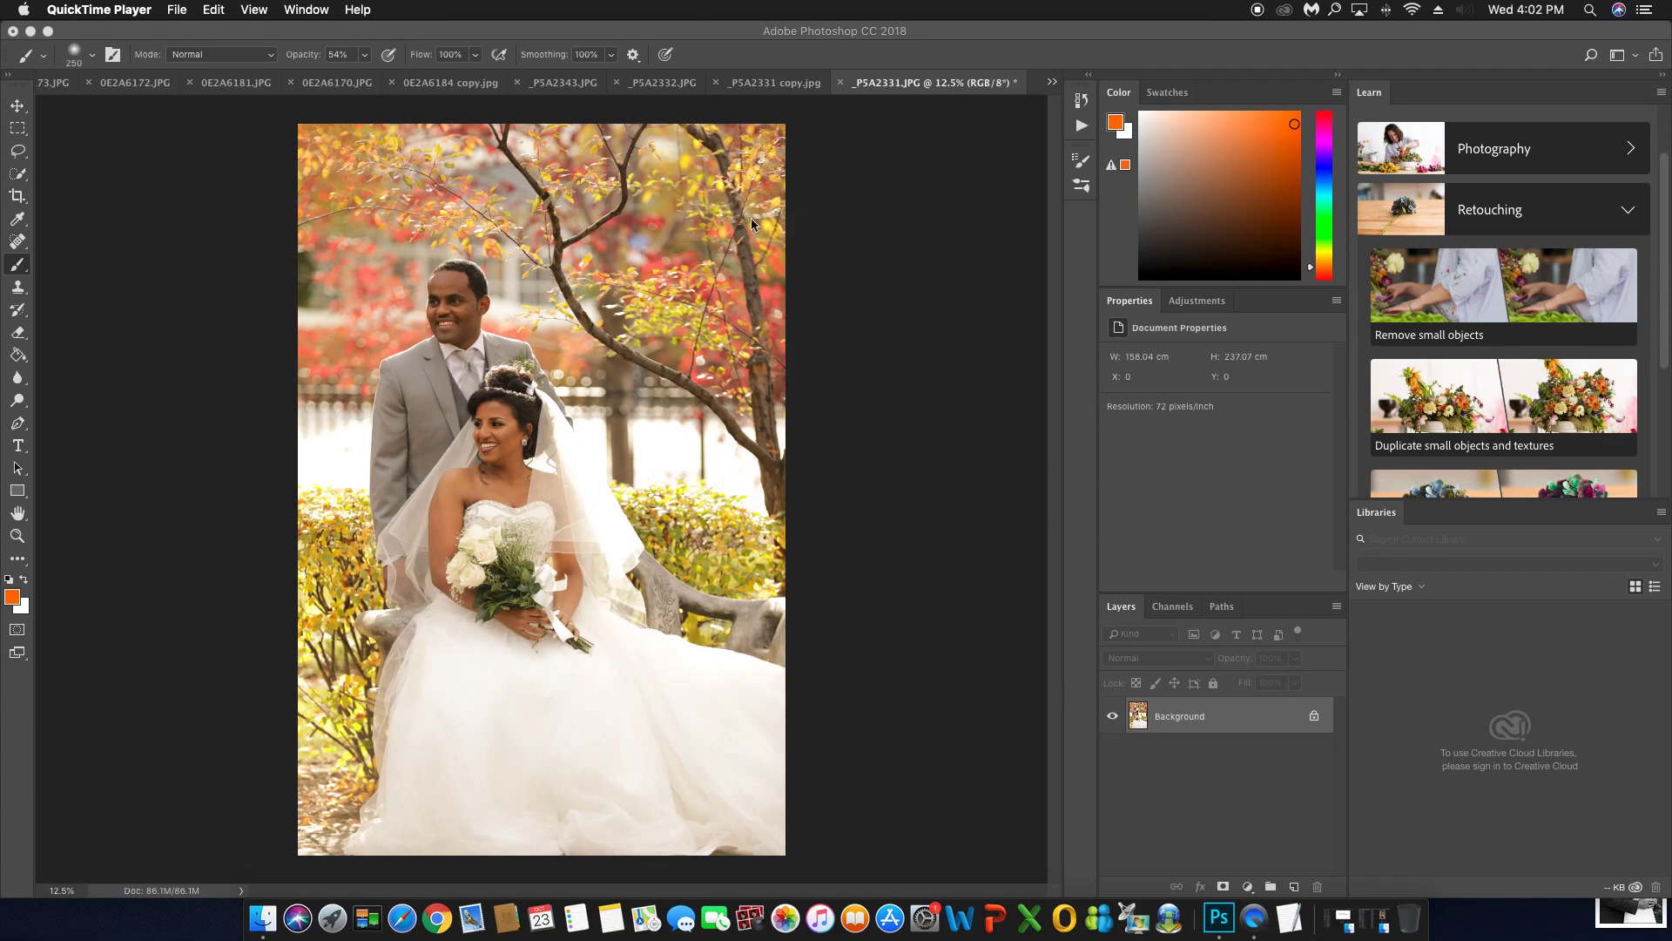
Compare the edited _P5A2331 copy.jpg with the original _P5A2331.JPG, ending on the original
left_click(756, 82)
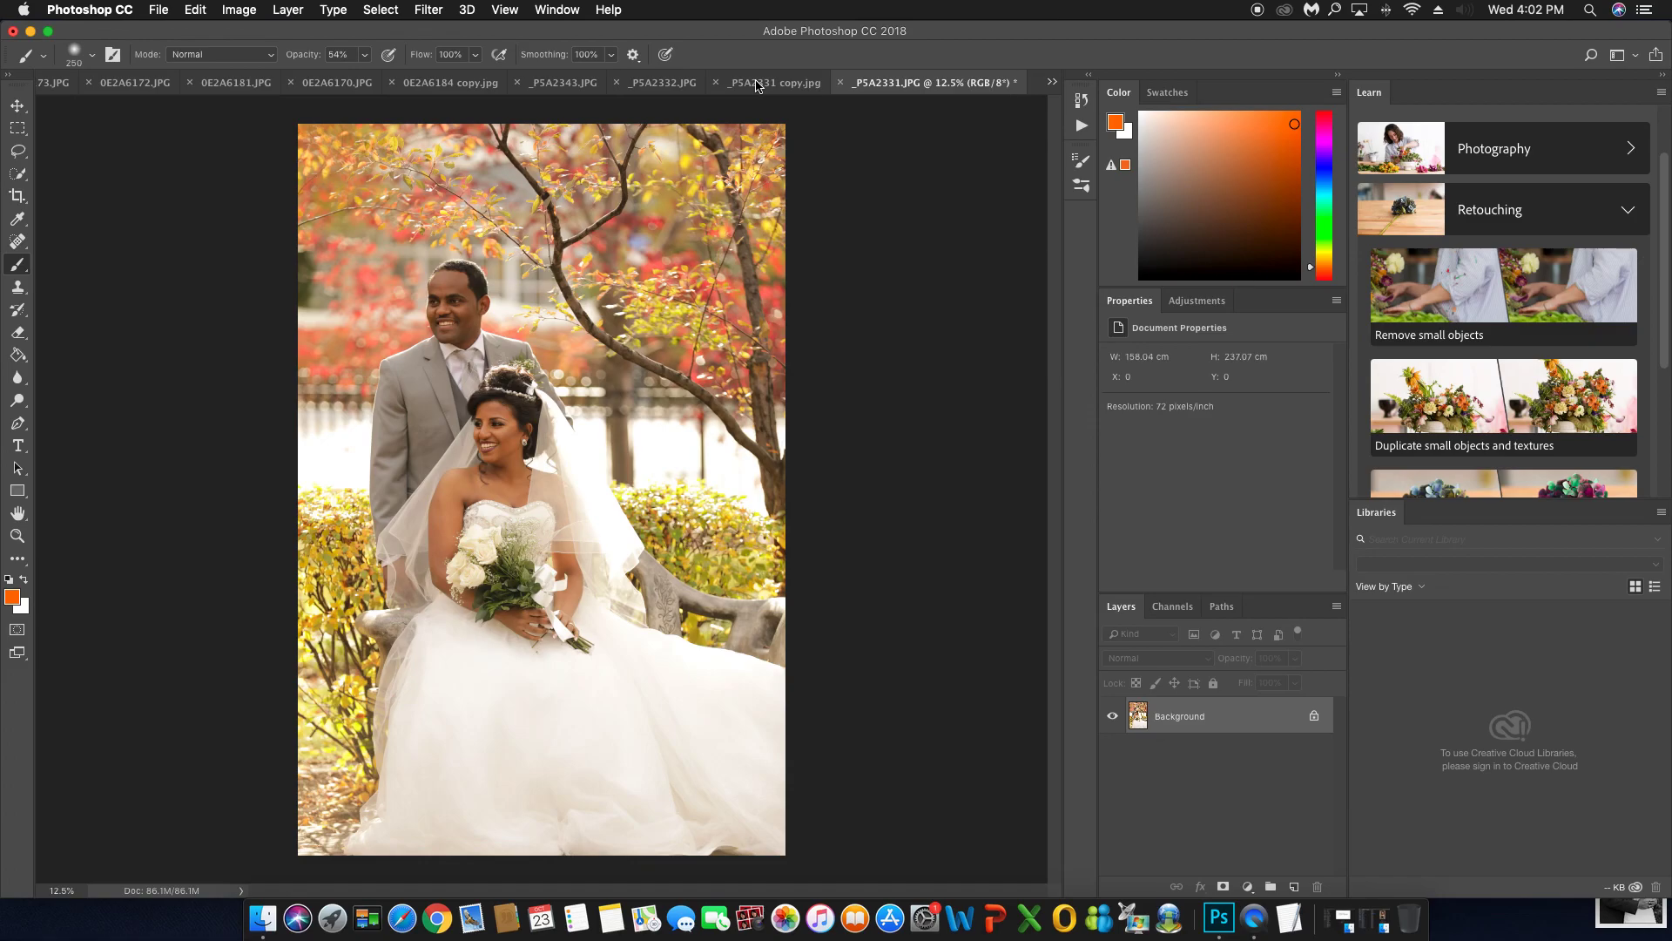
left_click(781, 84)
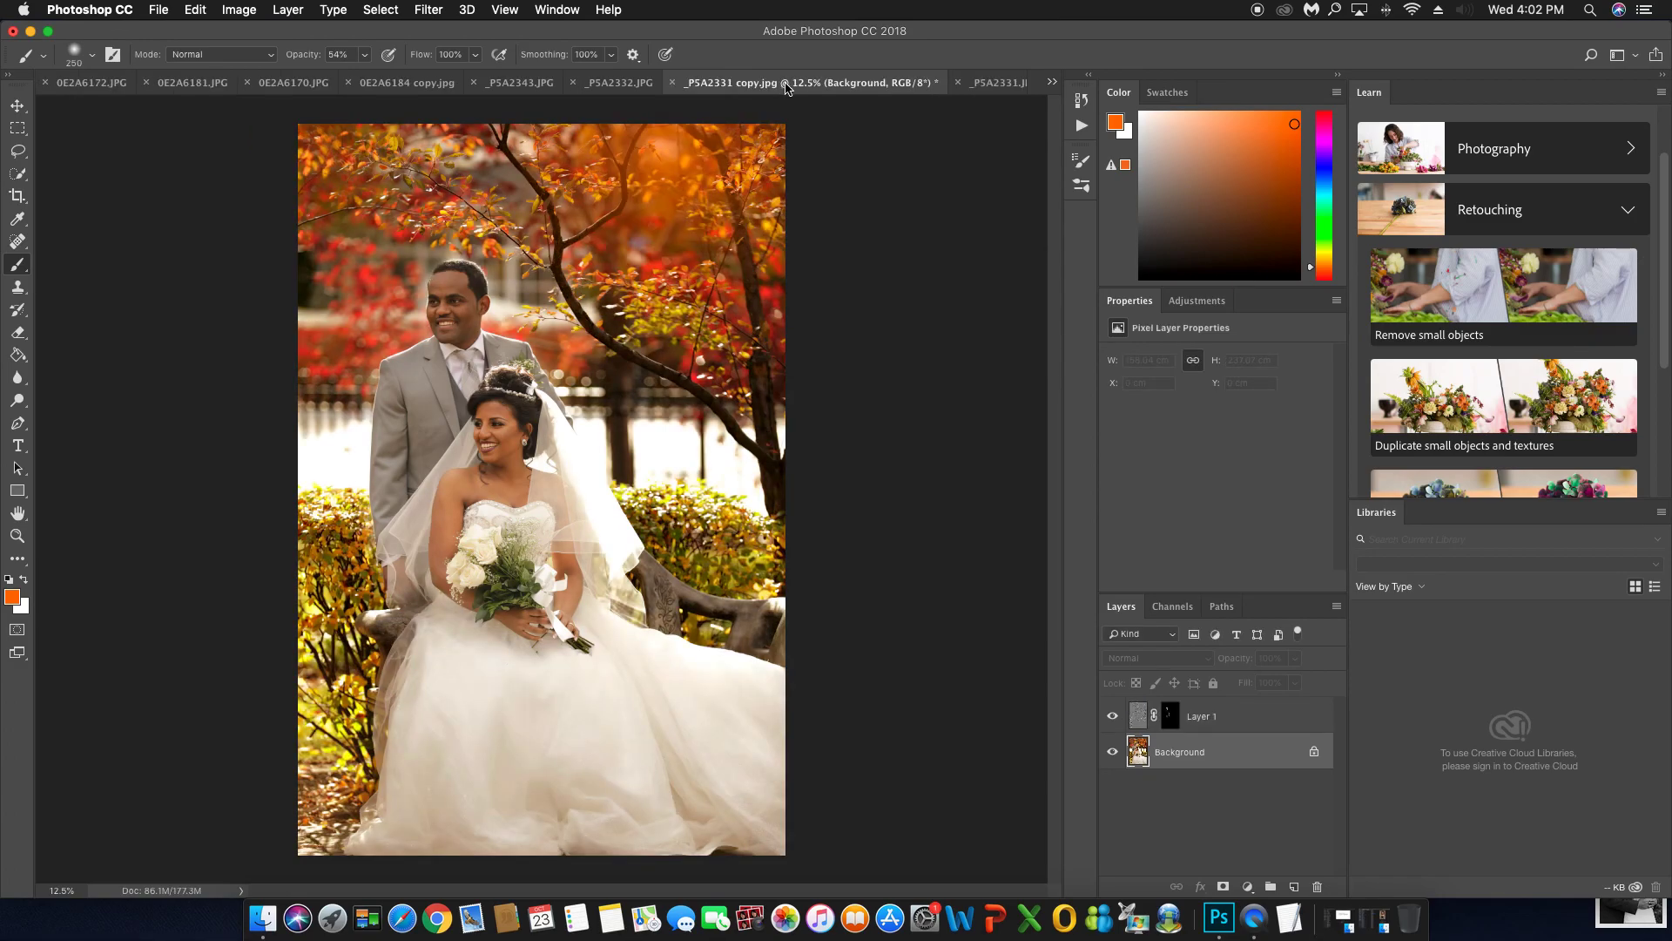
left_click(982, 82)
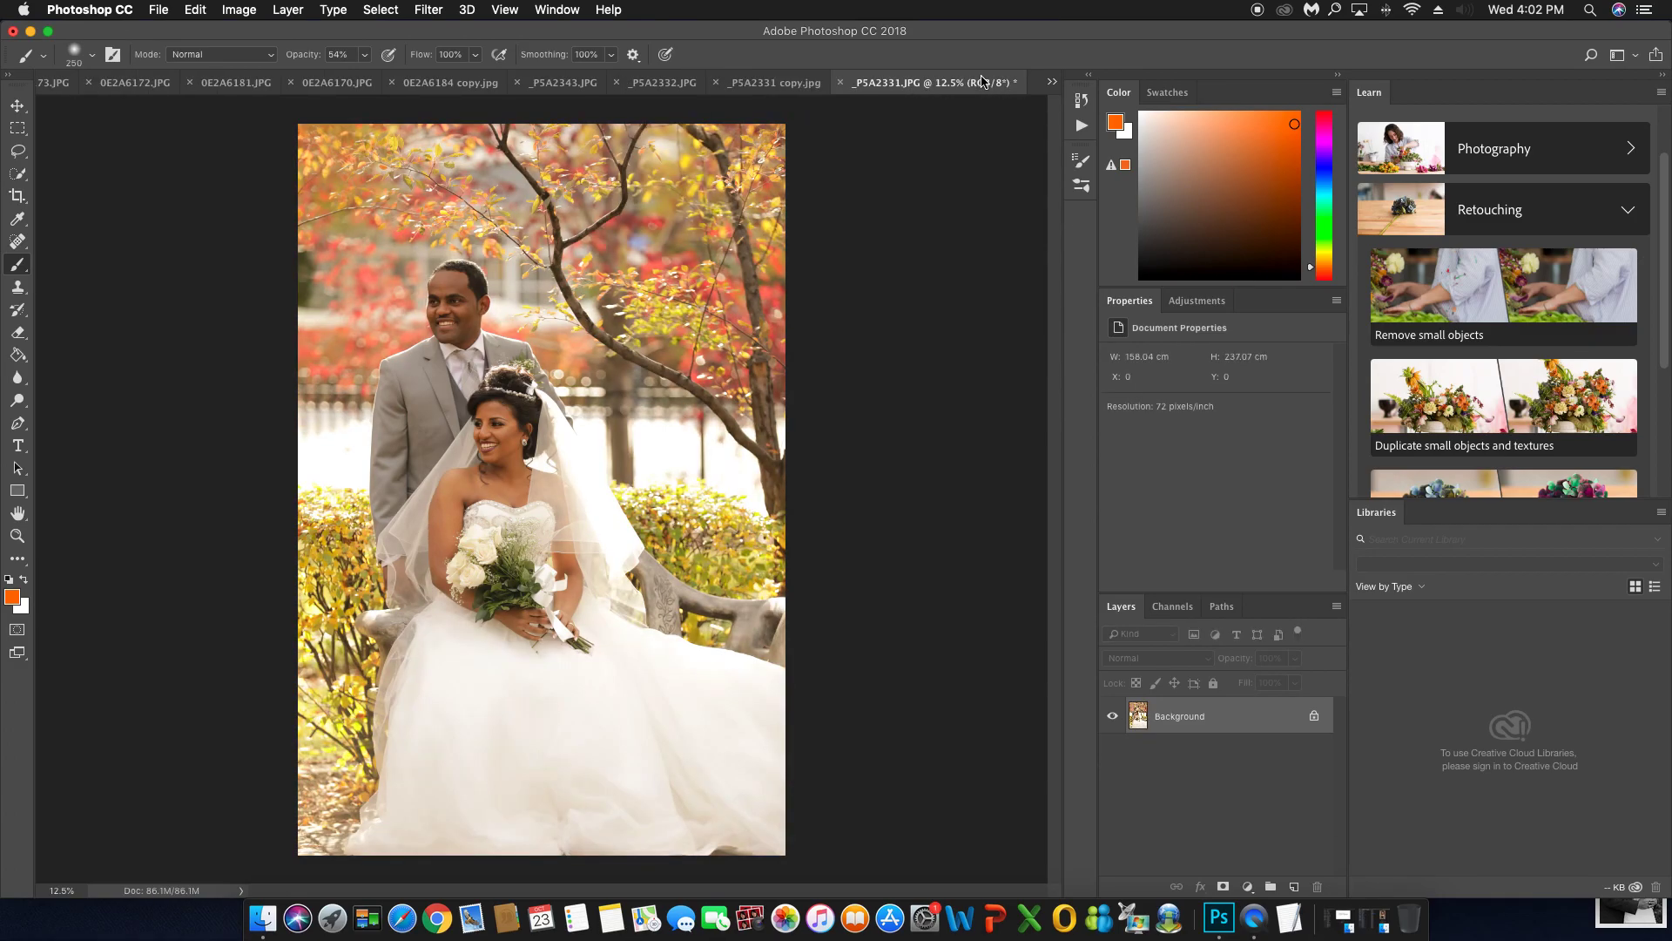
left_click(802, 83)
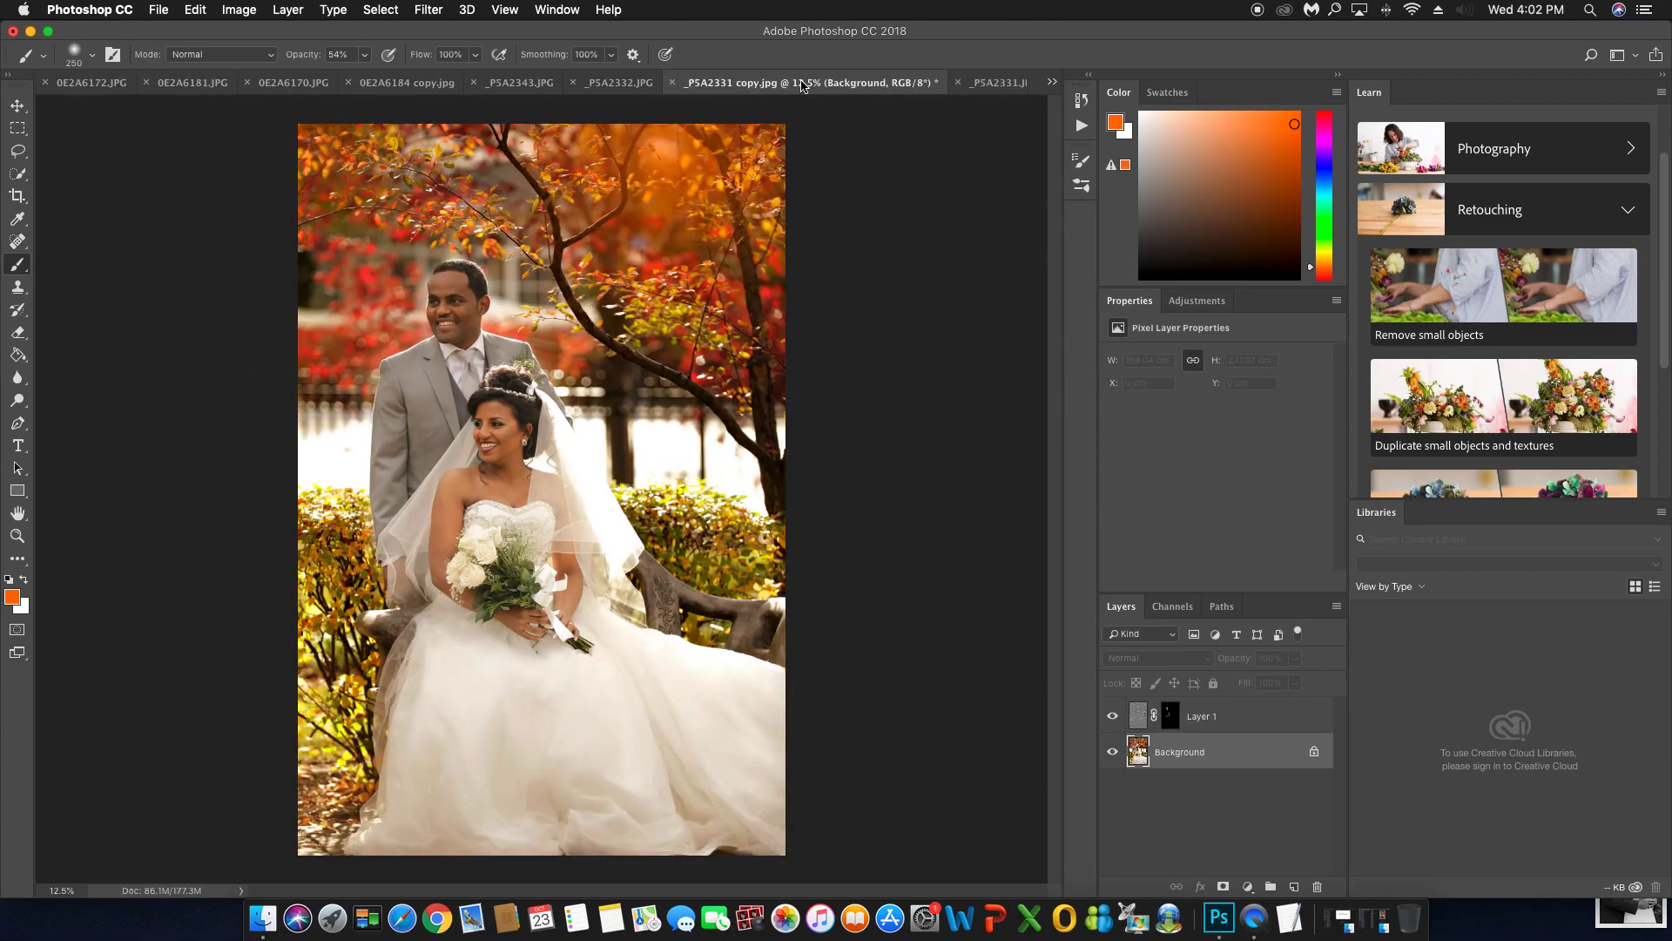
left_click(998, 84)
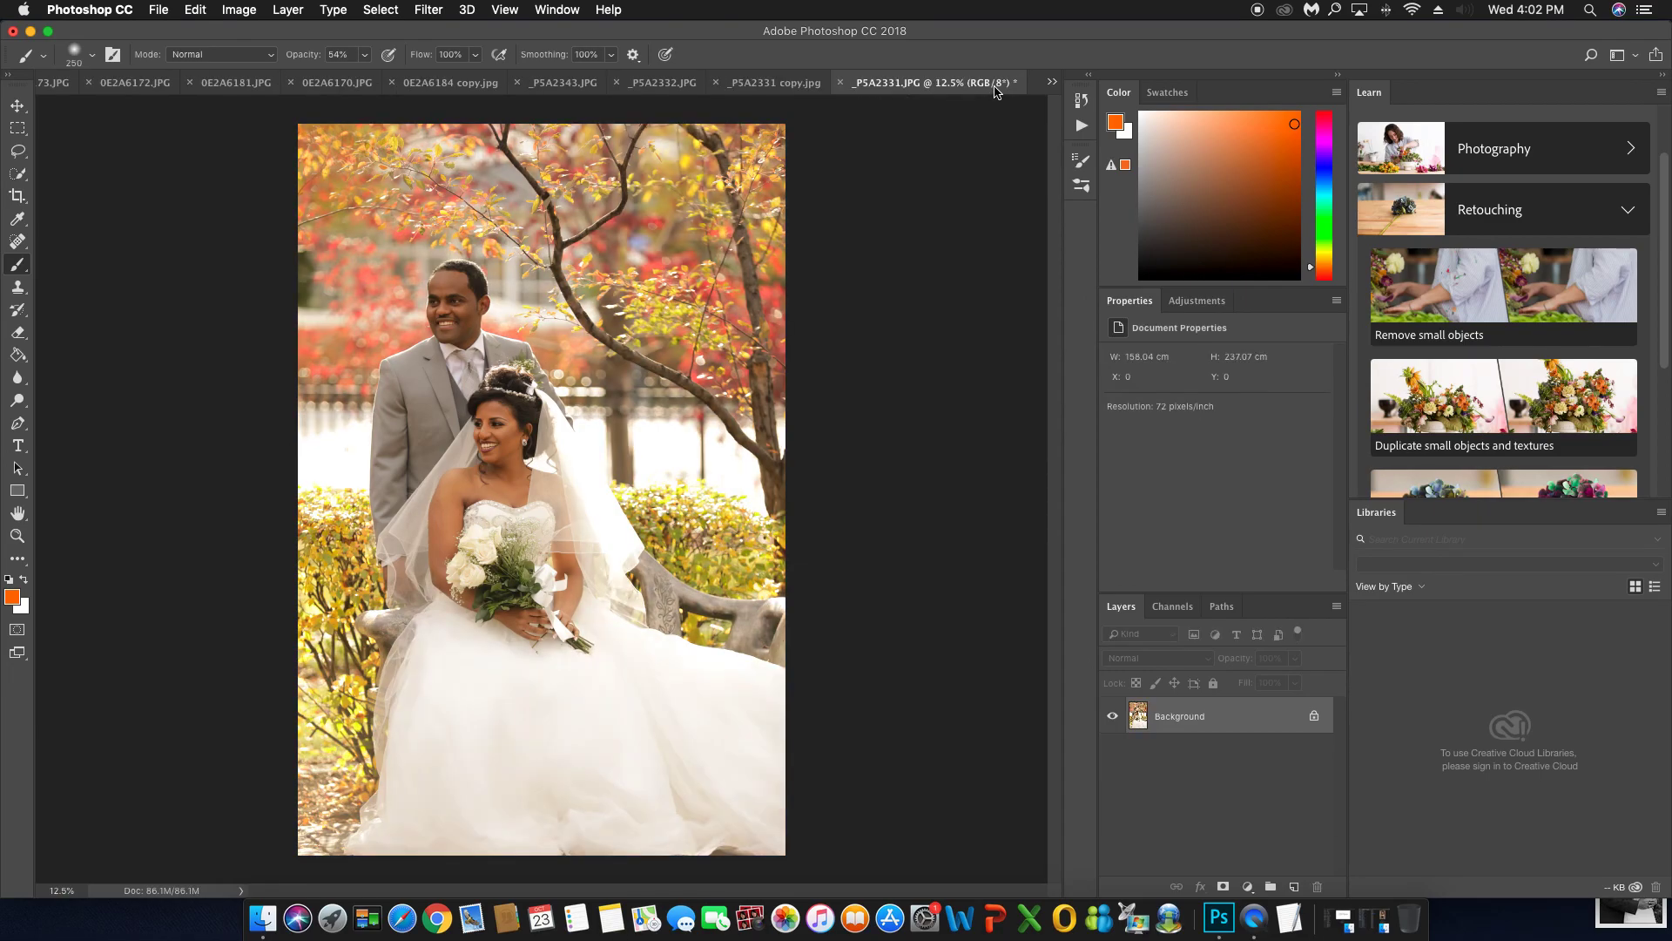
left_click(790, 85)
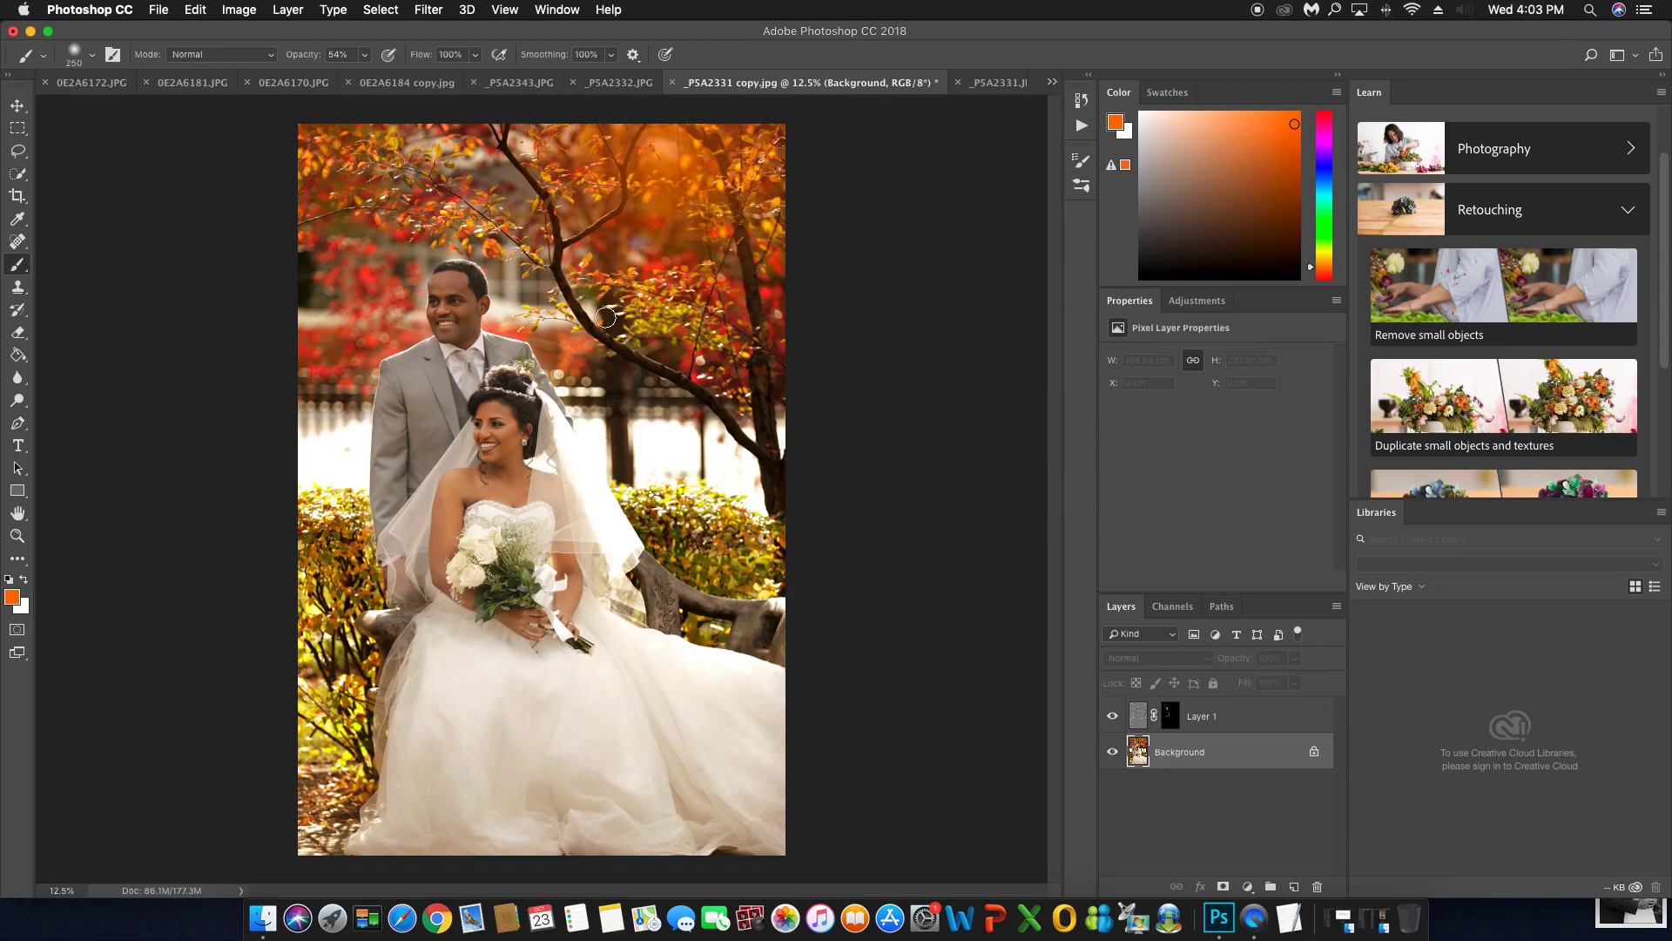
left_click(1002, 83)
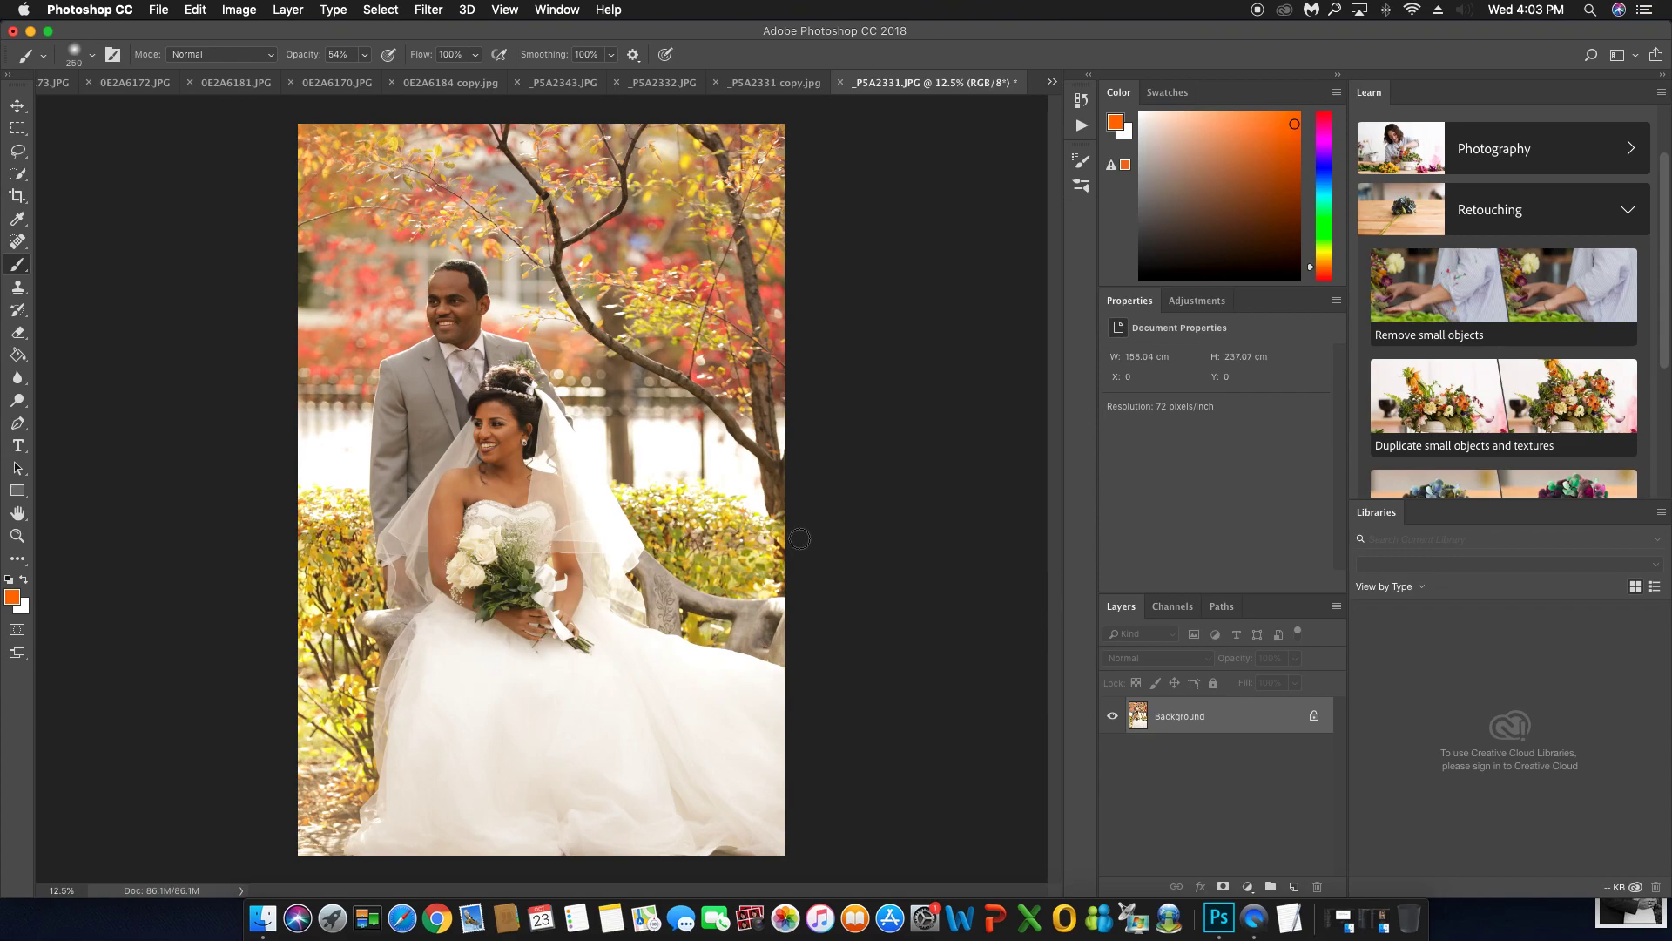
Duplicate the Background layer and darken the copy with an Exposure adjustment, setting Gamma Correction to 0.39
key("super+j")
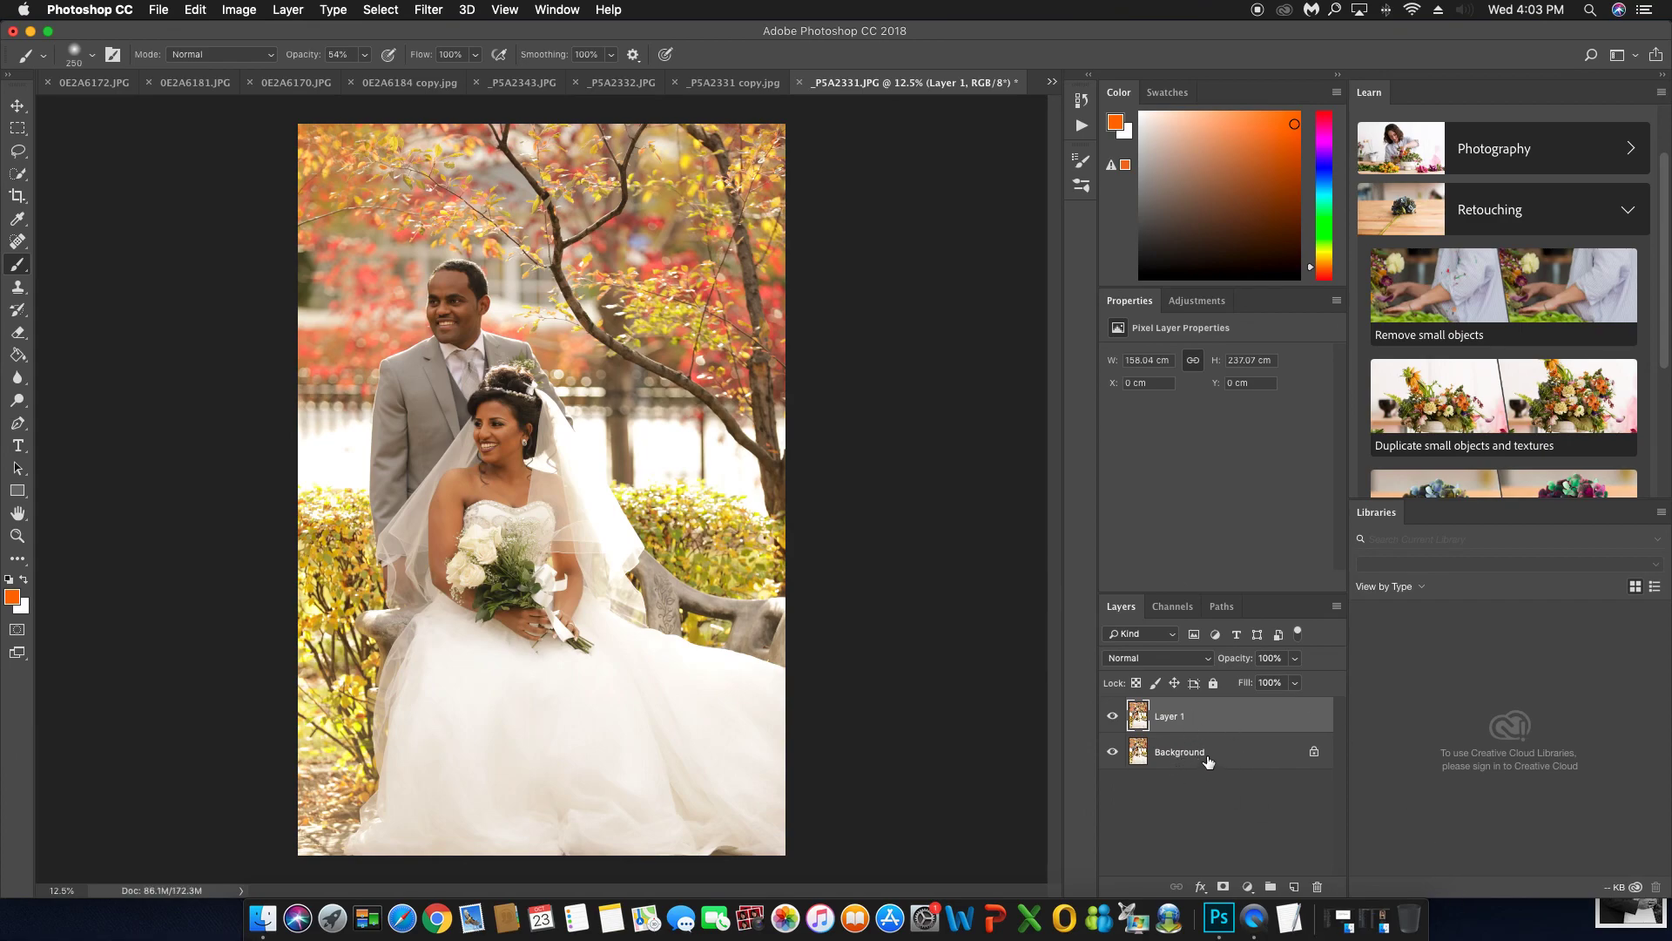
left_click(430, 11)
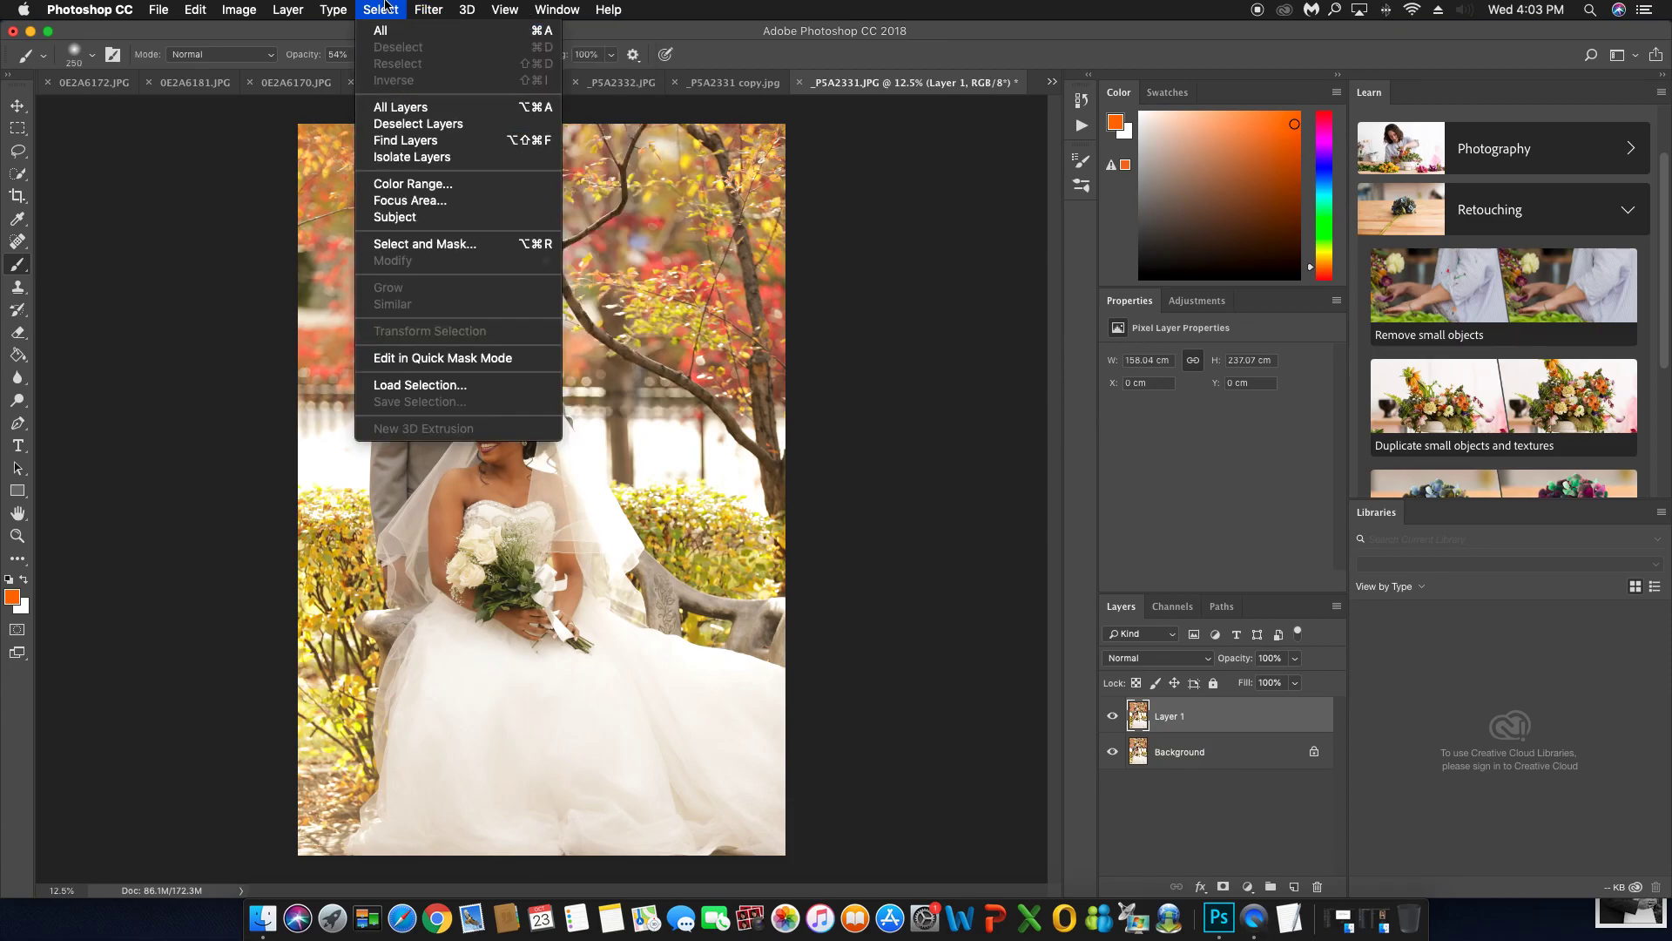
mouse_move(232, 7)
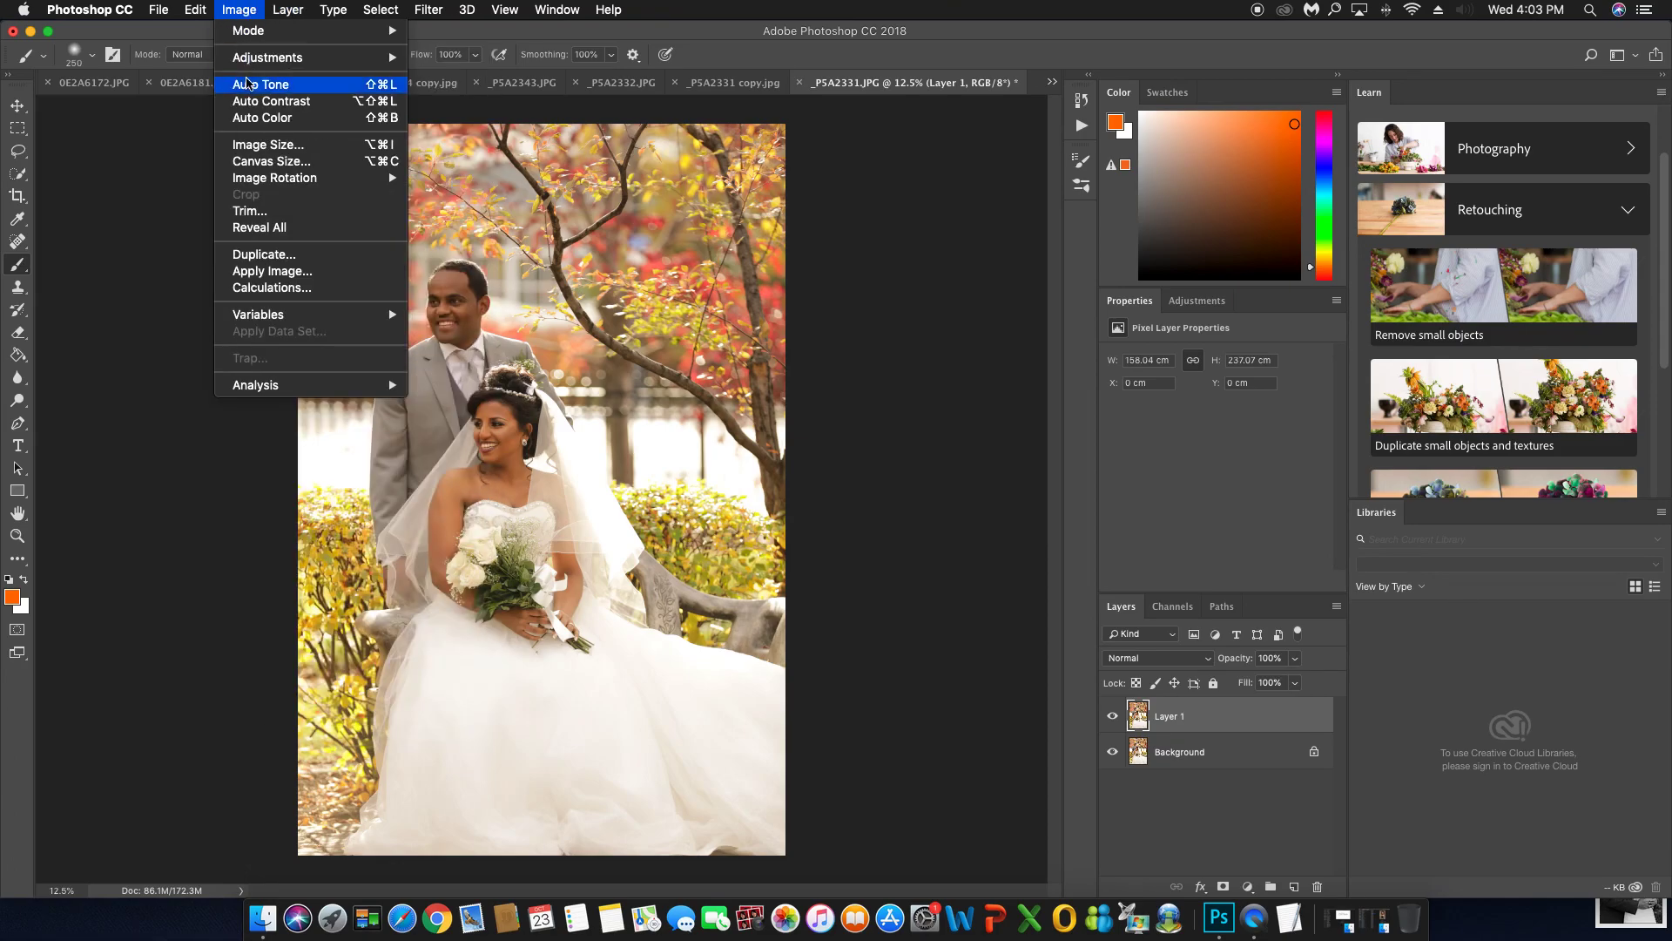
mouse_move(252, 67)
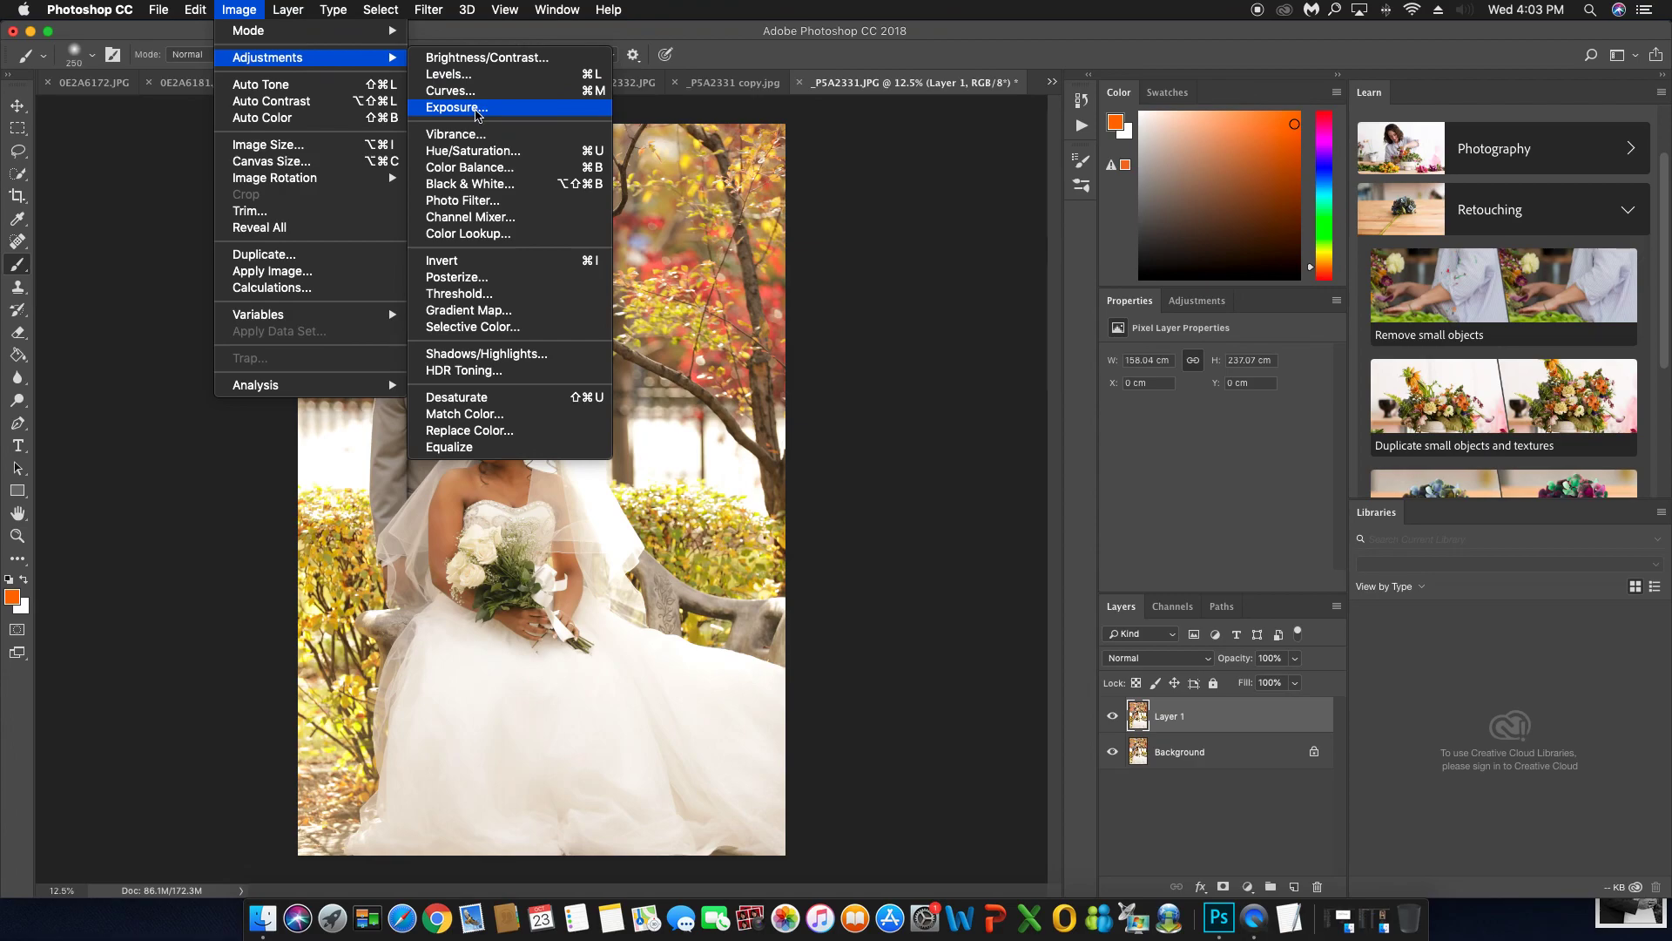
left_click(456, 107)
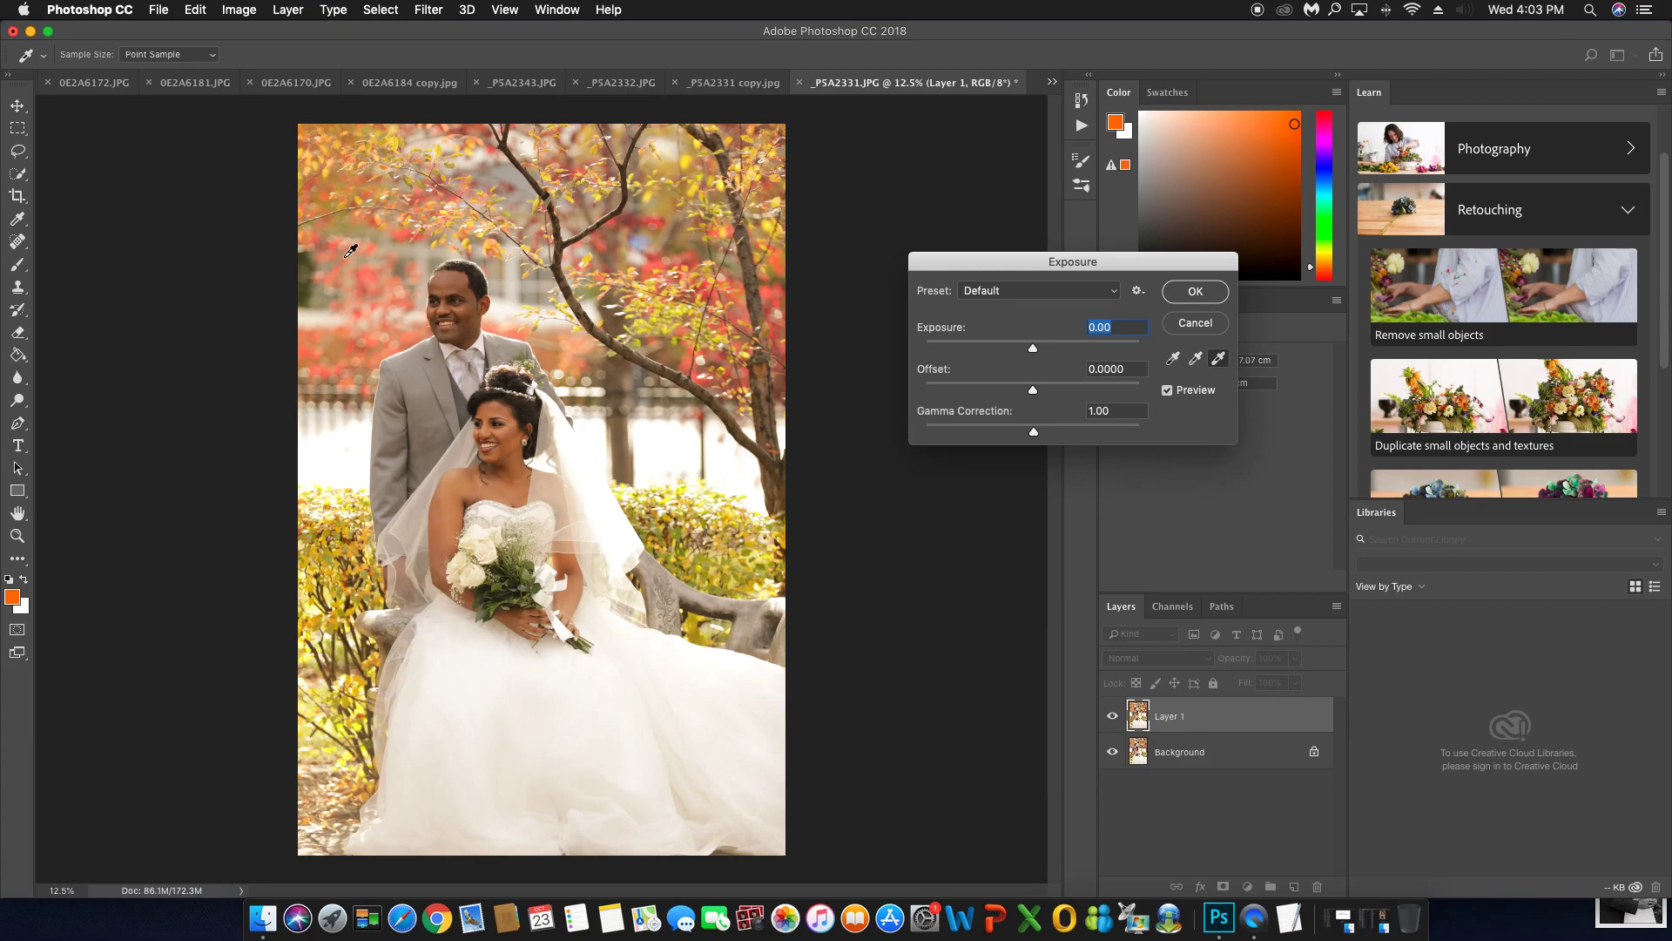
left_click_drag(1034, 432, 1096, 430)
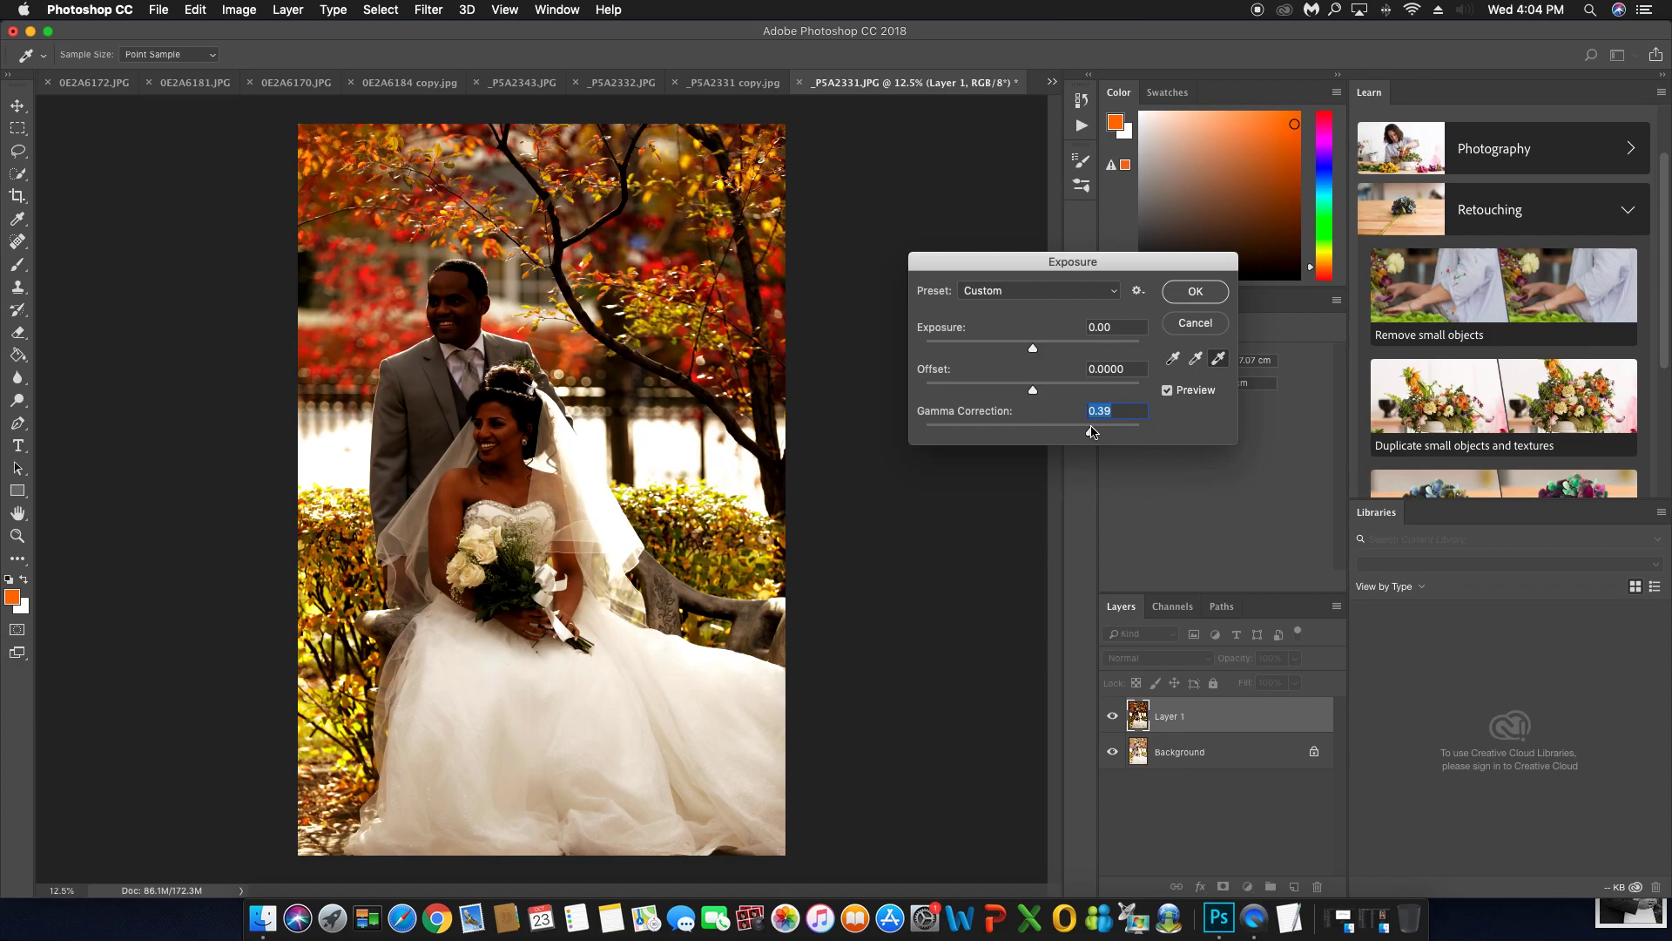
left_click(1199, 293)
Erase the darkened Layer 1 over the groom's face with the Eraser tool at brush size 400
key("b")
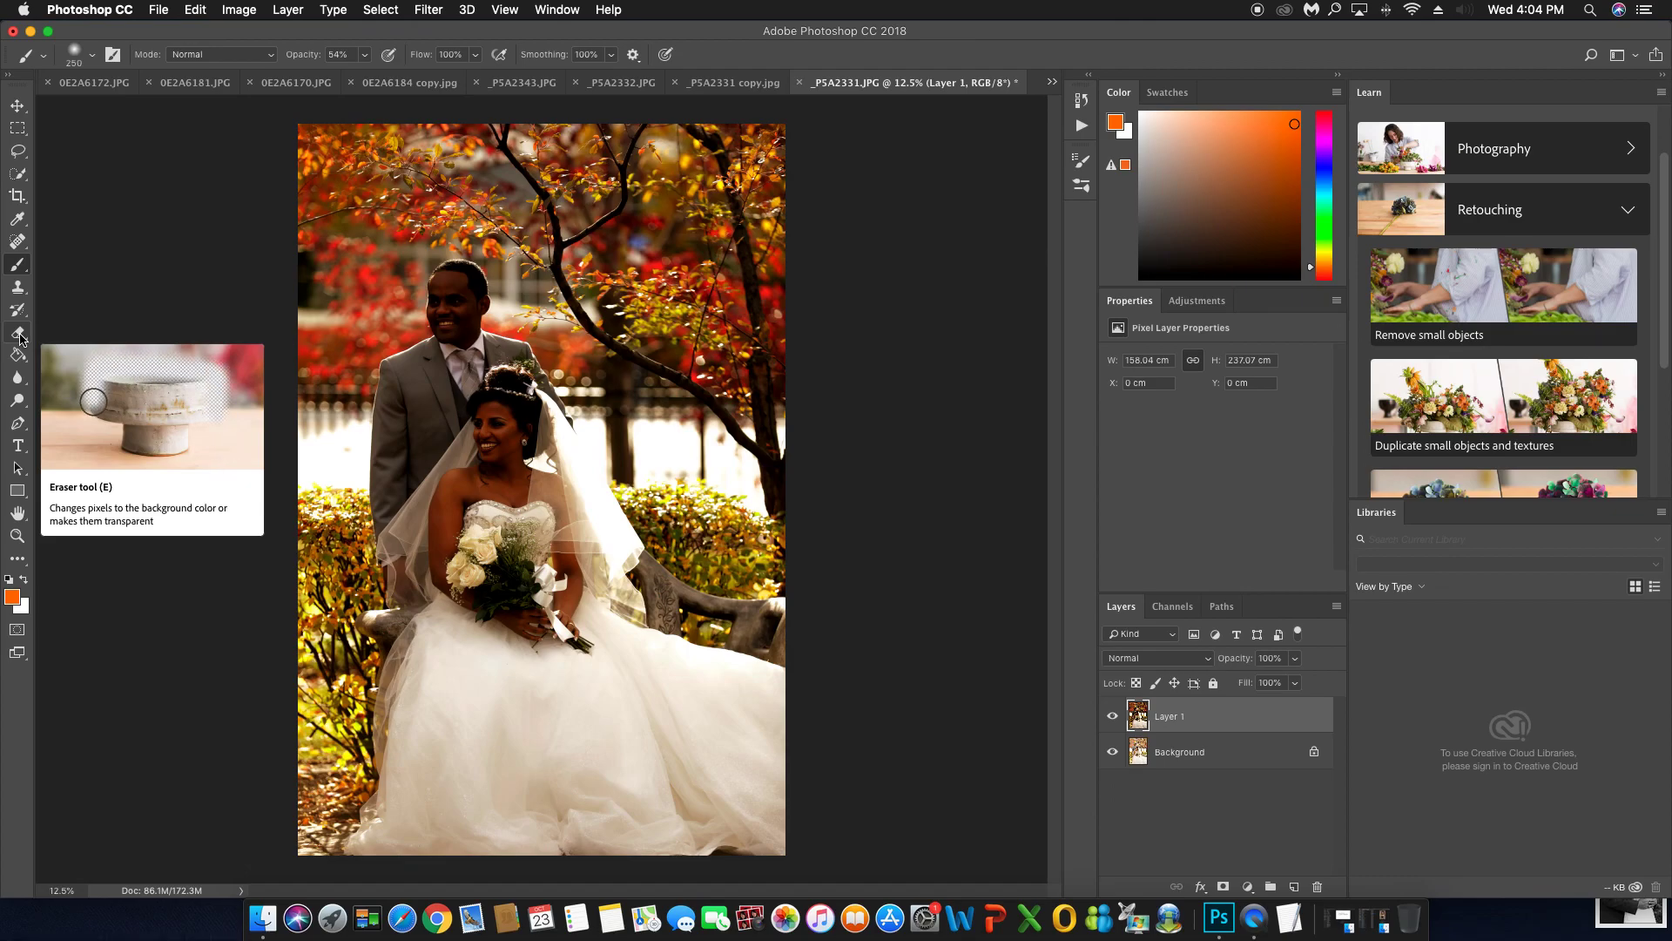
left_click(19, 336)
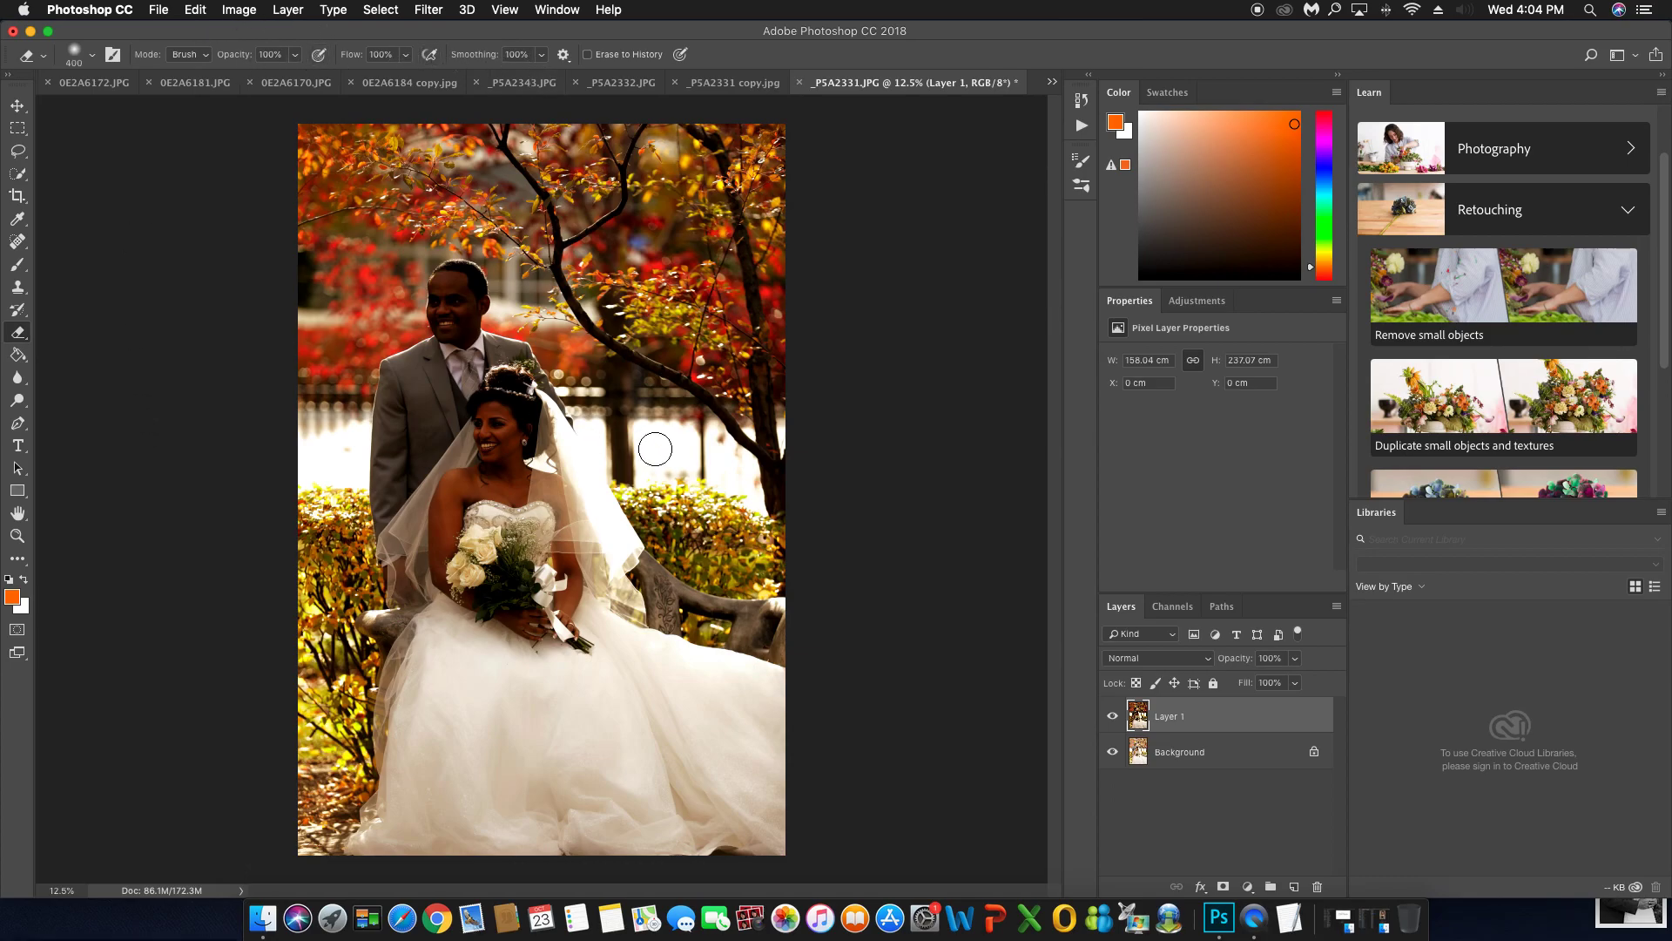
key("super+equal")
key("super+equal")
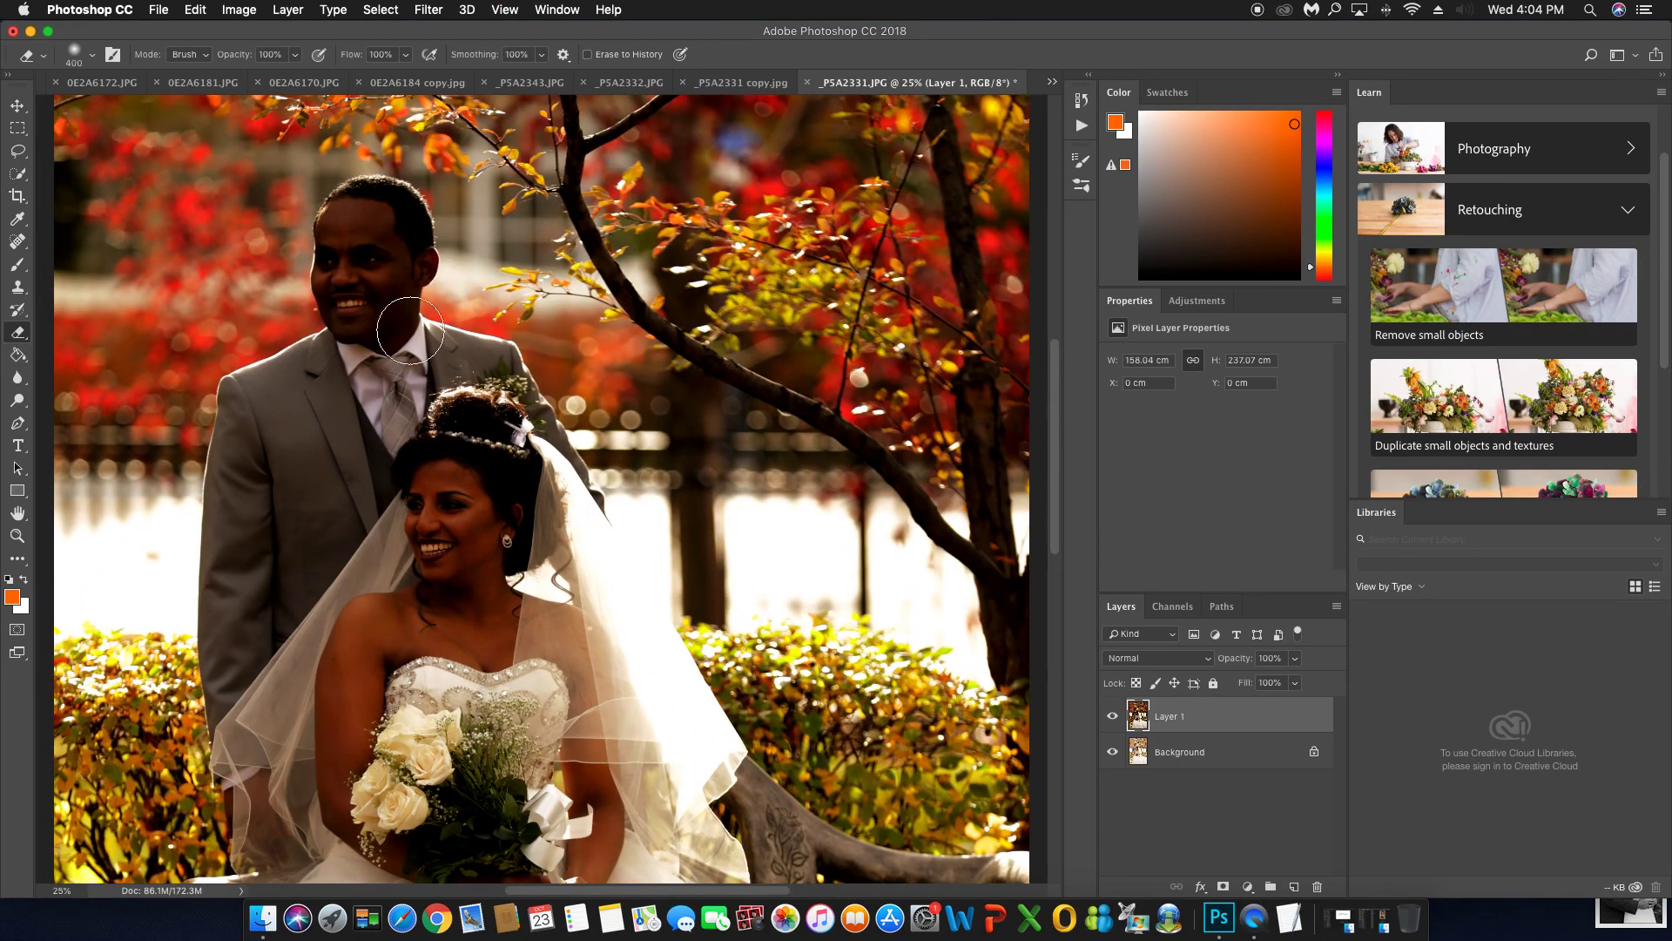
mouse_move(409, 331)
left_mouse_down()
mouse_move(374, 265)
mouse_move(384, 238)
mouse_move(357, 223)
mouse_move(365, 315)
mouse_move(394, 225)
mouse_move(372, 205)
mouse_move(368, 300)
mouse_move(340, 292)
mouse_move(356, 331)
mouse_move(373, 247)
mouse_move(379, 321)
mouse_move(393, 256)
mouse_move(382, 327)
mouse_move(406, 267)
left_mouse_up()
Reduce the eraser size to 150 and erase the darkening over the groom's ear and the bride's face
key("bracketleft")
key("bracketleft")
key("bracketleft")
key("bracketleft")
key("bracketleft")
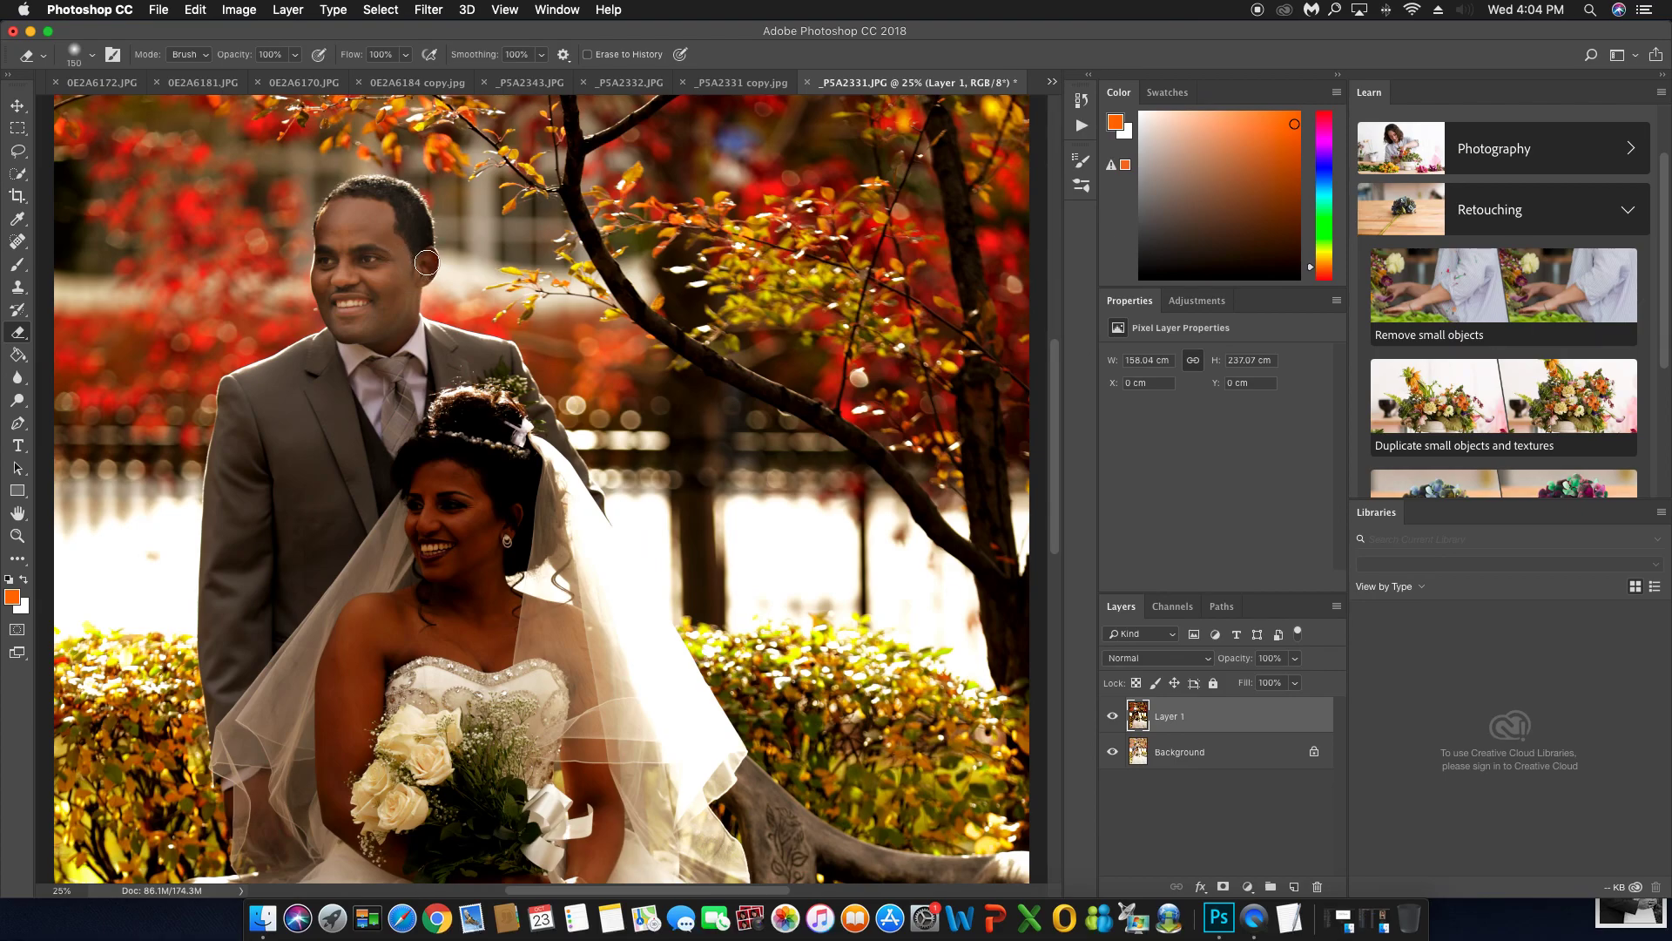
mouse_move(424, 257)
left_mouse_down()
mouse_move(411, 216)
mouse_move(329, 267)
mouse_move(358, 210)
mouse_move(337, 301)
mouse_move(364, 327)
mouse_move(361, 257)
mouse_move(377, 327)
mouse_move(392, 313)
mouse_move(394, 412)
mouse_move(463, 425)
mouse_move(444, 348)
mouse_move(505, 431)
mouse_move(501, 344)
mouse_move(475, 290)
mouse_move(331, 297)
mouse_move(403, 309)
mouse_move(254, 306)
mouse_move(337, 306)
mouse_move(455, 503)
mouse_move(455, 404)
mouse_move(488, 426)
left_mouse_up()
Enlarge the eraser to 500 and erase the darkening over the bride's chest, shoulders and arms
scroll(394, 412, "down", 2)
key("bracketright")
key("bracketright")
key("bracketright")
key("bracketright")
key("bracketright")
key("bracketright")
key("bracketright")
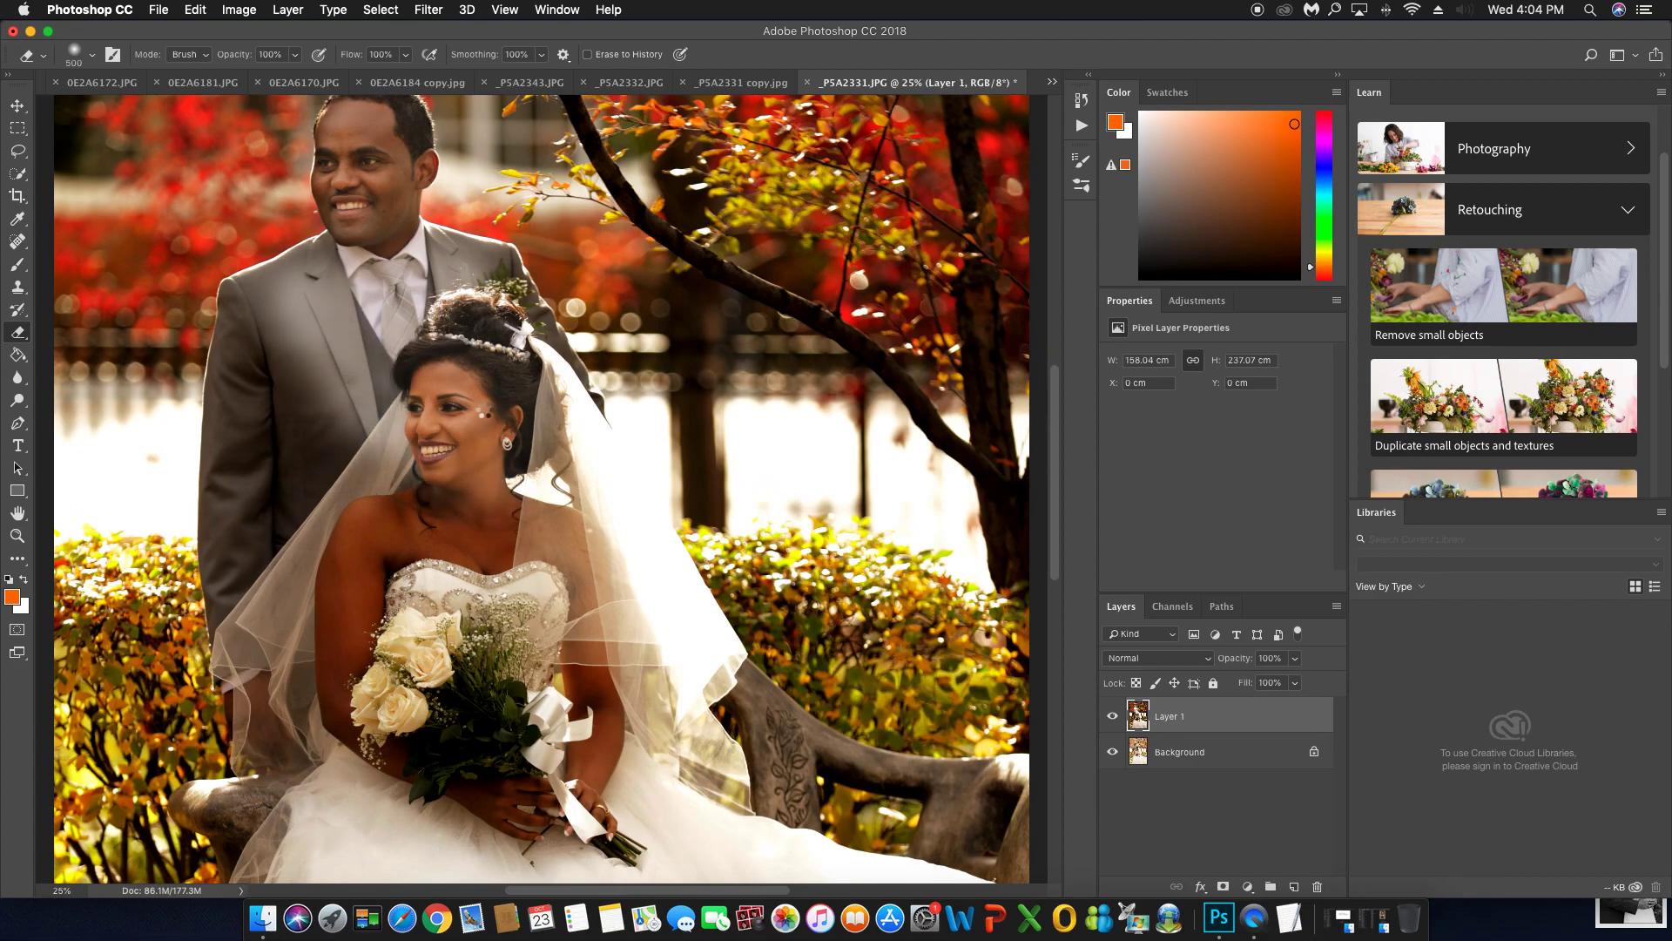
mouse_move(466, 514)
left_mouse_down()
mouse_move(513, 471)
mouse_move(533, 382)
mouse_move(527, 493)
mouse_move(537, 420)
mouse_move(527, 461)
mouse_move(624, 616)
mouse_move(597, 731)
mouse_move(565, 569)
mouse_move(417, 532)
mouse_move(384, 678)
mouse_move(544, 782)
mouse_move(374, 686)
mouse_move(323, 616)
mouse_move(329, 582)
mouse_move(323, 664)
mouse_move(324, 597)
mouse_move(365, 490)
mouse_move(458, 490)
mouse_move(338, 528)
mouse_move(439, 506)
mouse_move(501, 521)
mouse_move(349, 497)
mouse_move(439, 439)
mouse_move(456, 477)
mouse_move(378, 502)
mouse_move(507, 523)
mouse_move(358, 521)
mouse_move(529, 518)
mouse_move(339, 499)
mouse_move(426, 460)
mouse_move(329, 496)
mouse_move(392, 513)
mouse_move(368, 519)
mouse_move(458, 504)
mouse_move(358, 517)
left_mouse_up()
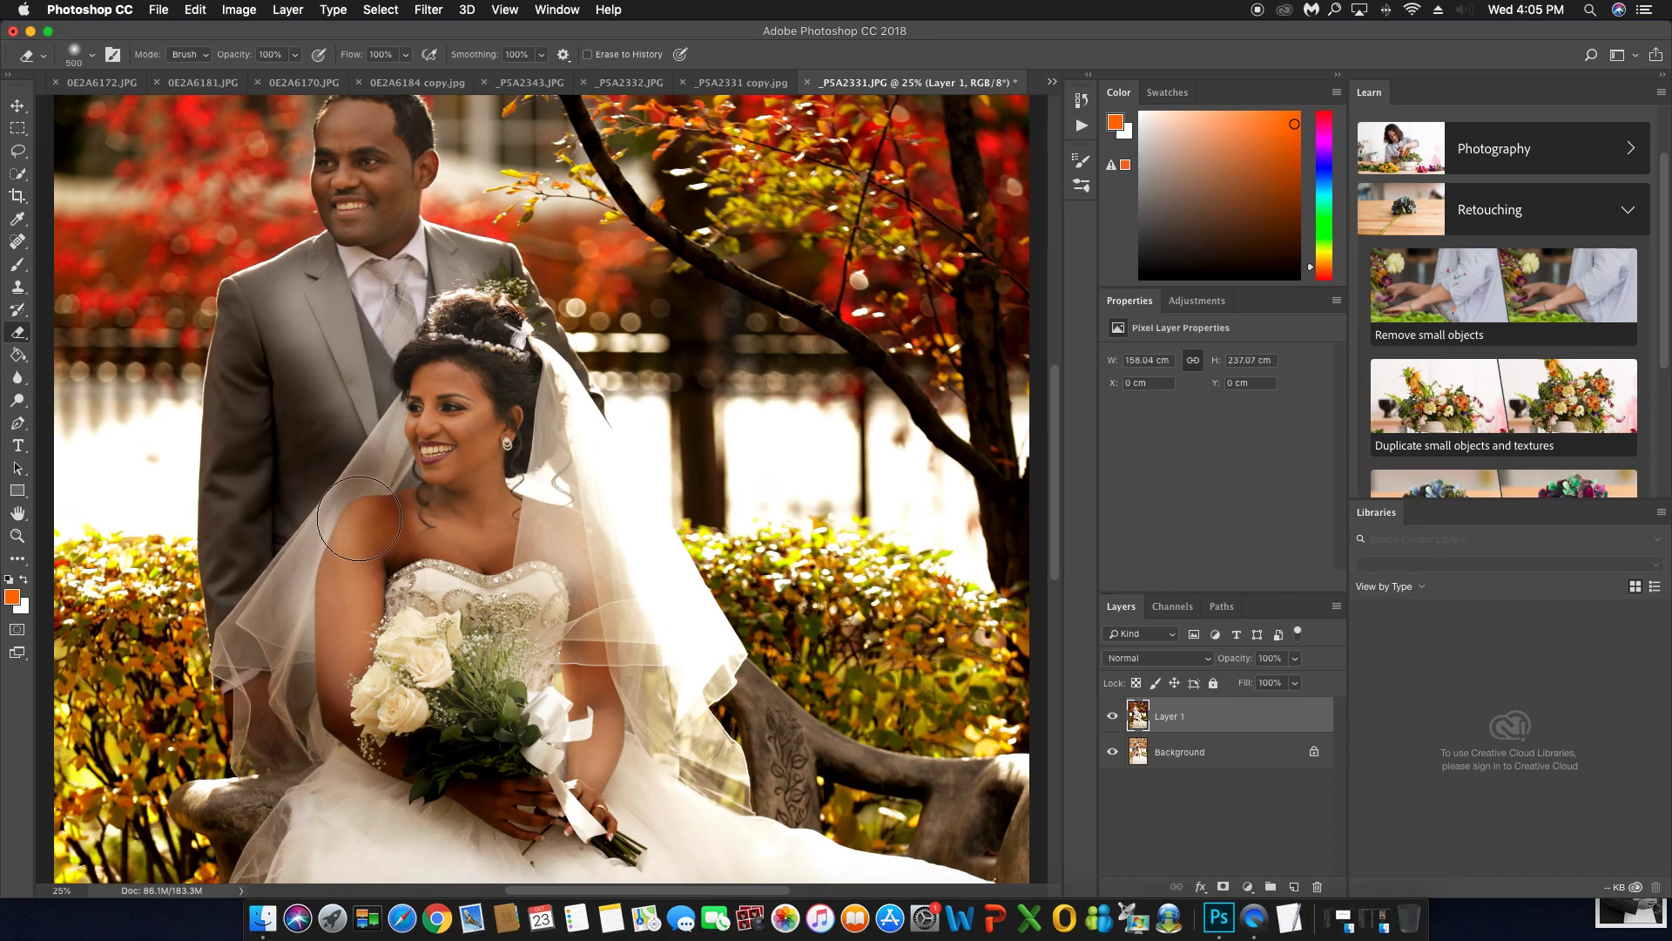
Reselect Layer 1 and erase the darkening over the groom's suit, the bouquet and the bride's hands
key("super+z")
left_click(358, 515)
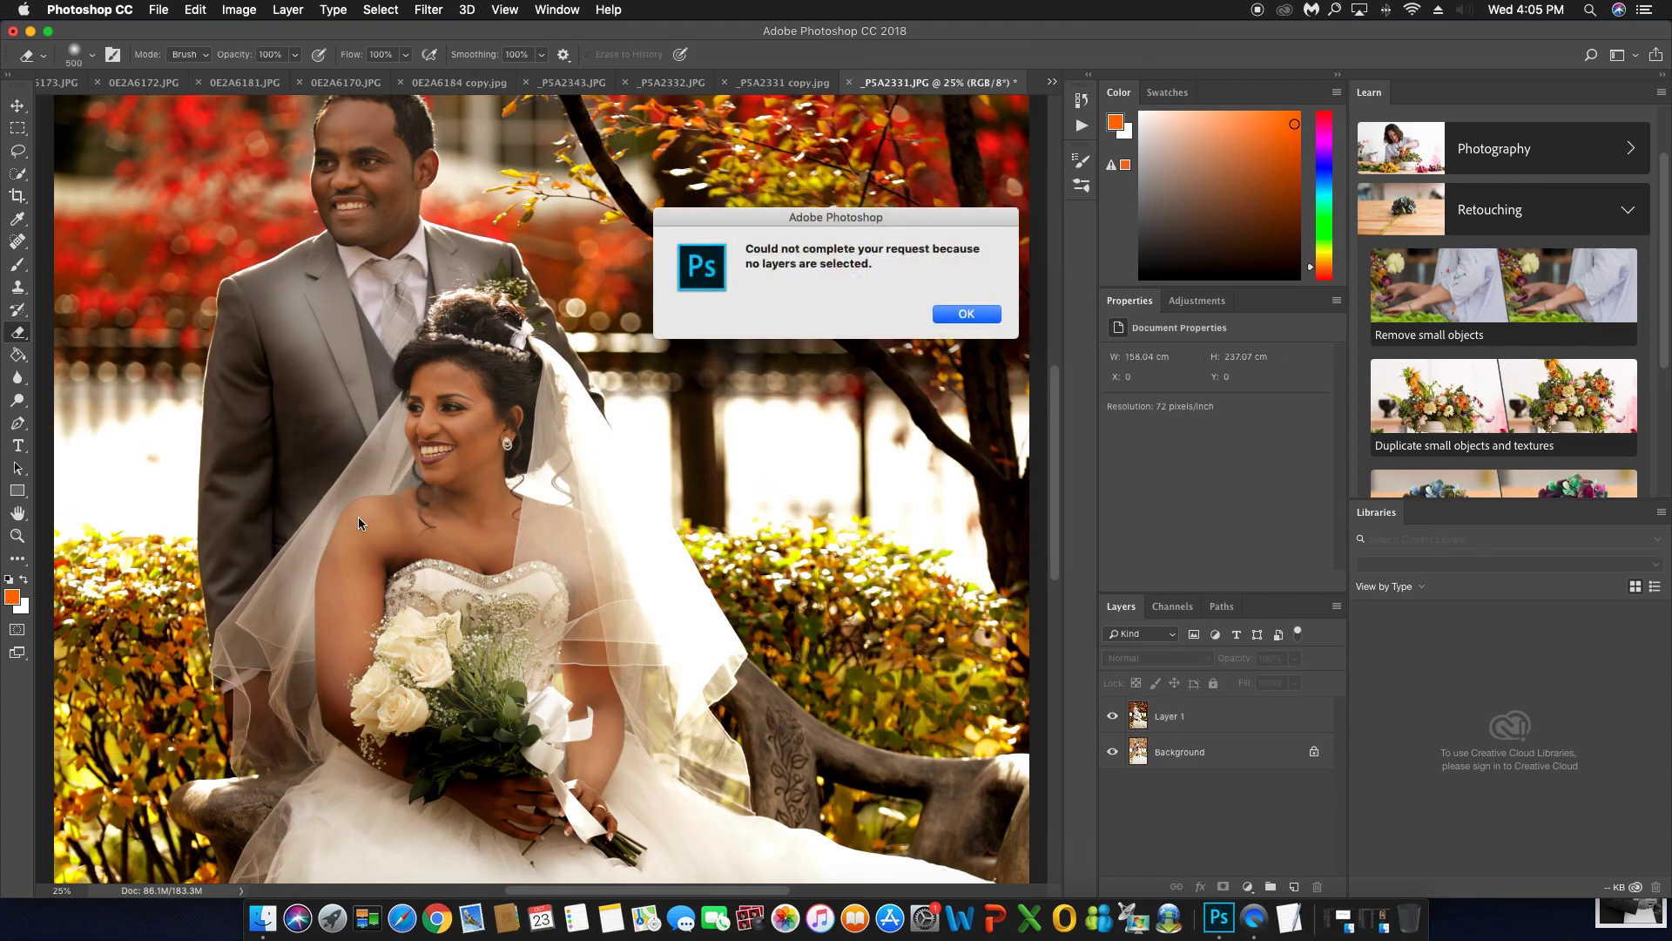
left_click(963, 311)
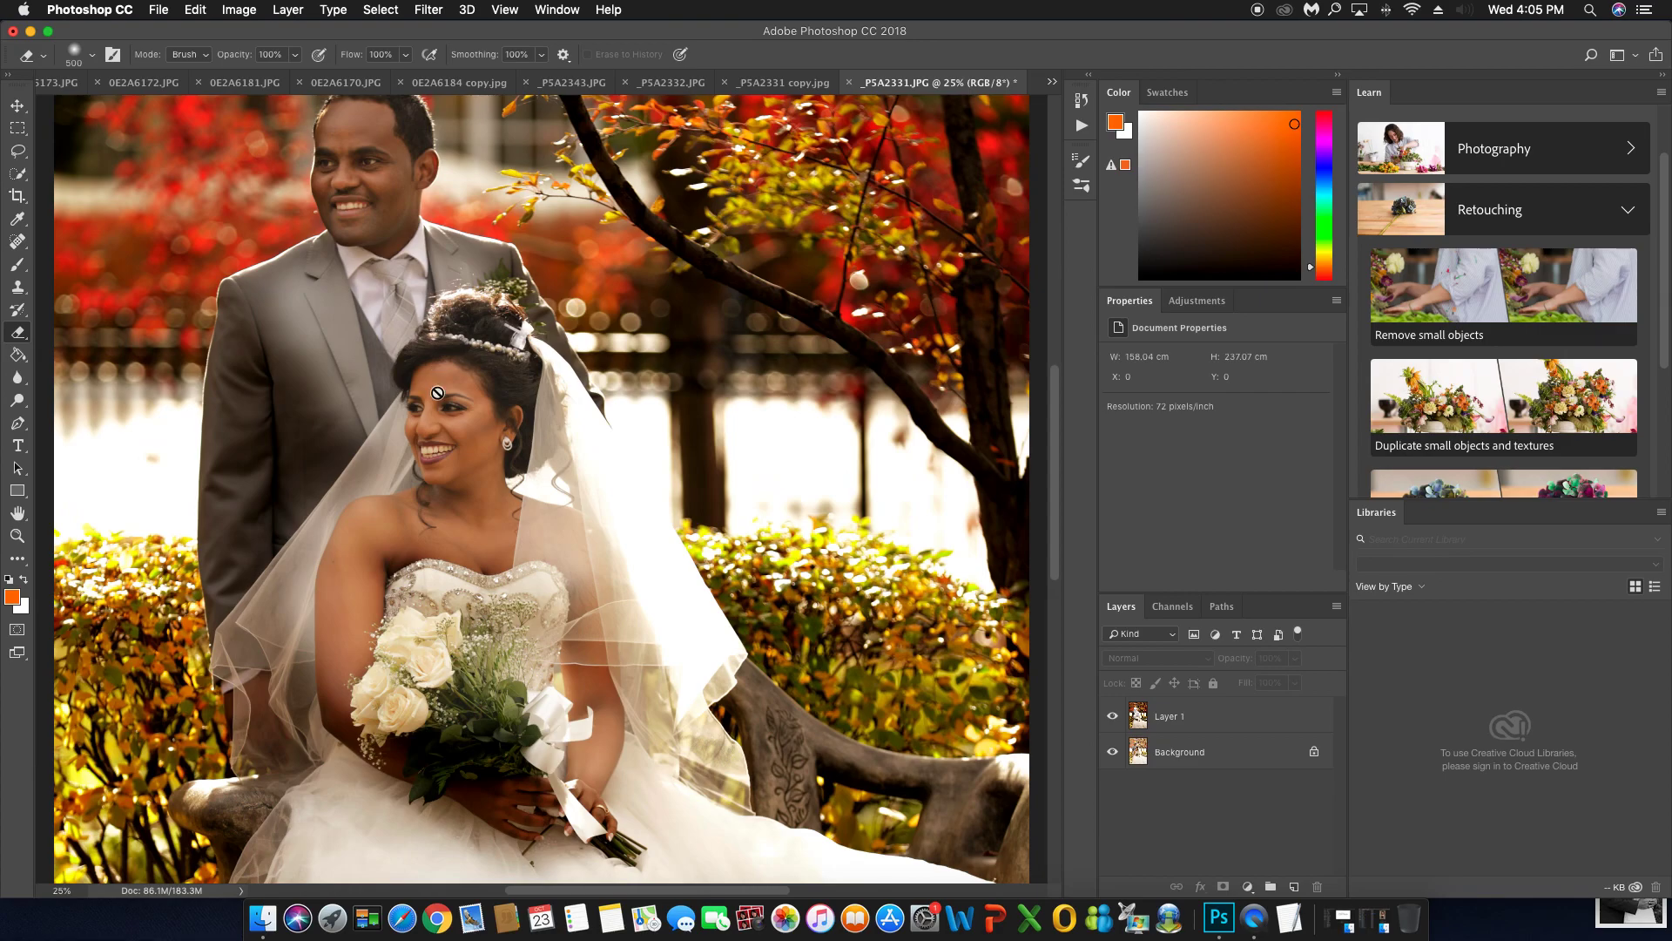
left_click(1180, 727)
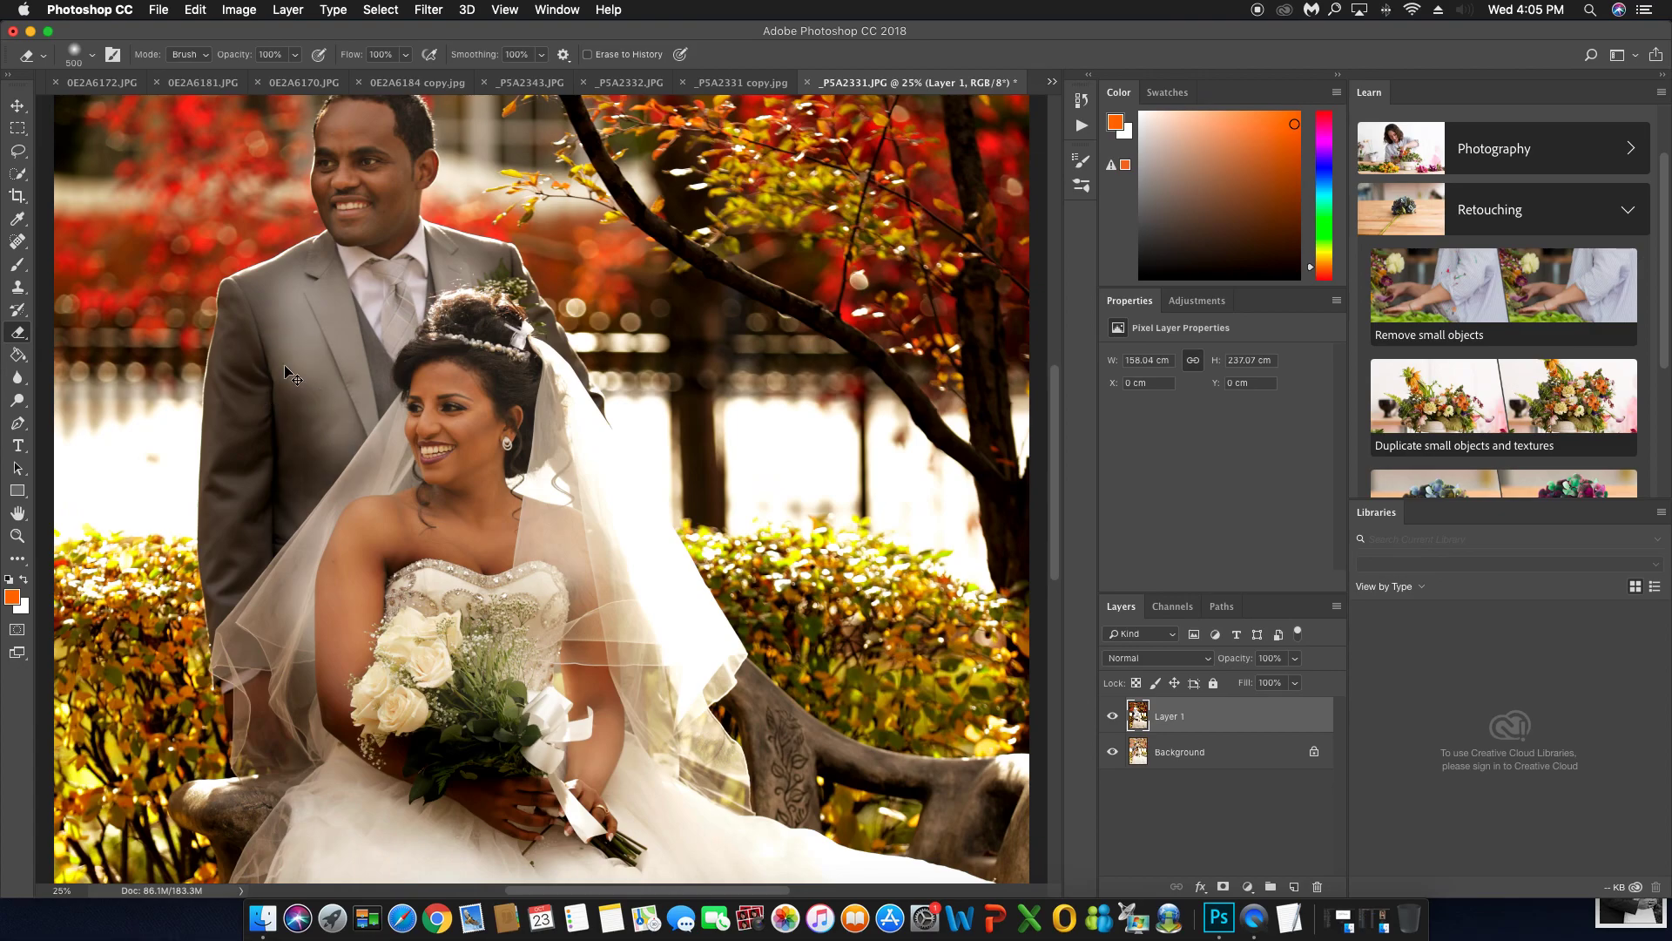
key("super+minus")
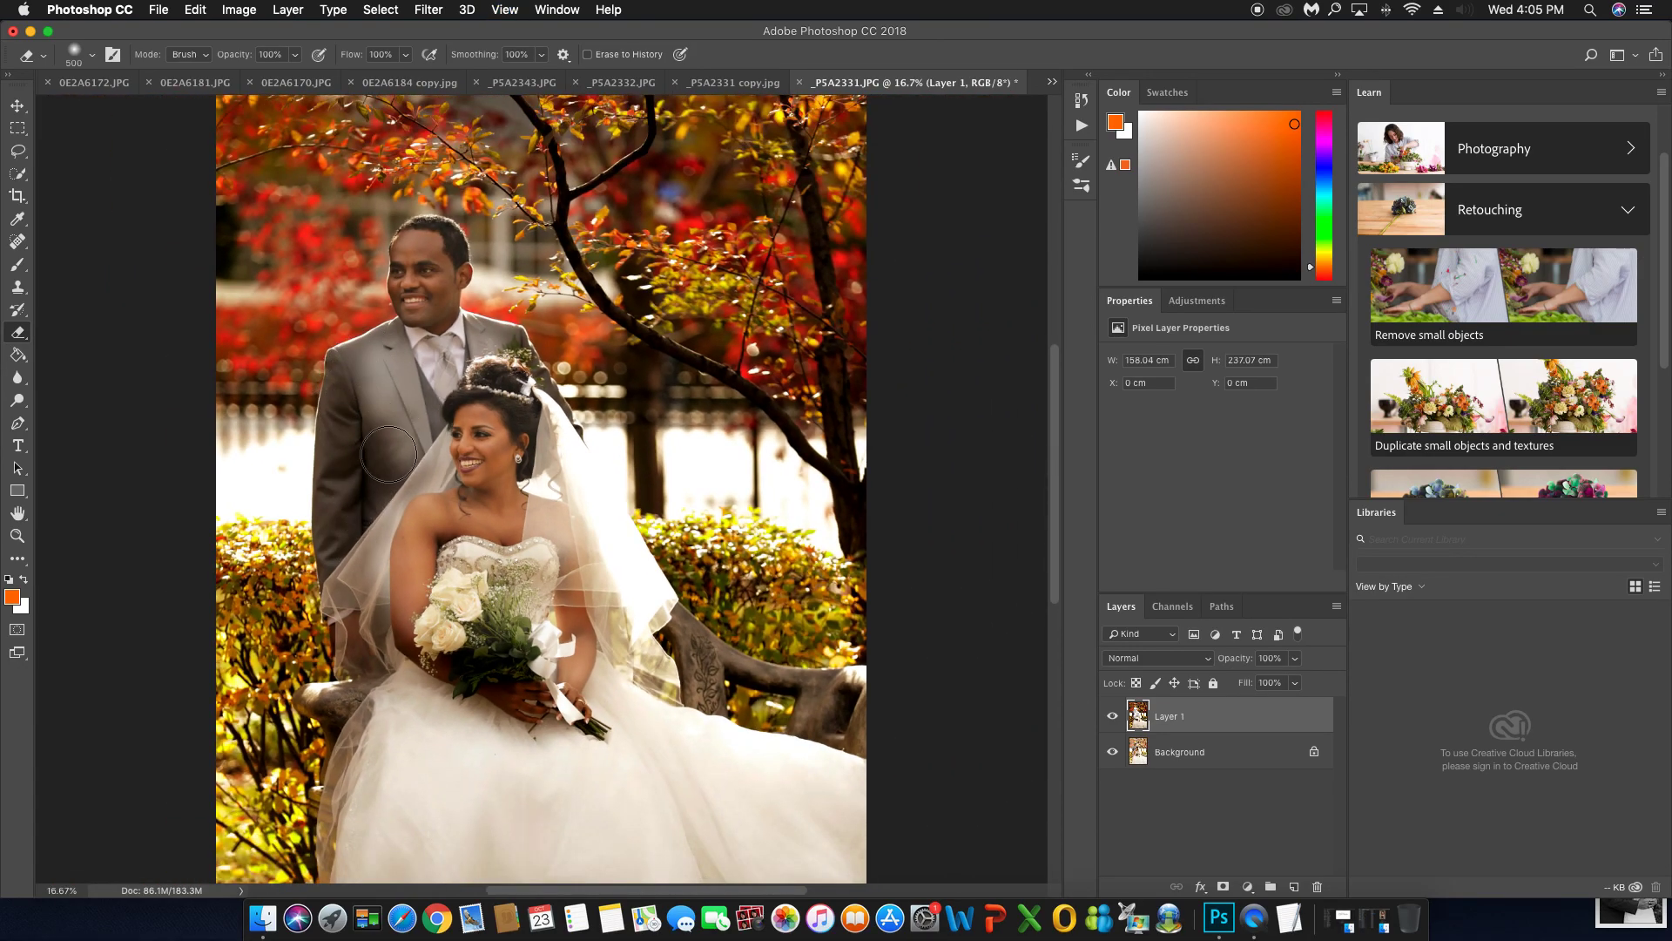
mouse_move(342, 521)
left_mouse_down()
mouse_move(355, 371)
mouse_move(354, 523)
mouse_move(382, 382)
mouse_move(391, 424)
mouse_move(385, 487)
mouse_move(353, 373)
mouse_move(368, 657)
mouse_move(392, 479)
mouse_move(470, 435)
mouse_move(408, 572)
mouse_move(454, 504)
mouse_move(411, 526)
mouse_move(481, 496)
mouse_move(515, 502)
mouse_move(465, 506)
mouse_move(560, 515)
mouse_move(565, 536)
mouse_move(434, 662)
mouse_move(519, 658)
mouse_move(549, 676)
mouse_move(506, 688)
mouse_move(403, 639)
mouse_move(523, 688)
mouse_move(416, 637)
mouse_move(493, 603)
mouse_move(485, 563)
mouse_move(525, 709)
mouse_move(576, 728)
mouse_move(561, 707)
mouse_move(441, 657)
left_mouse_up()
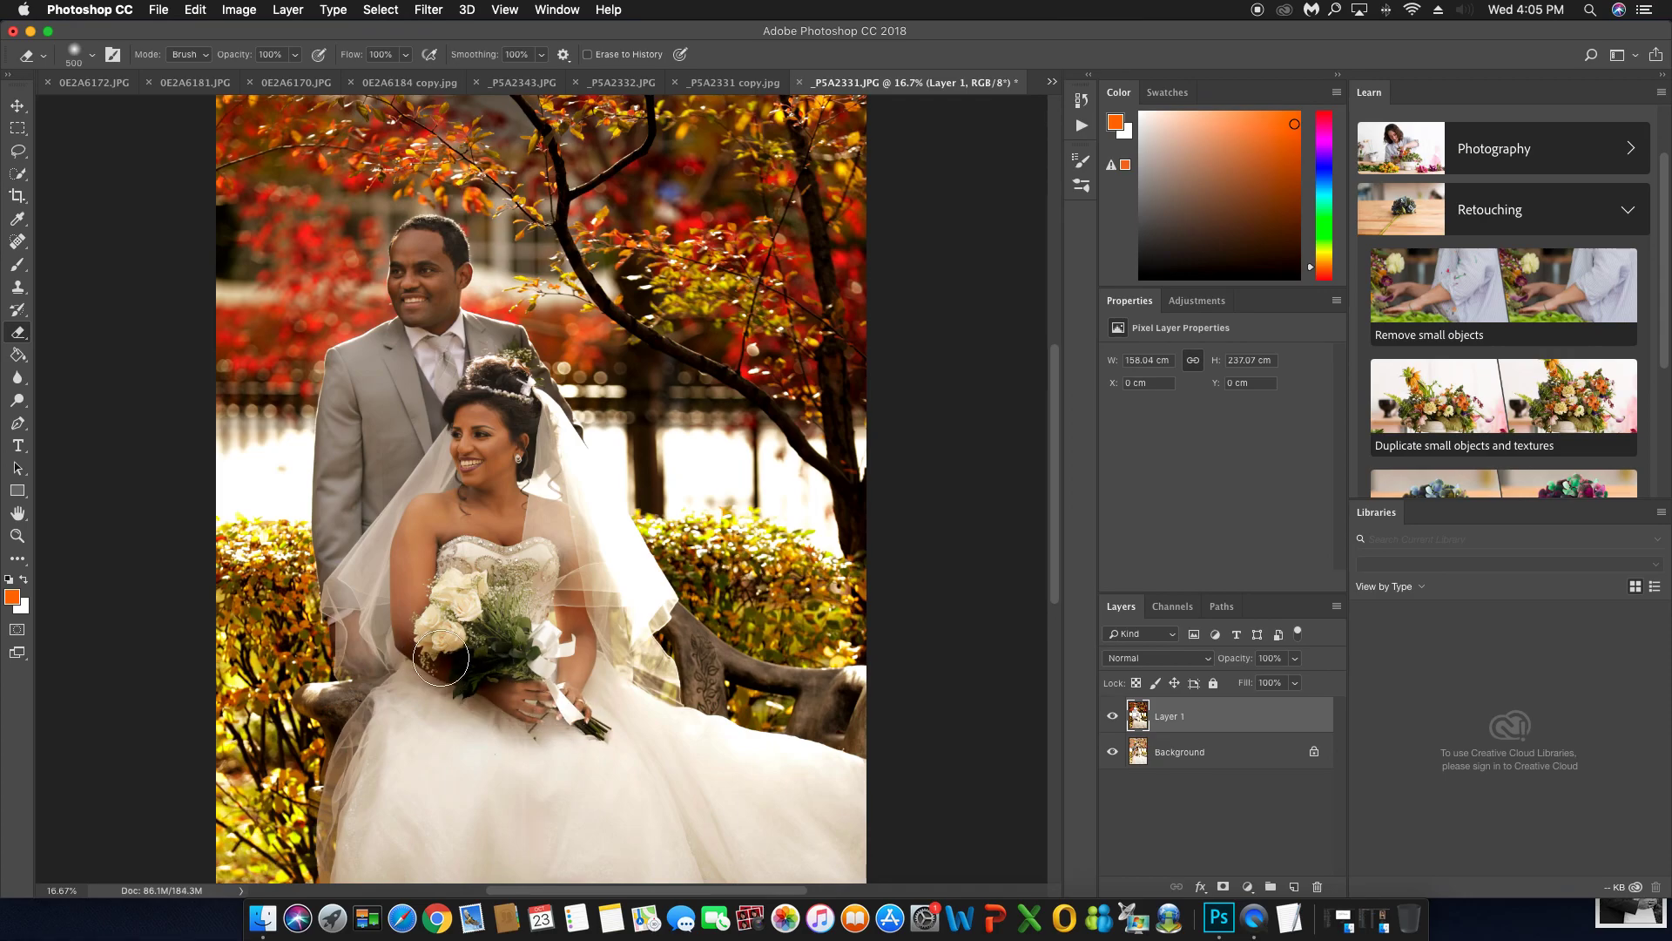
Reduce the eraser size to 250 and erase the remaining darkening around the bouquet, the bride's arms, the veil and the groom's shoulder
key("bracketleft")
key("bracketleft")
key("bracketleft")
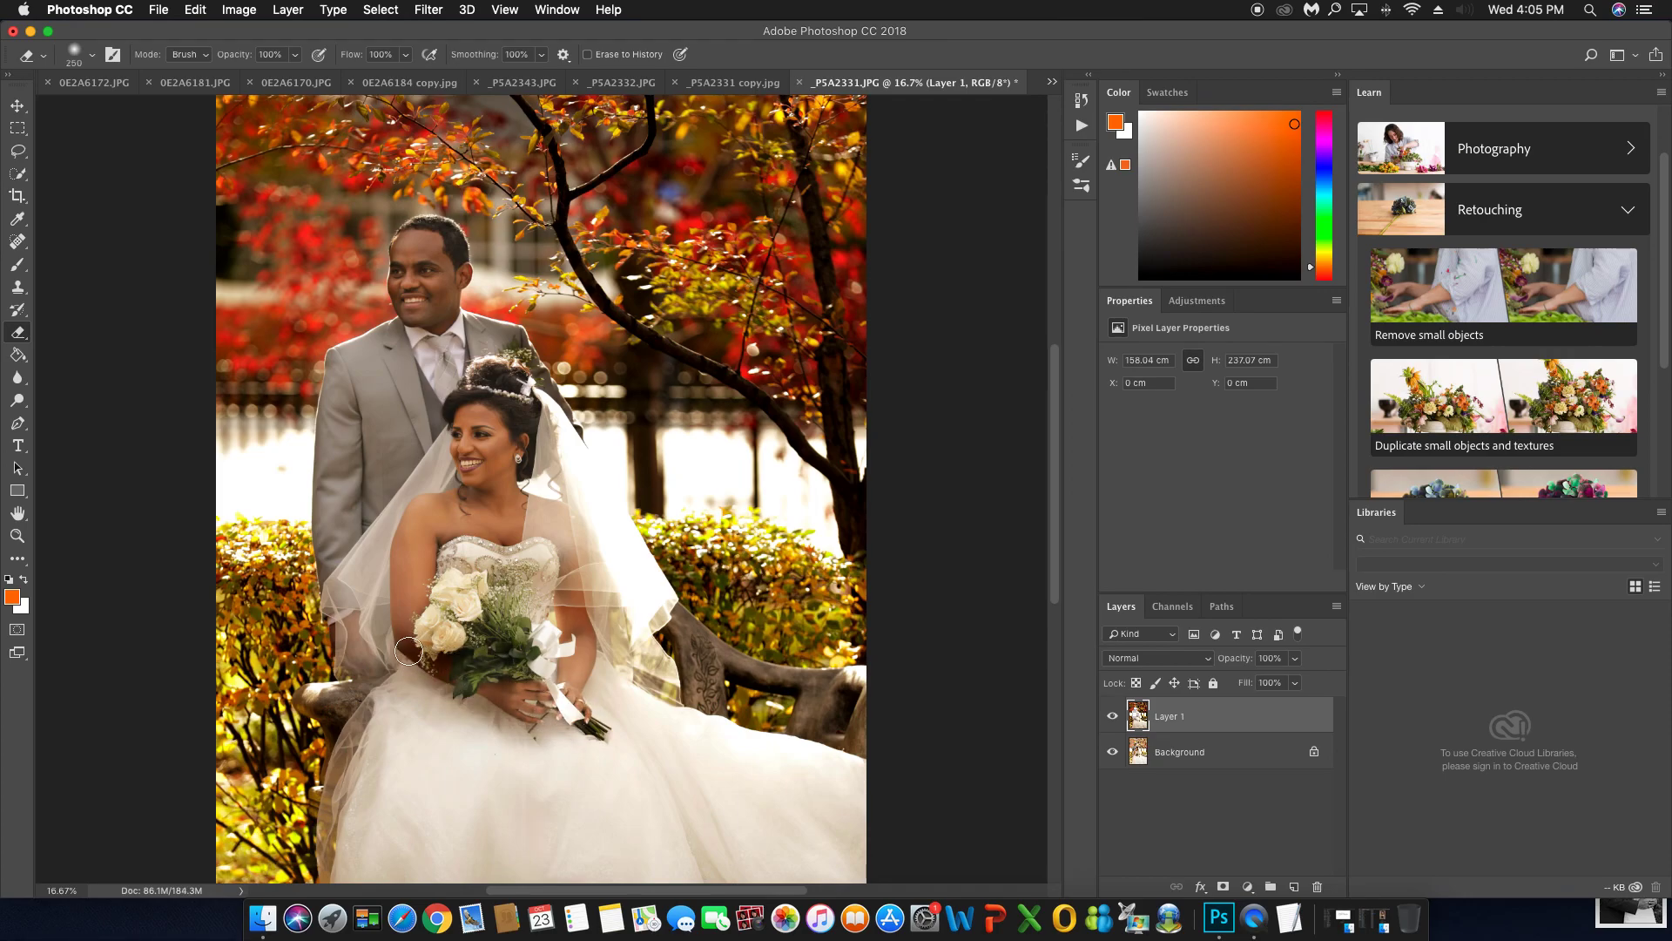
mouse_move(449, 668)
left_mouse_down()
mouse_move(509, 689)
mouse_move(453, 682)
mouse_move(503, 674)
mouse_move(488, 640)
mouse_move(432, 655)
mouse_move(405, 571)
mouse_move(405, 601)
mouse_move(425, 537)
mouse_move(520, 517)
mouse_move(487, 523)
mouse_move(541, 530)
mouse_move(574, 563)
mouse_move(581, 649)
mouse_move(576, 583)
mouse_move(571, 604)
left_mouse_up()
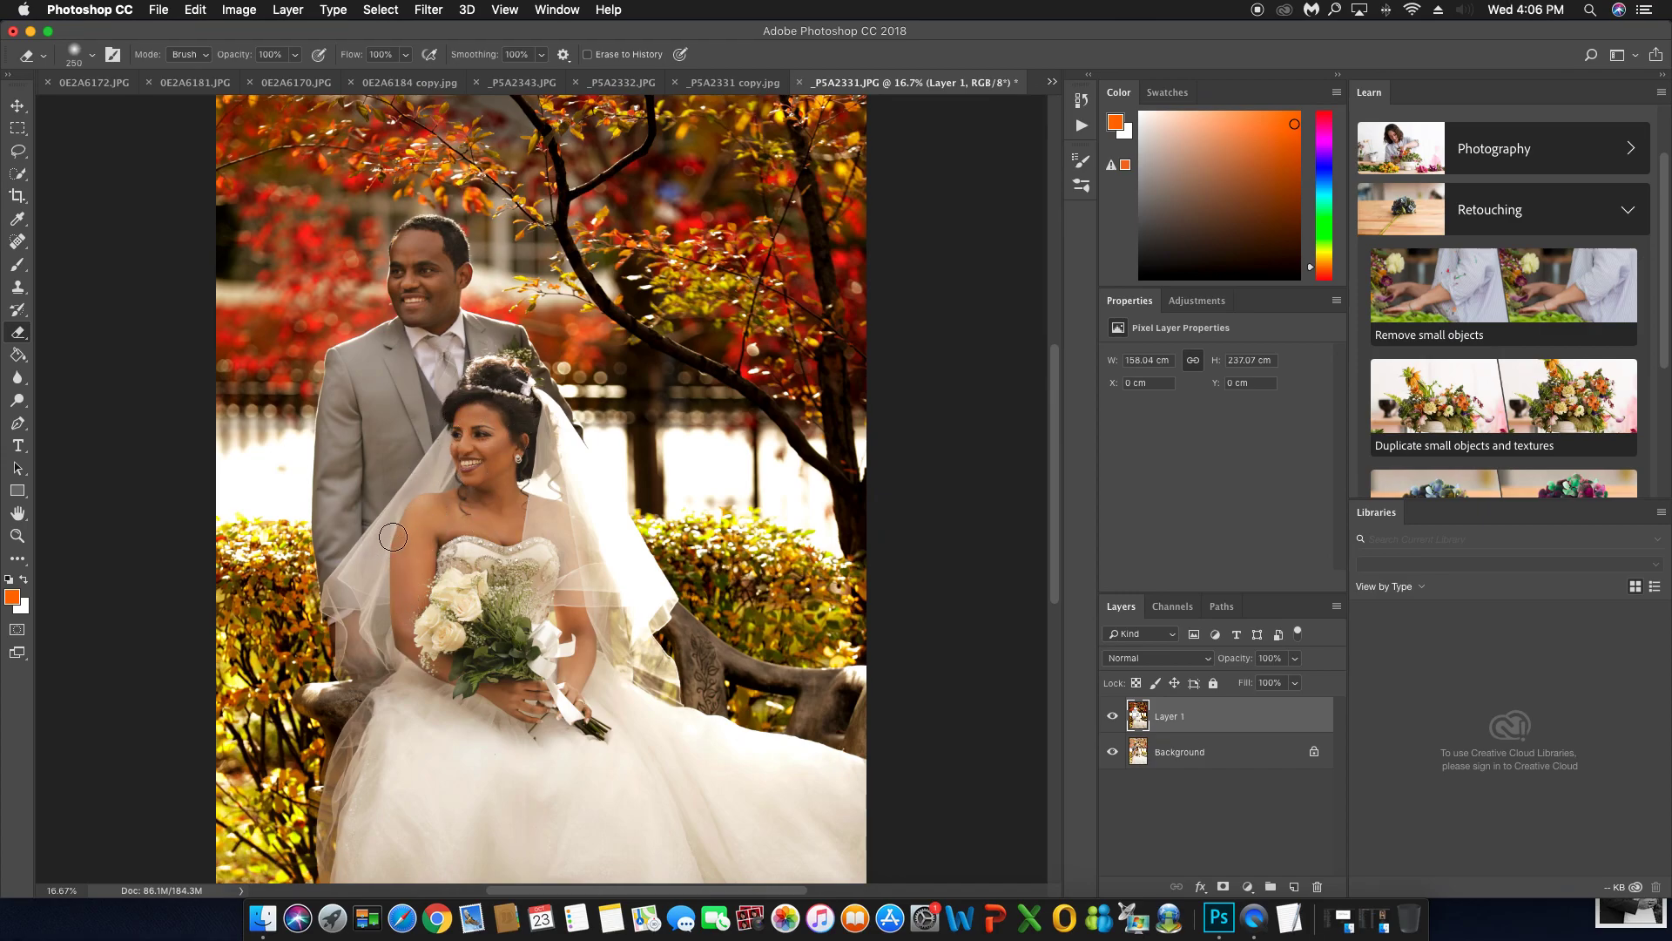
mouse_move(338, 502)
left_mouse_down()
mouse_move(351, 646)
mouse_move(383, 676)
mouse_move(349, 618)
left_mouse_up()
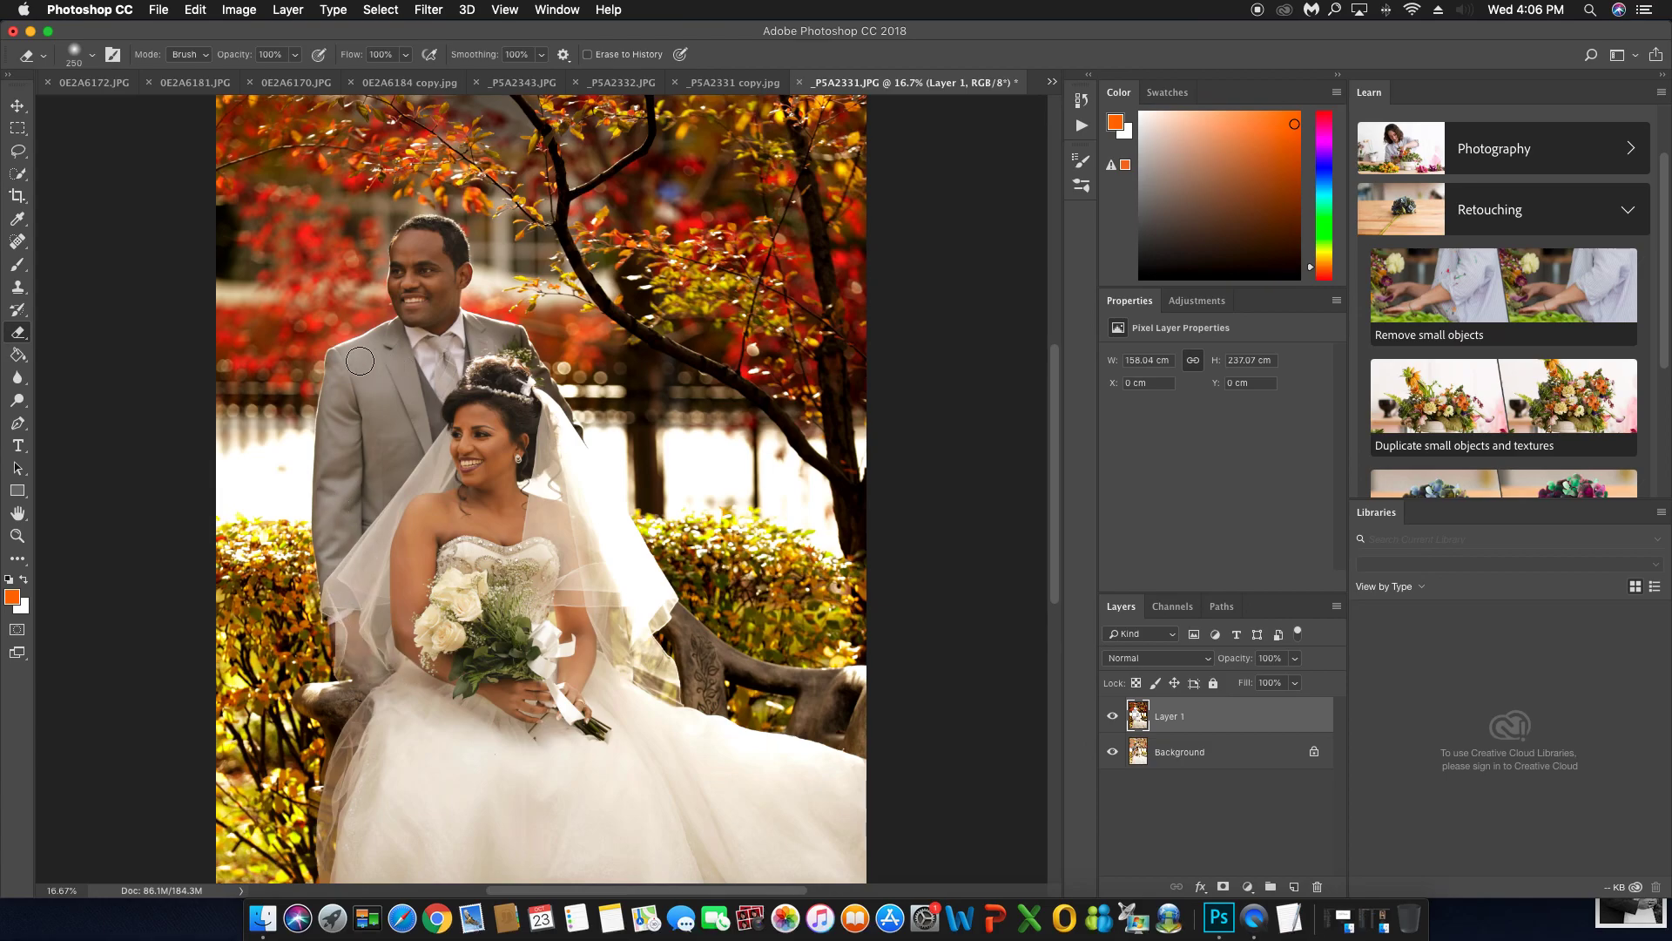
mouse_move(474, 349)
left_mouse_down()
mouse_move(501, 340)
mouse_move(572, 463)
mouse_move(508, 347)
left_mouse_up()
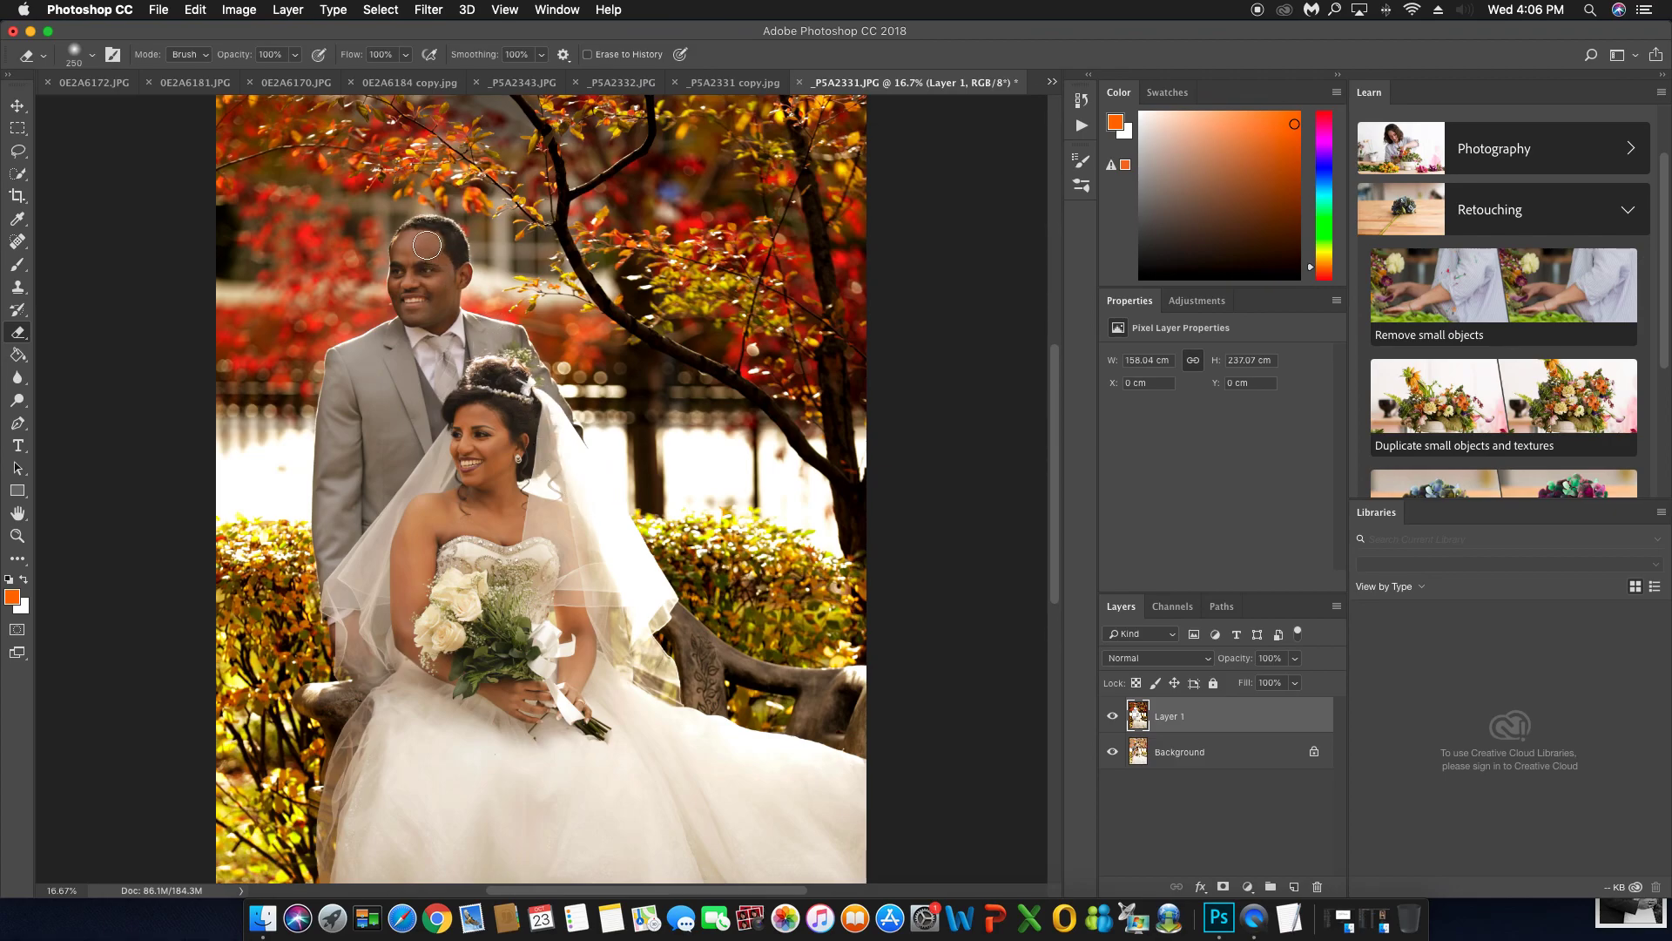
View the whole photo and toggle Layer 1's visibility repeatedly to compare before and after
scroll(422, 296, "down", 1)
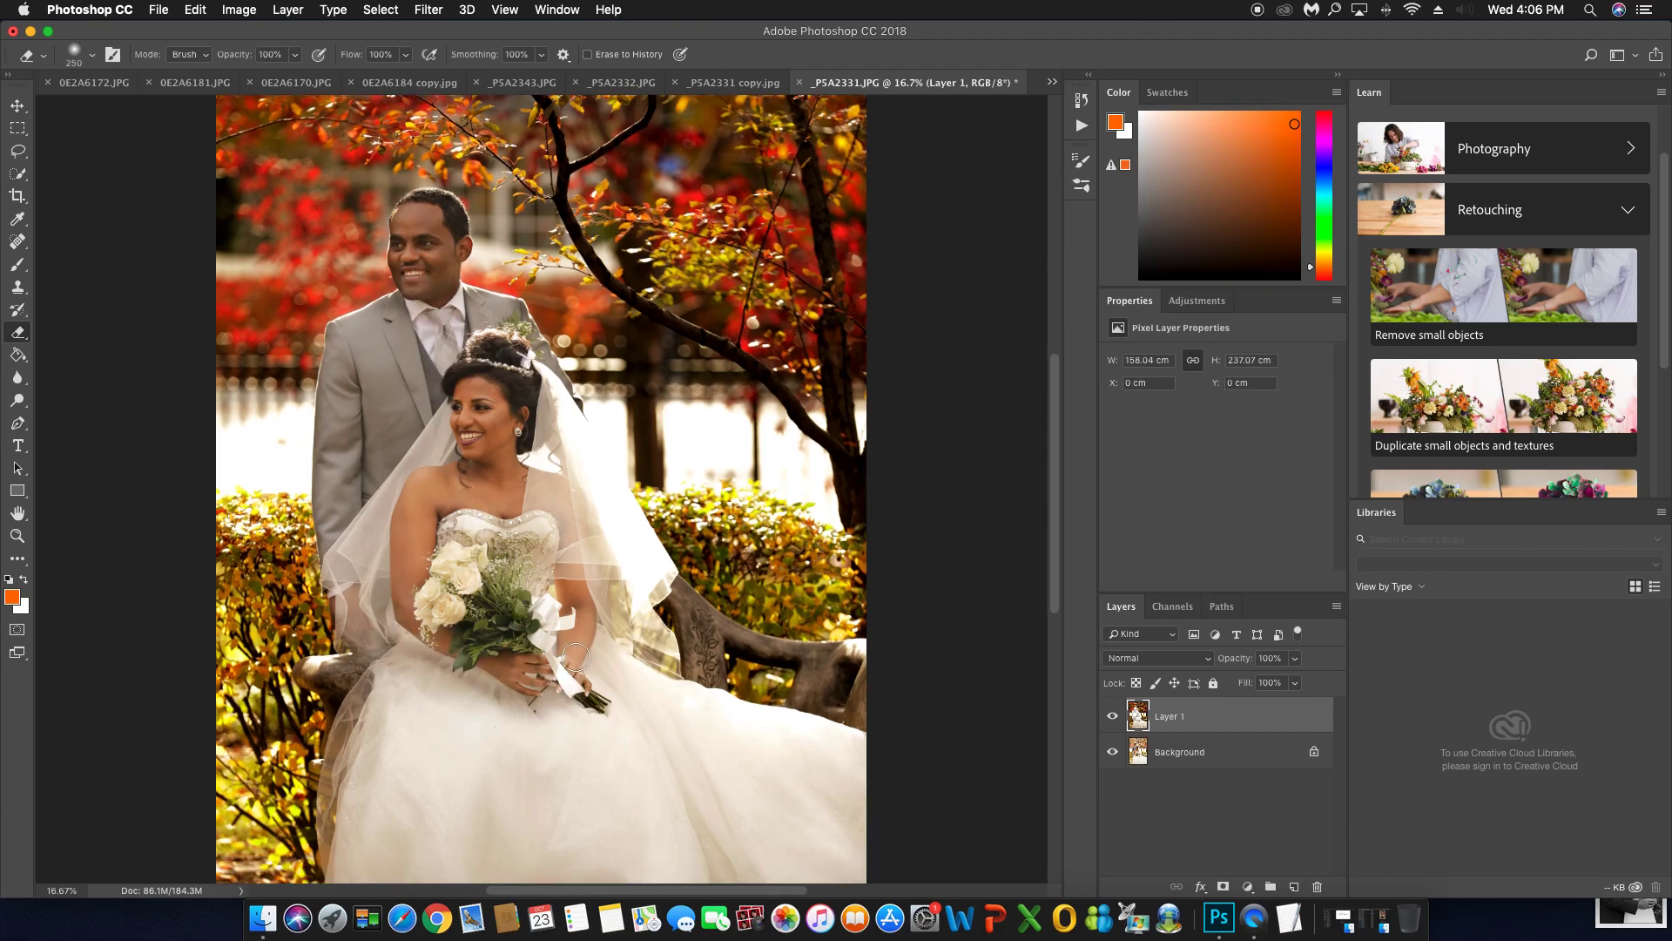
key("super+minus")
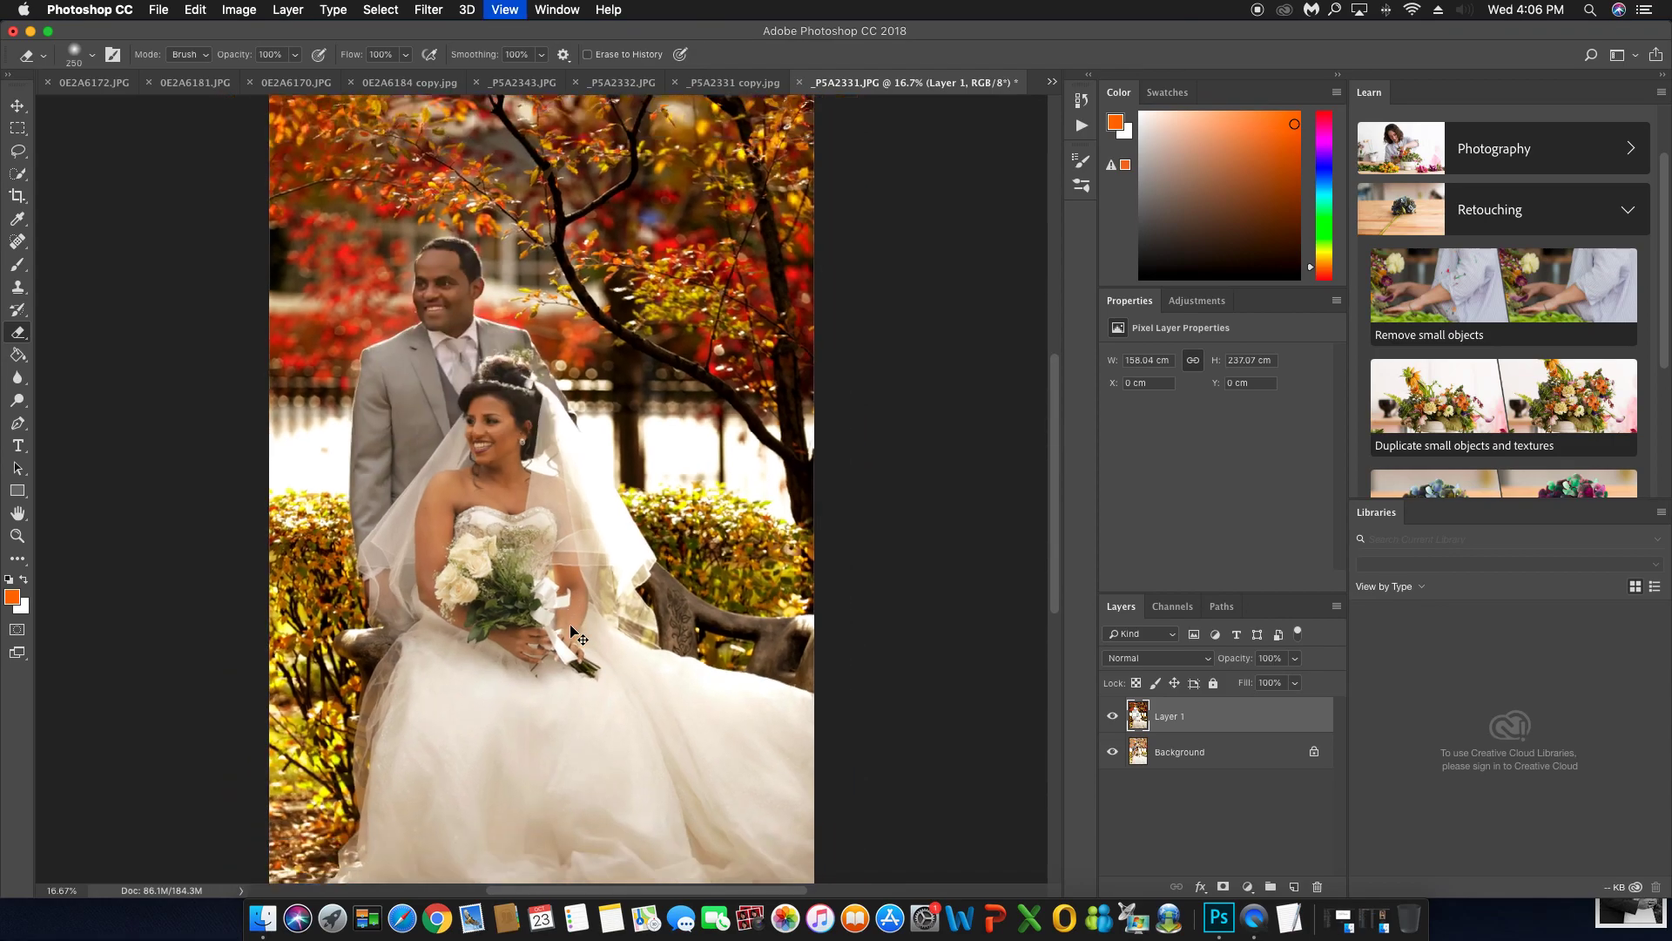
key("super+minus")
key("super+plus")
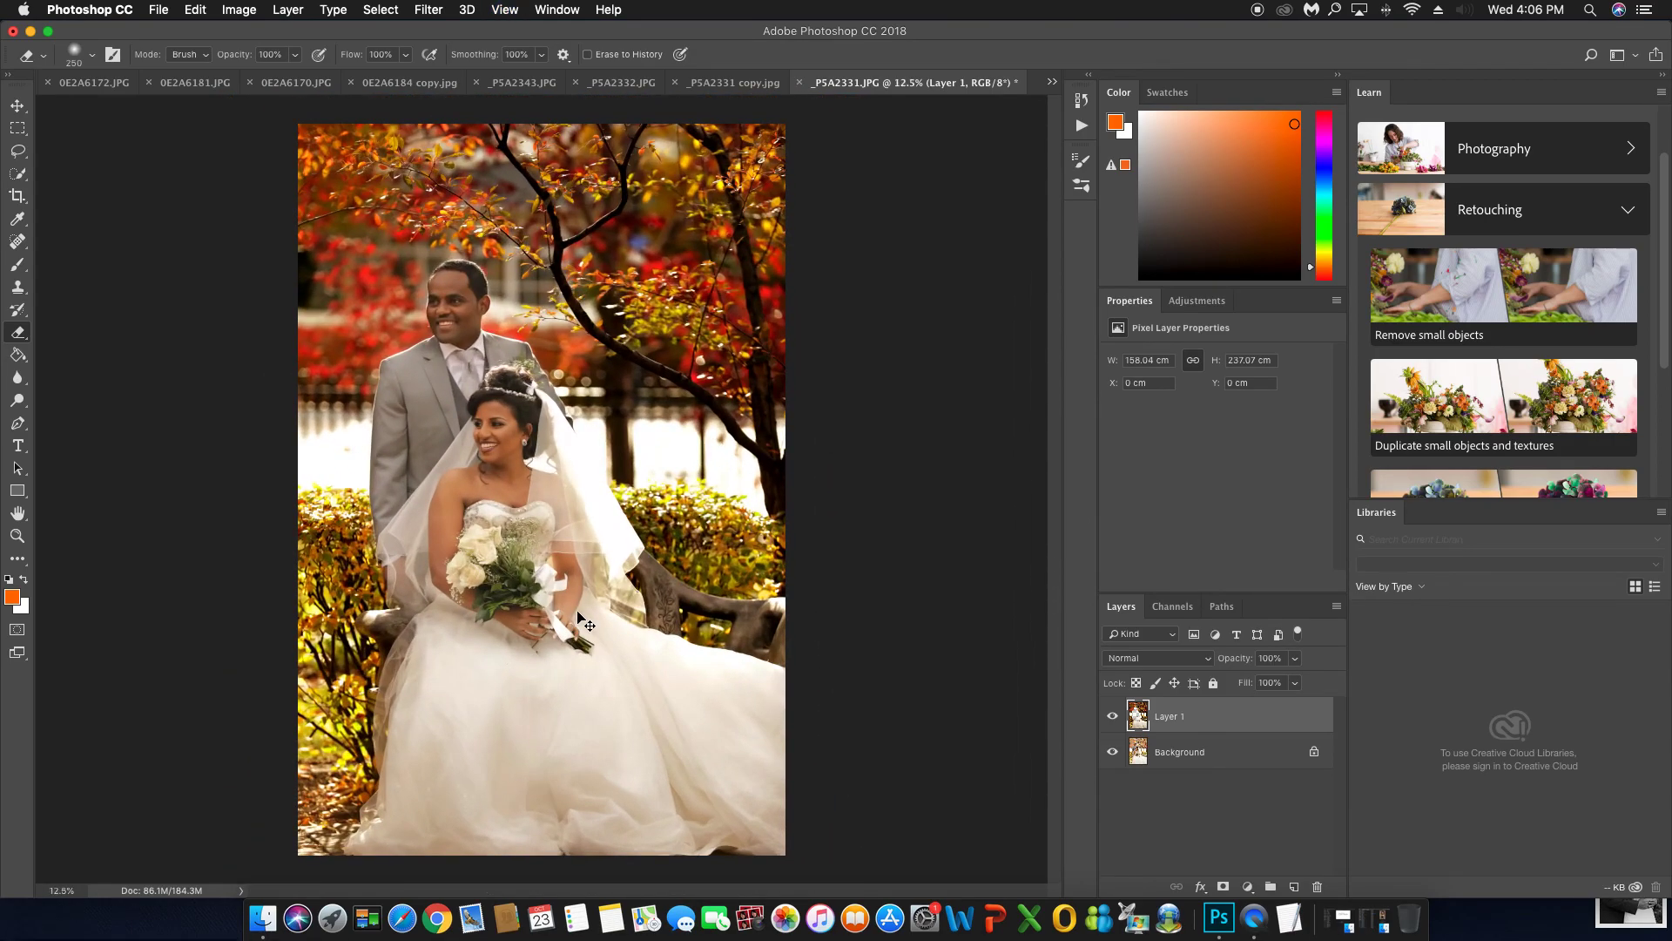
left_click(1113, 717)
left_click(1113, 717)
left_click(1113, 717)
left_click(1113, 717)
left_click(1114, 716)
left_click(1113, 716)
left_click(1113, 717)
left_click(1113, 717)
Try to remove the small spot beside the groom's jaw on Layer 1 with the Spot Healing Brush
key("super+equal")
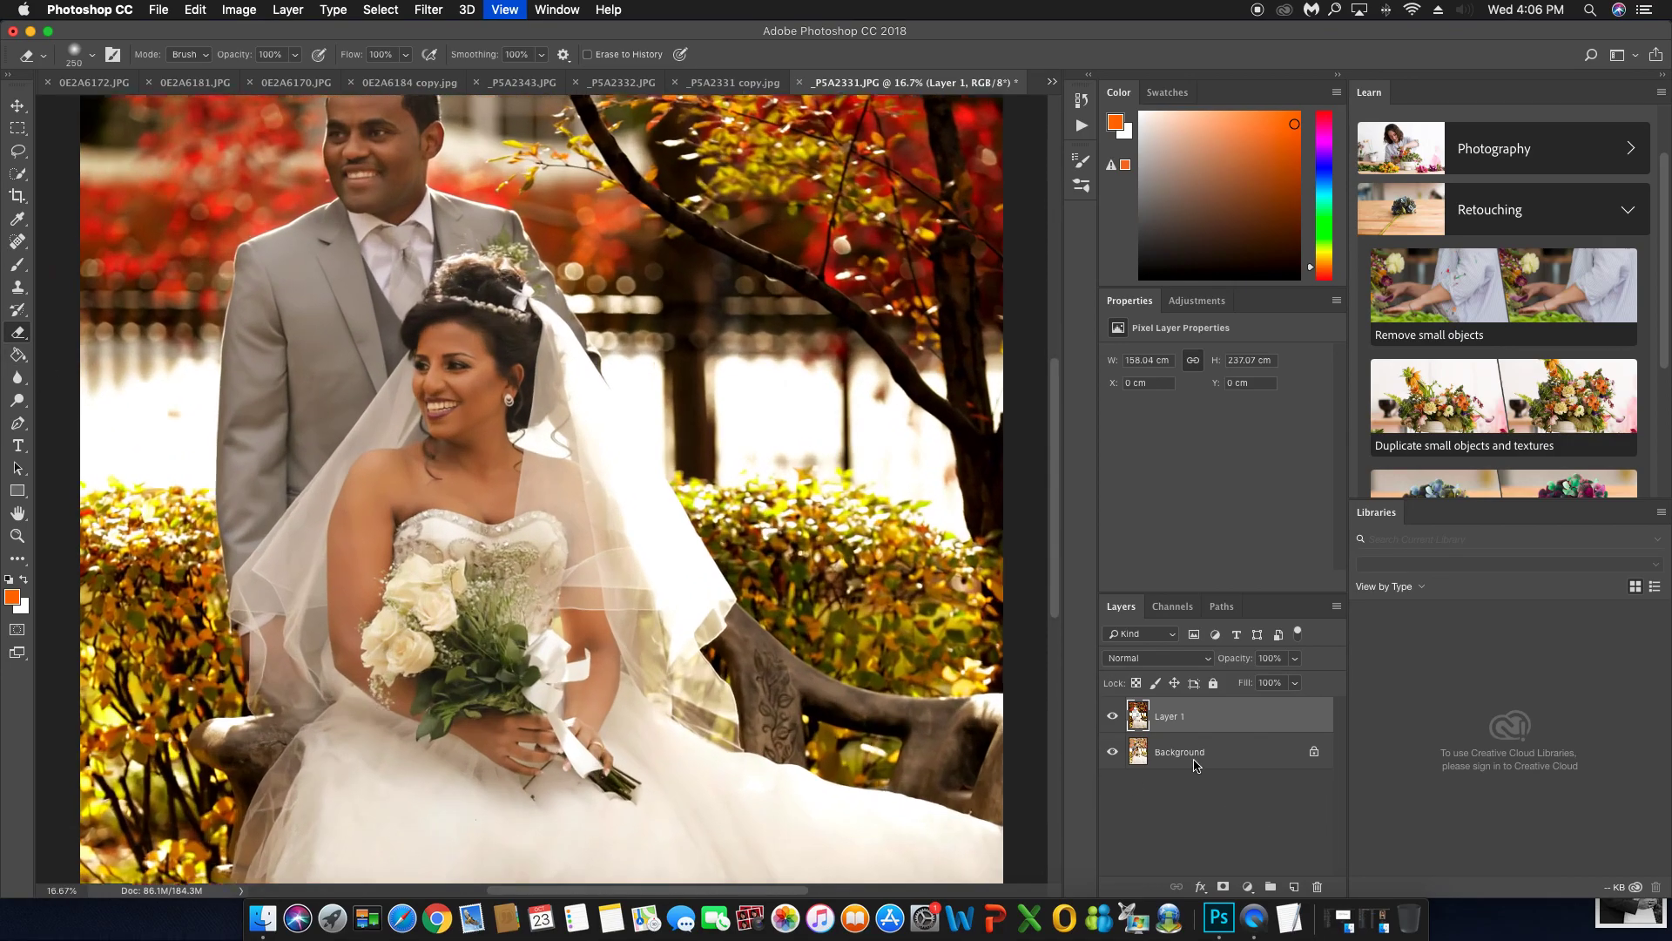
left_click(1148, 750)
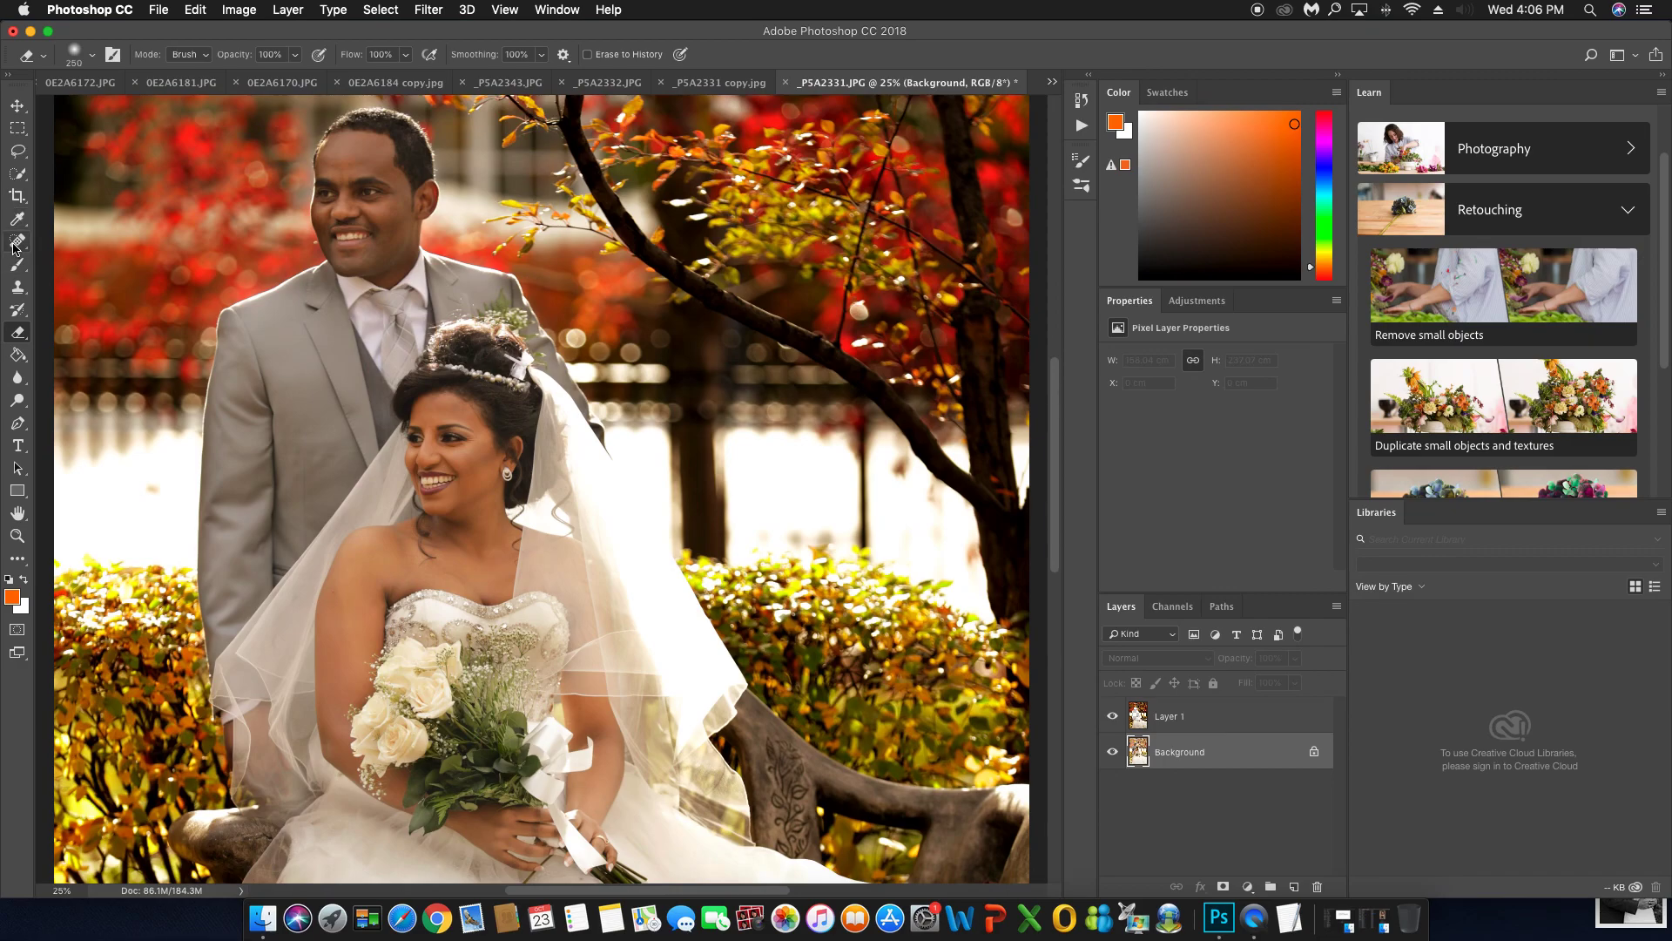
left_click(18, 241)
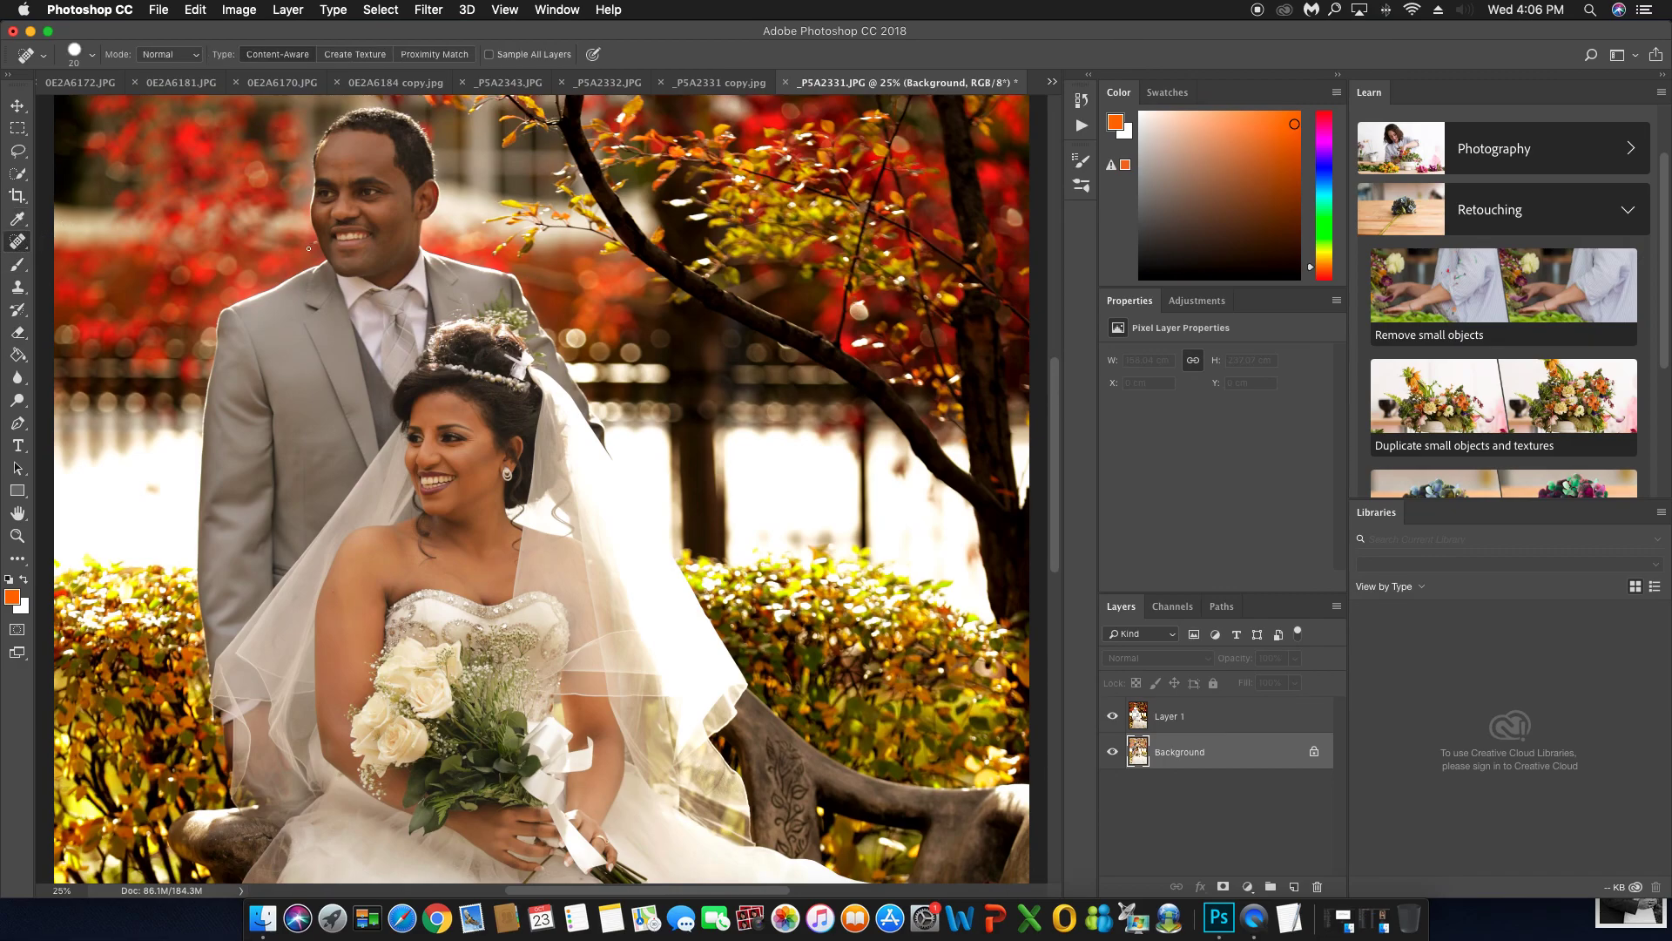
left_click(1189, 721)
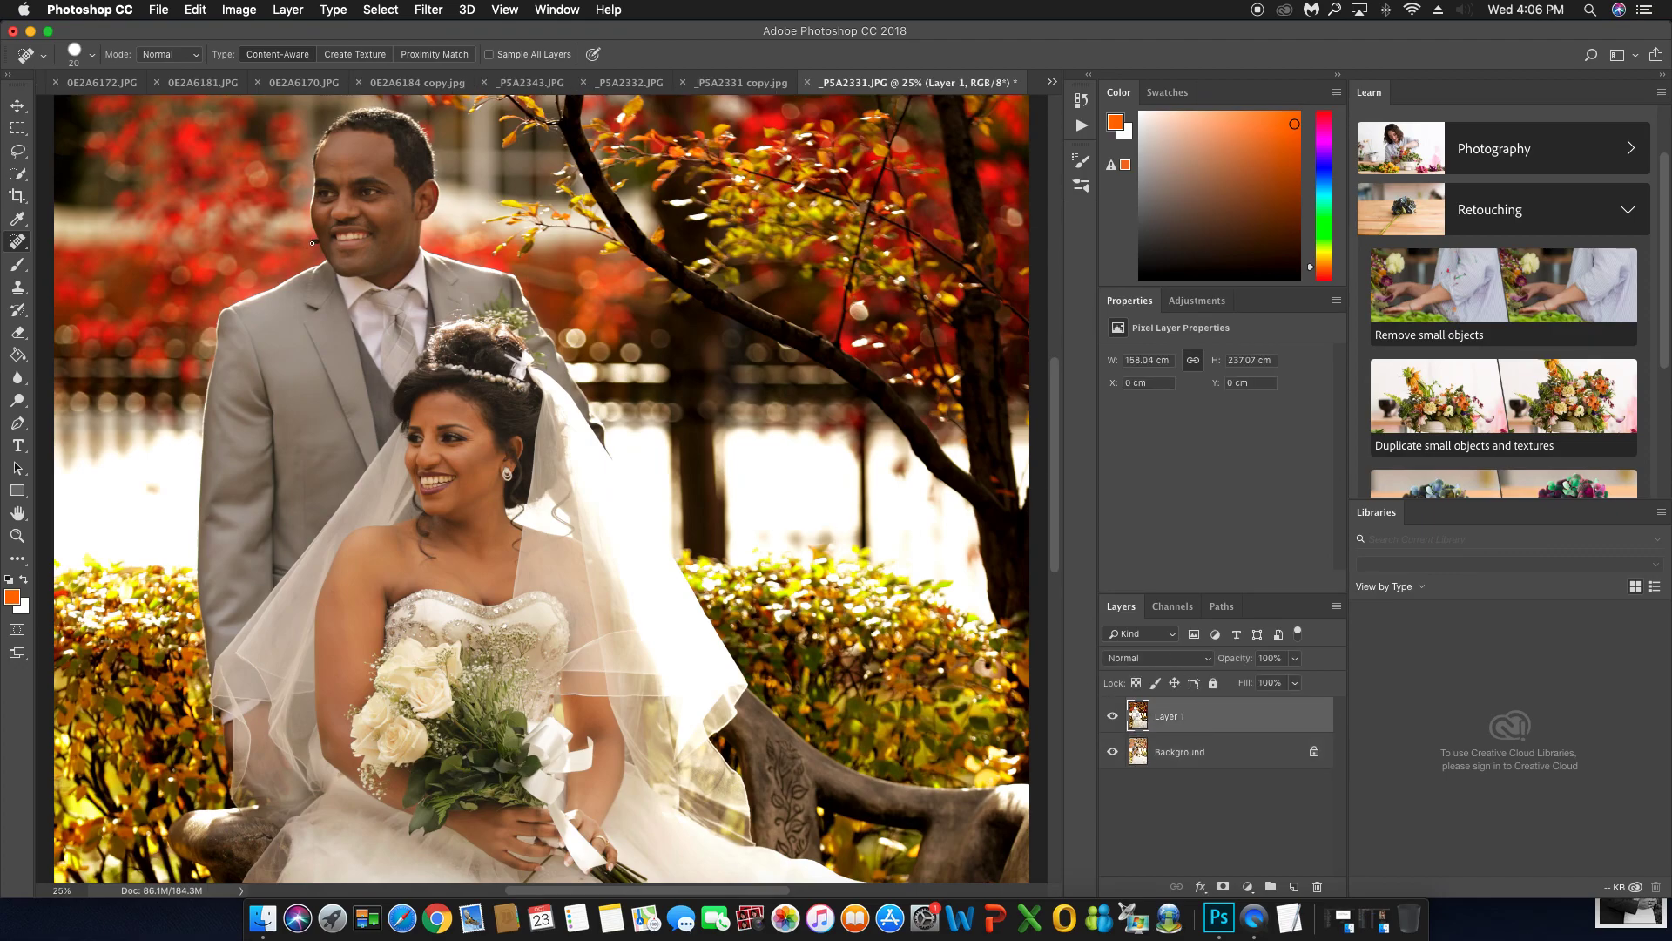
left_click(283, 258)
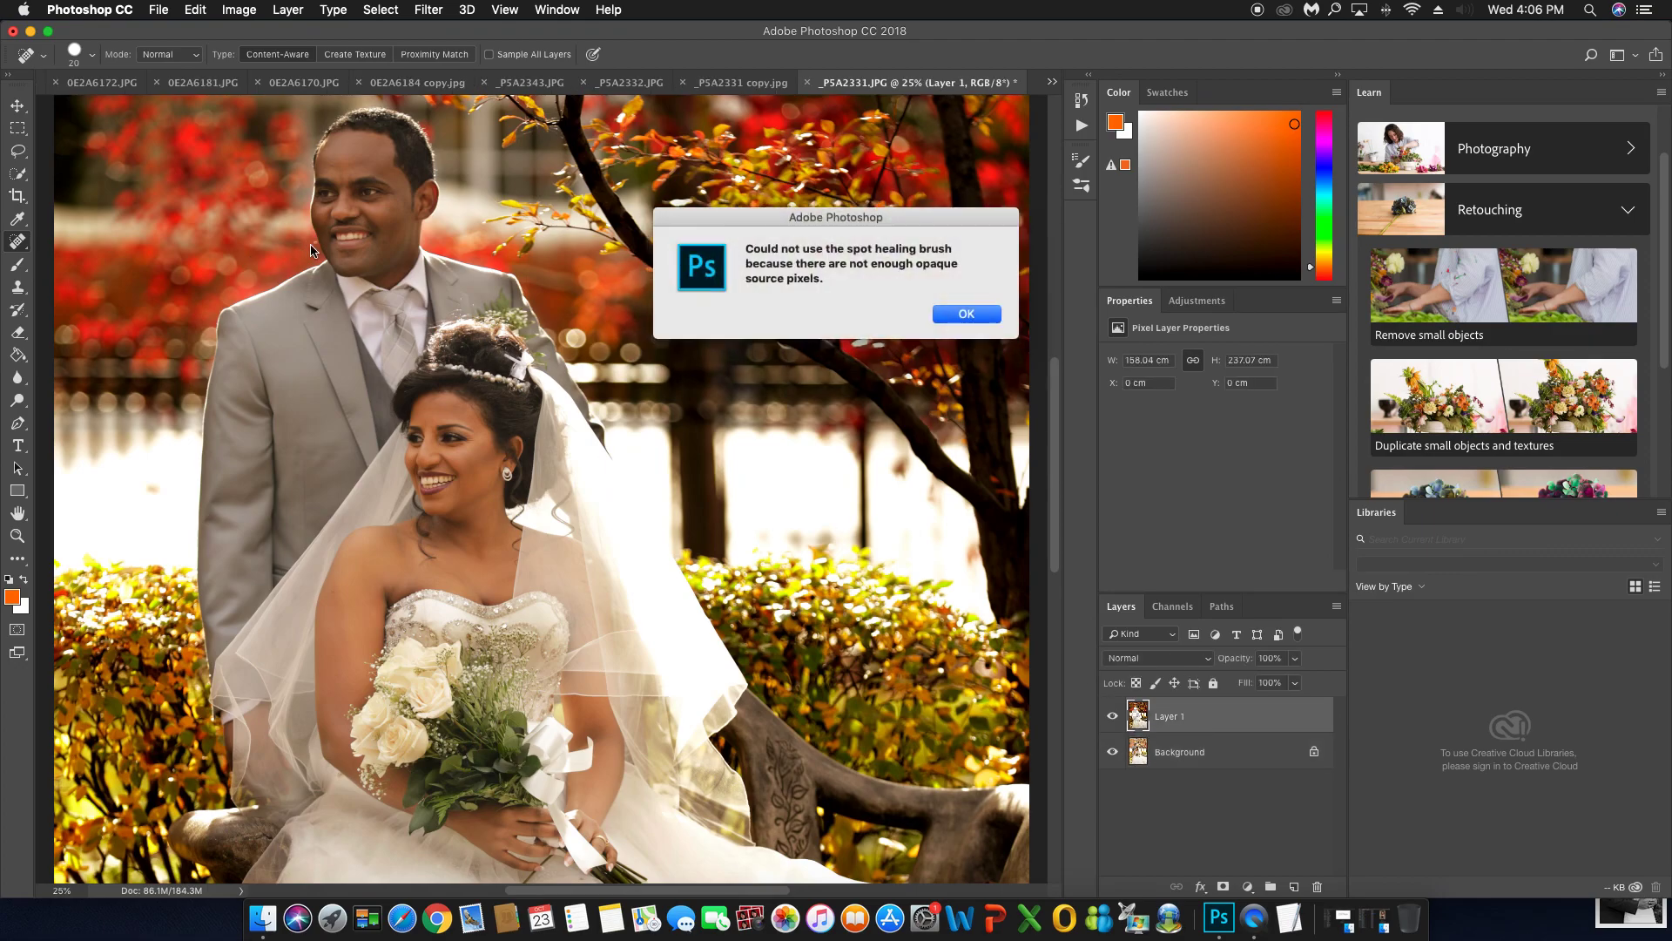
left_click(982, 316)
Hide Layer 1 to inspect the Background layer around the groom, and restore Layer 1 as the visible, selected layer
left_click(1115, 717)
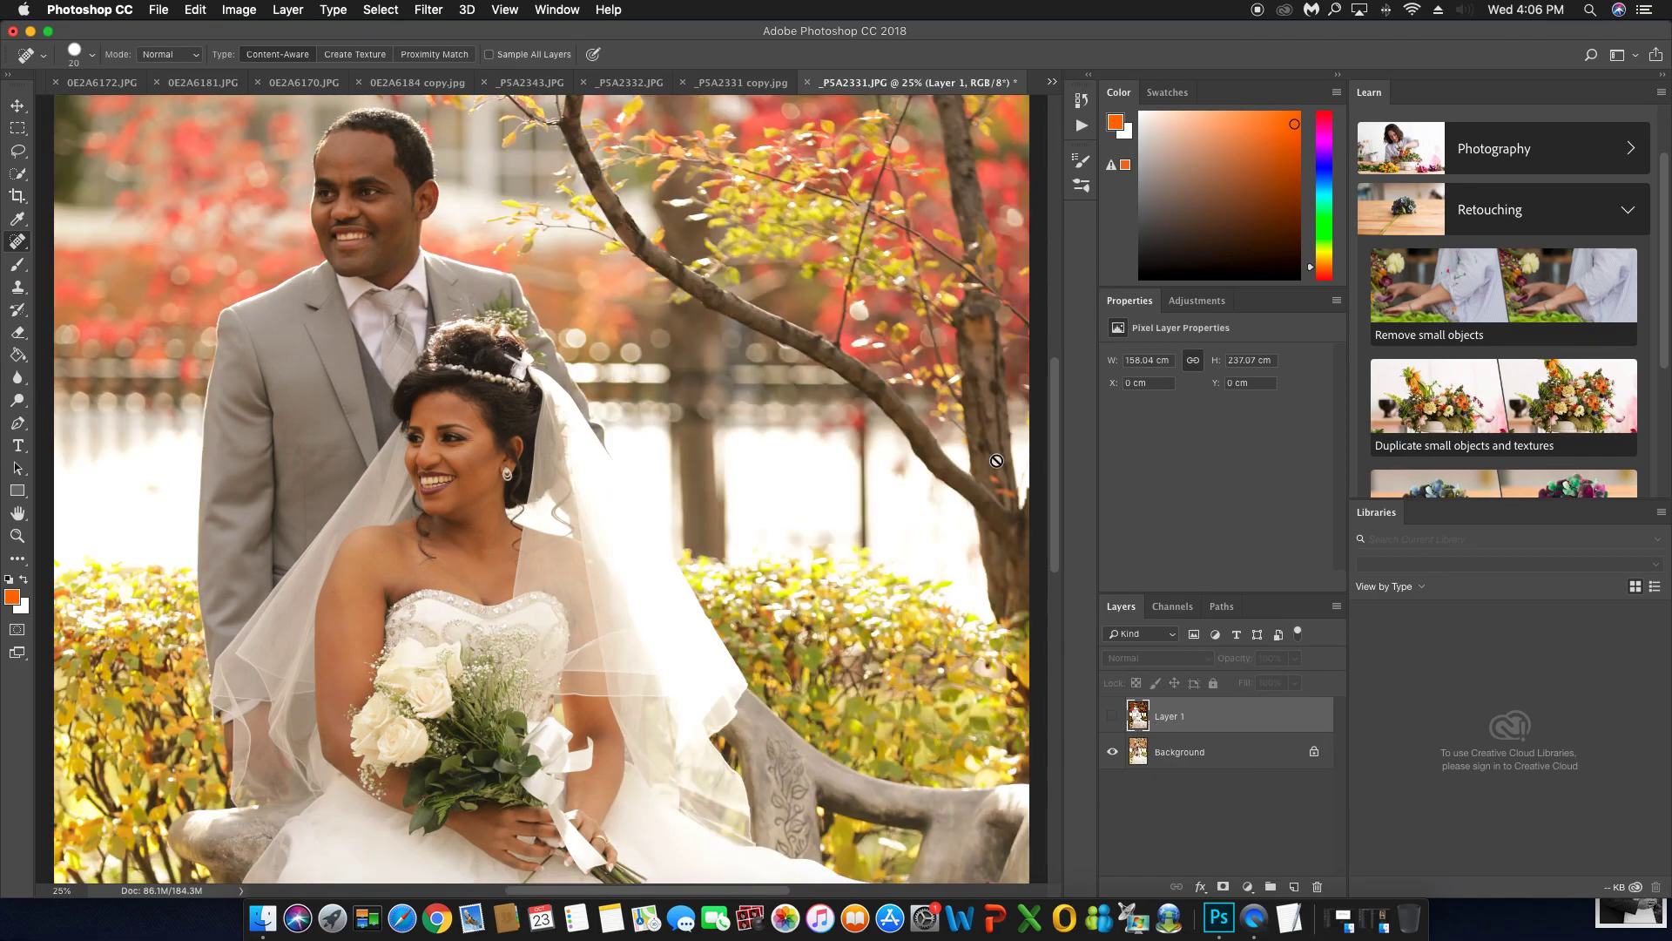
left_click(1192, 761)
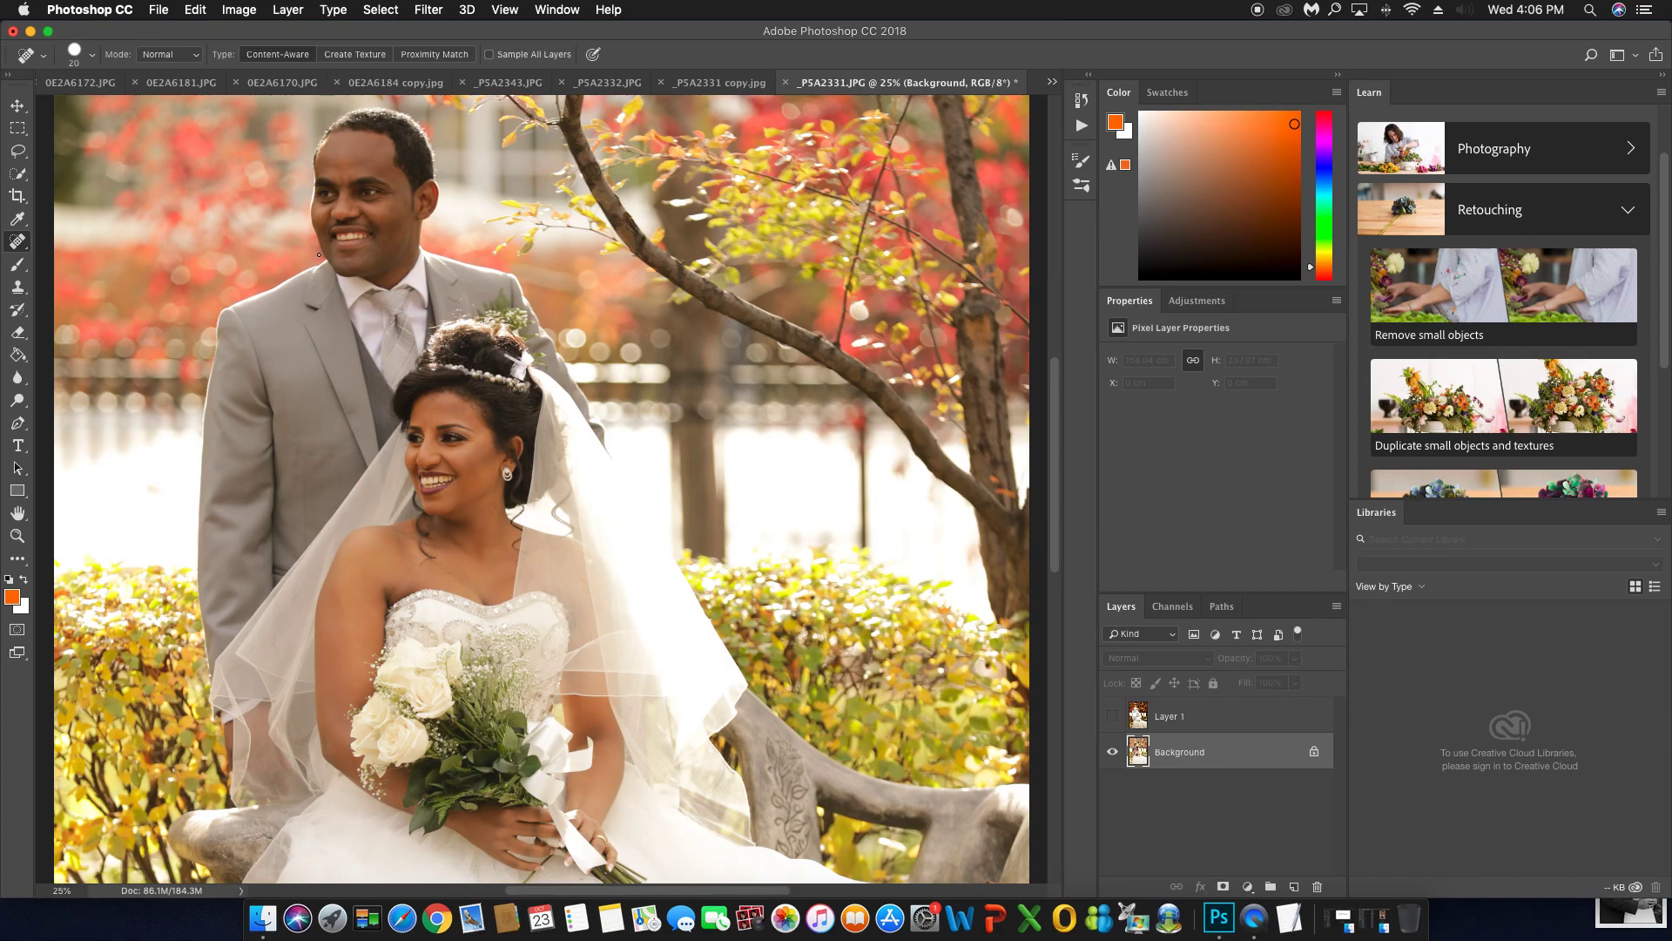
left_click(1243, 715)
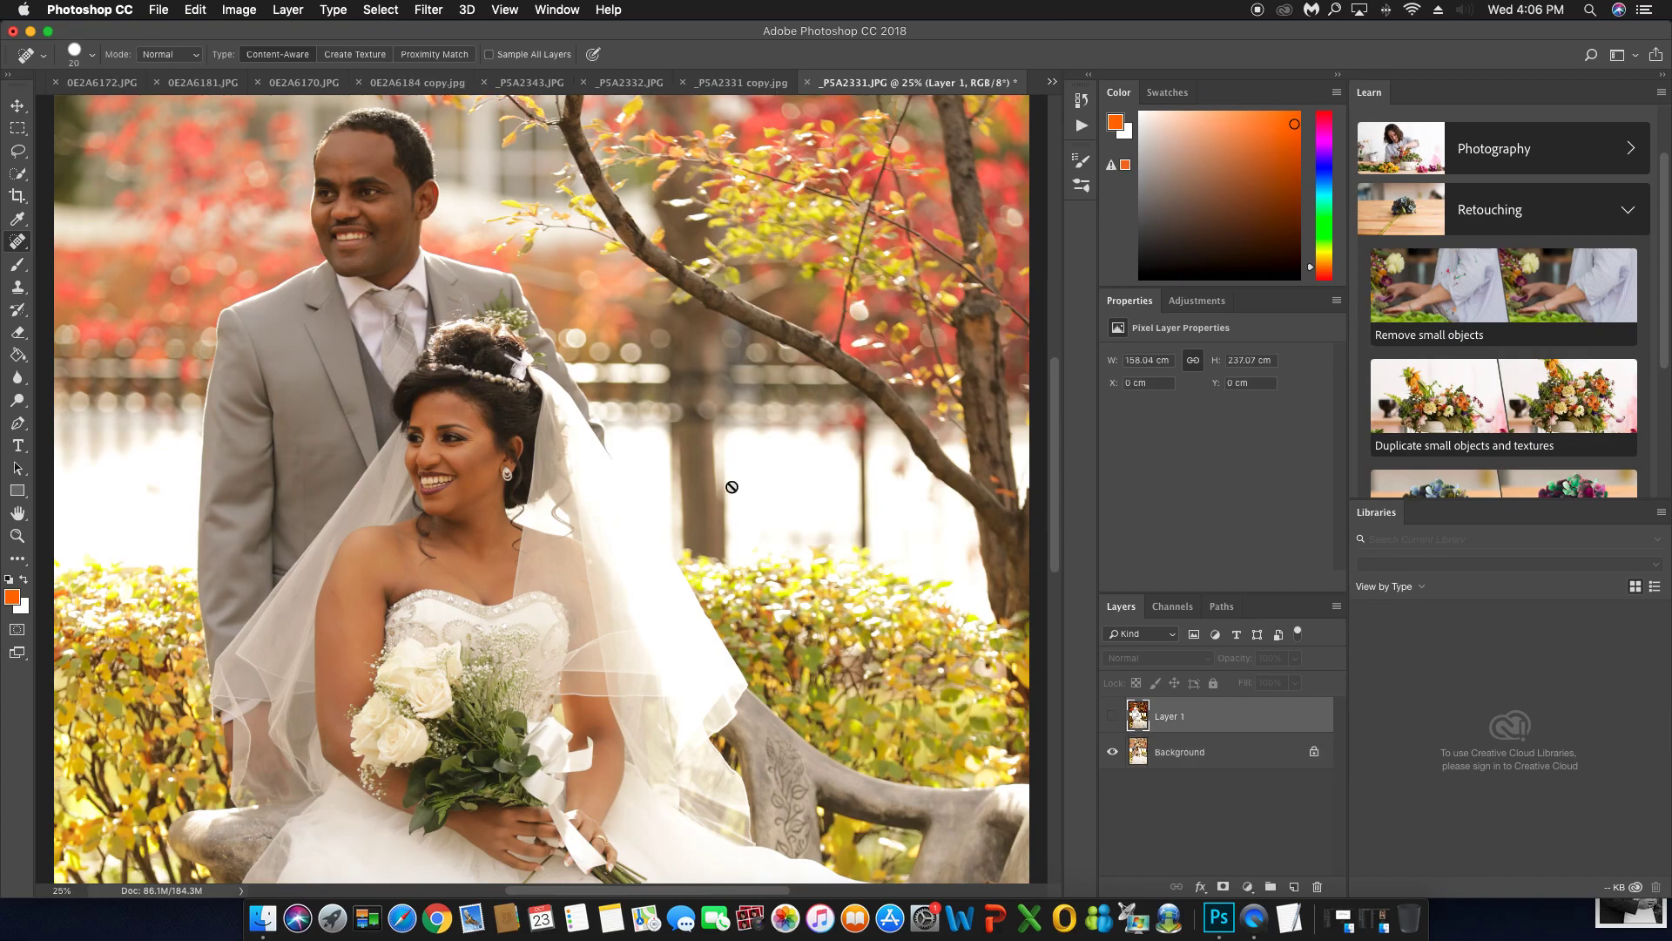
left_click(1112, 716)
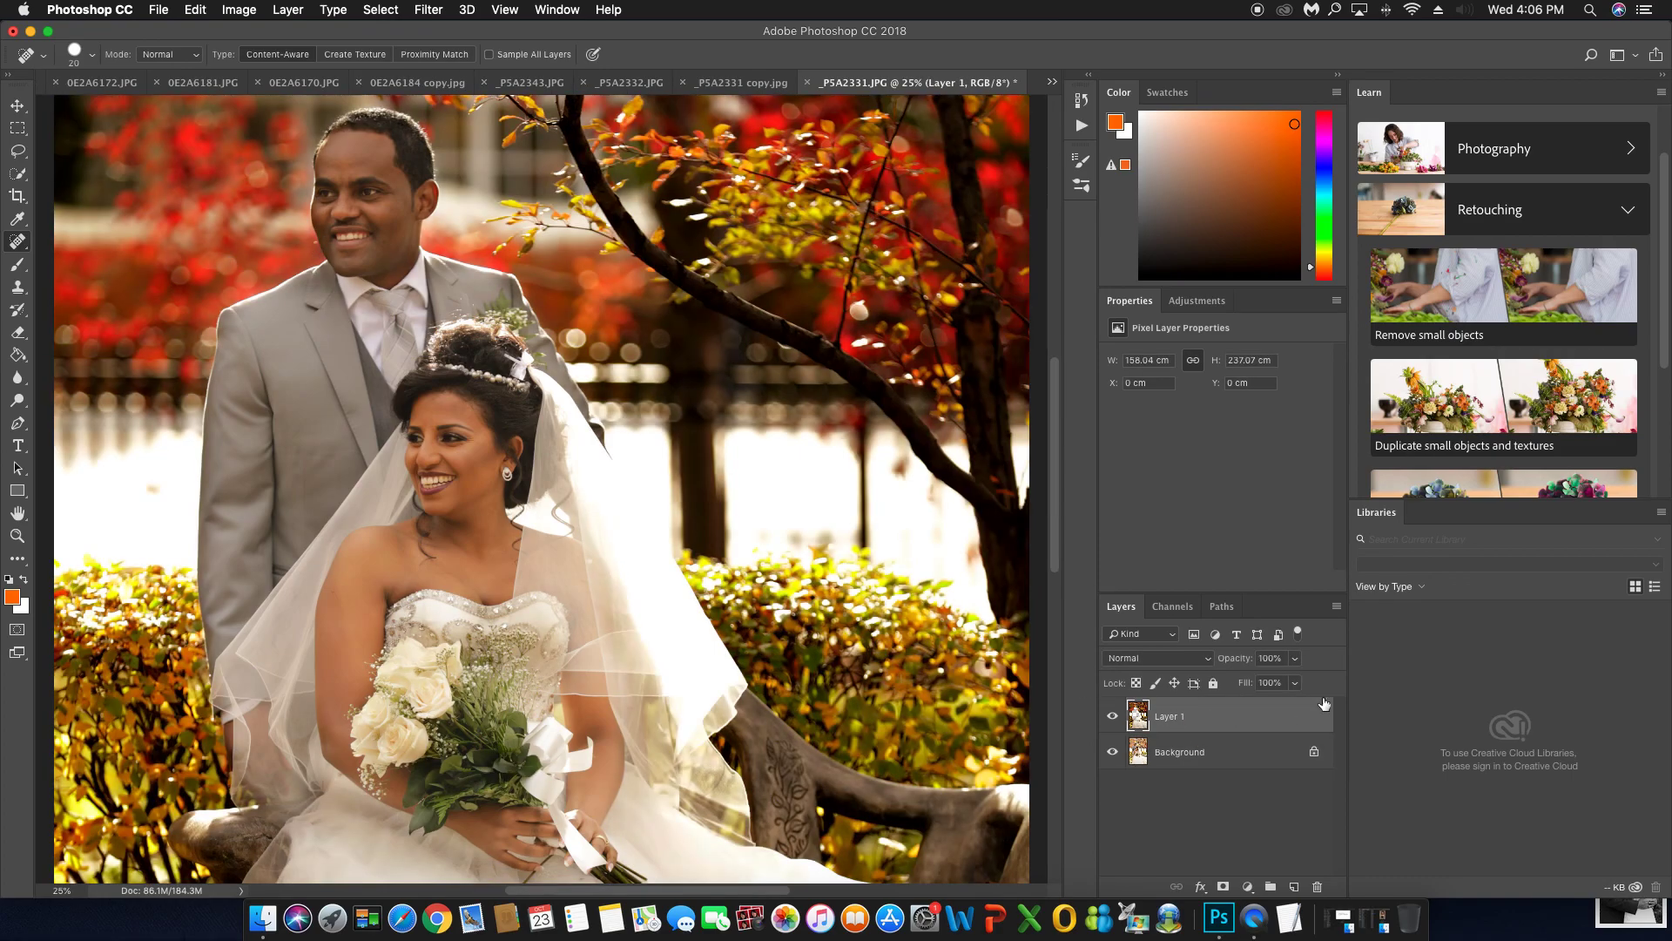
Set the eraser size to 1100 and erase a patch of Layer 1's darkening in the upper foliage between the branches
left_click(18, 332)
key("bracketleft")
key("bracketleft")
key("bracketleft")
key("bracketleft")
key("bracketleft")
key("bracketleft")
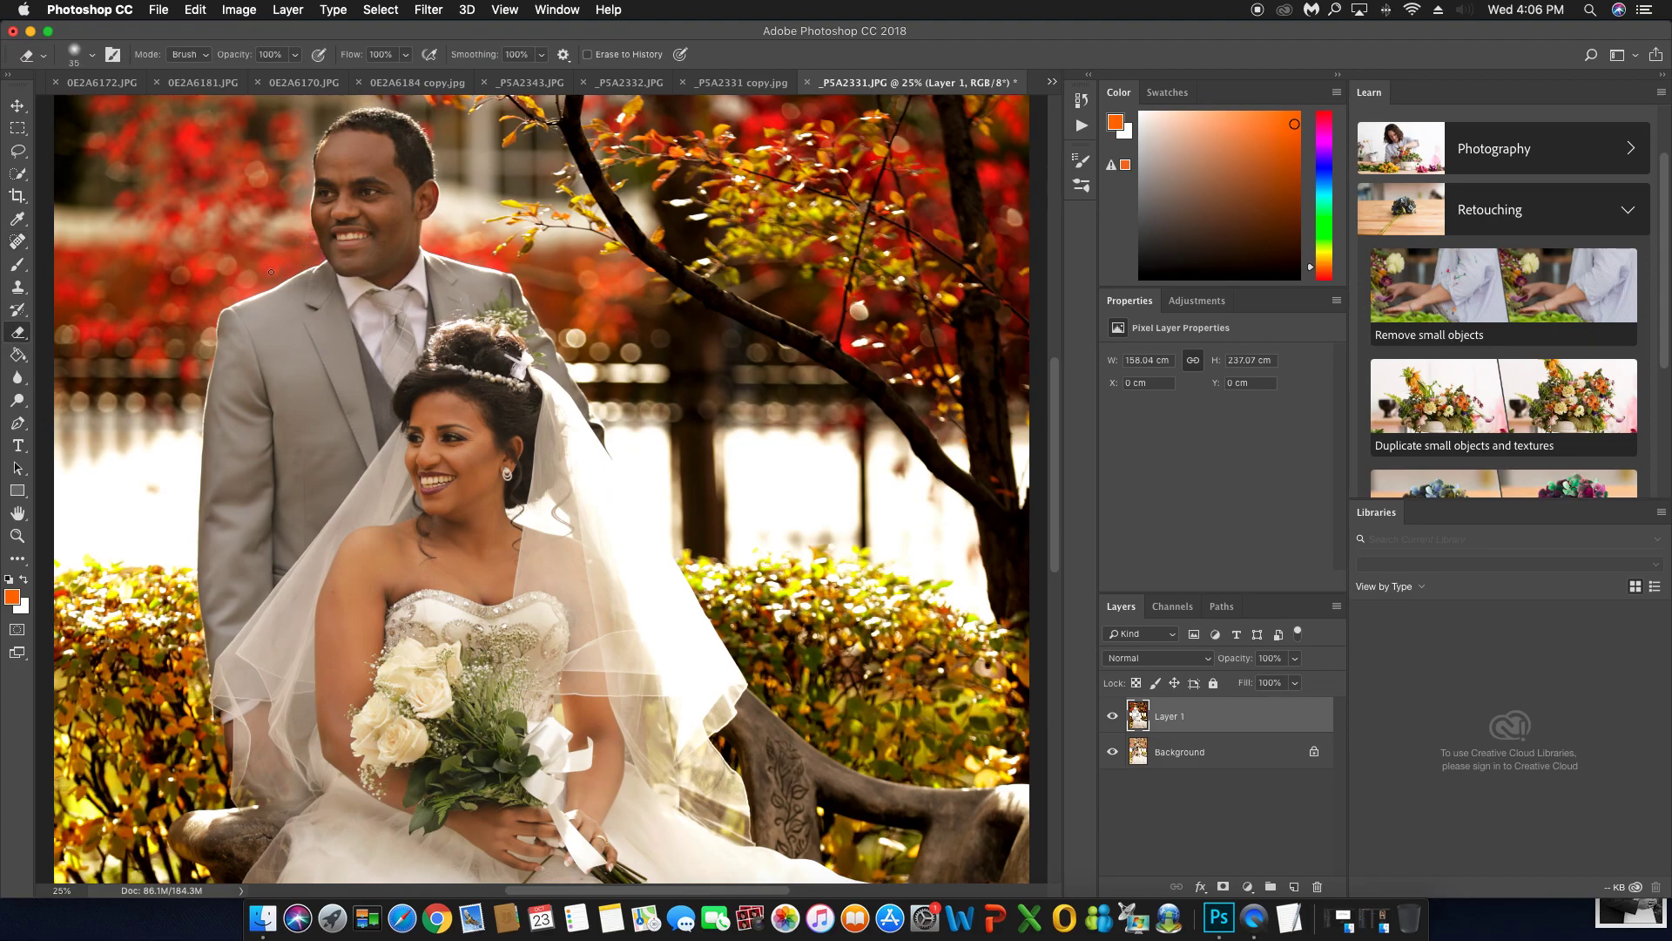
scroll(214, 268, "up", 3)
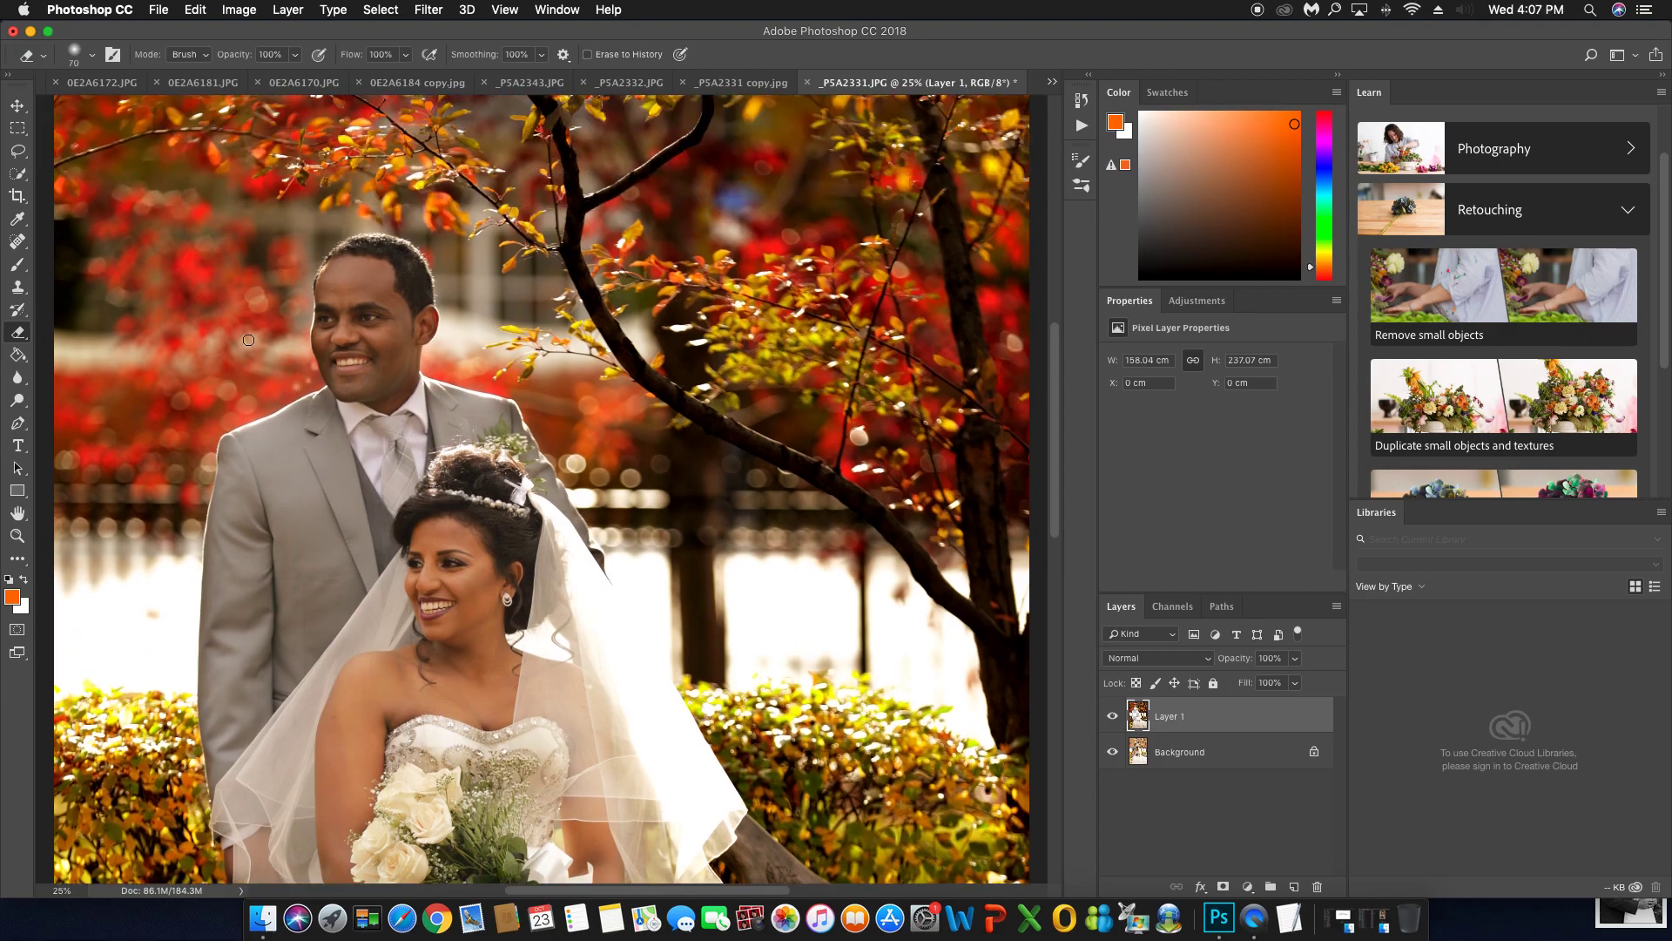
key("bracketright")
key("bracketright")
key("bracketright")
key("bracketright")
scroll(214, 381, "up", 1)
scroll(214, 381, "up", 1)
scroll(333, 384, "up", 1)
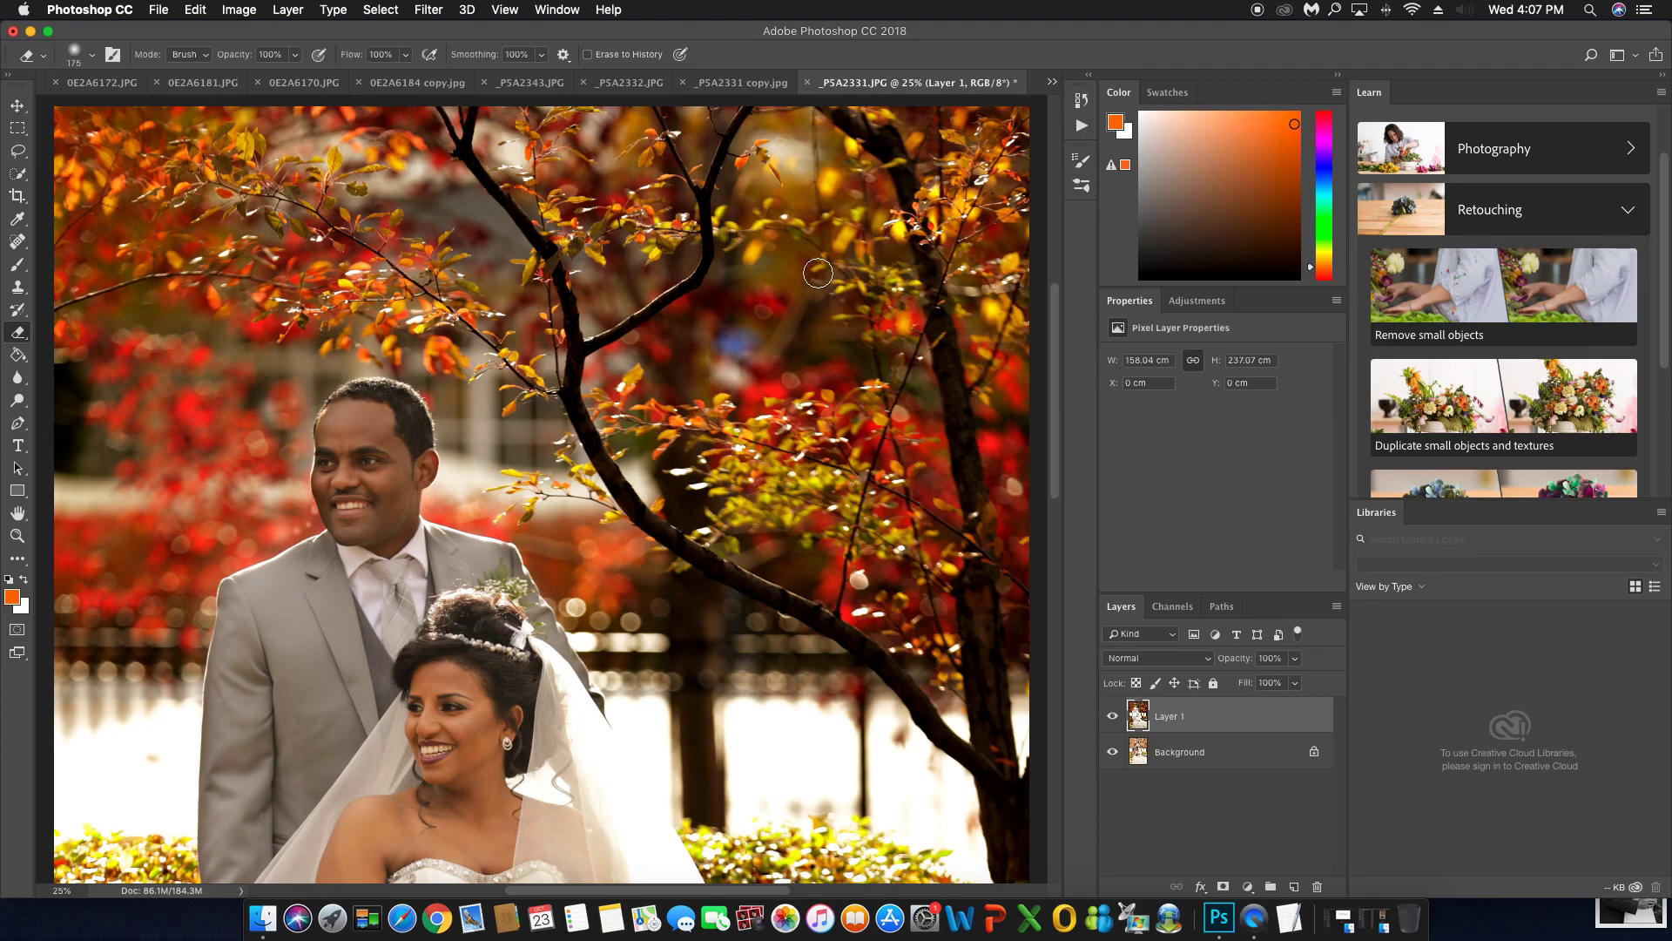
key("bracketright")
key("bracketright")
key("bracketright")
key("bracketright")
key("bracketright")
key("bracketright")
key("bracketright")
key("bracketright")
key("bracketright")
key("bracketright")
left_click(782, 175)
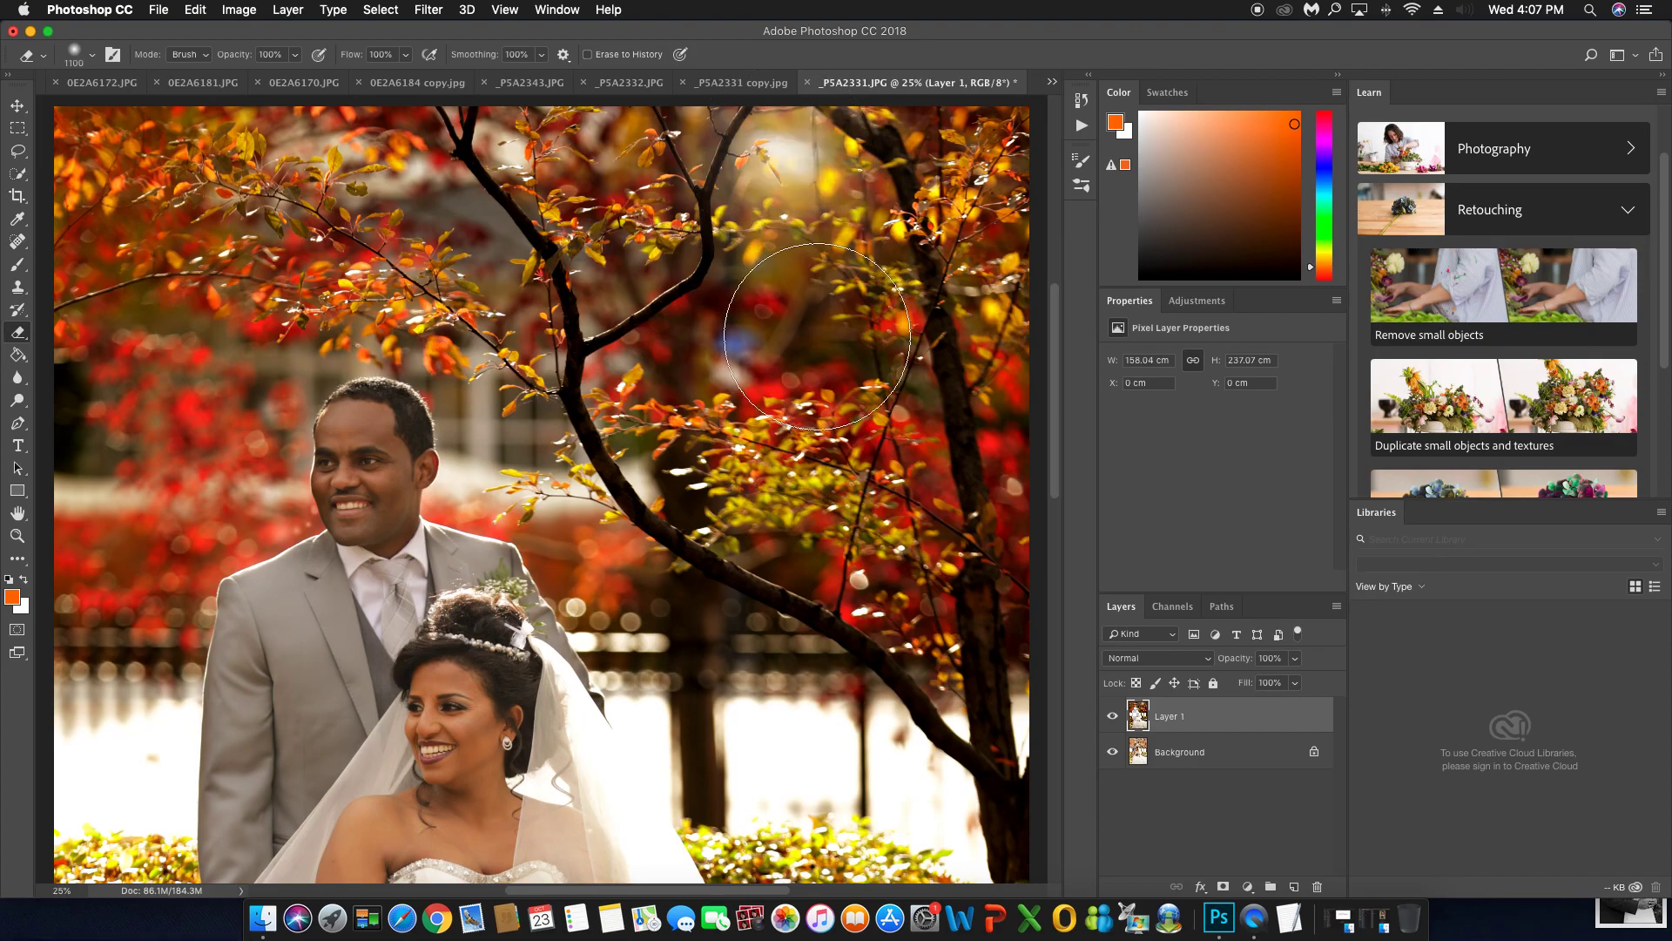
Enlarge the eraser to 2500 and erase more of the darkening along the photo's top edge
scroll(782, 174, "up", 4)
key("bracketright")
key("bracketright")
key("bracketright")
key("bracketright")
key("bracketright")
key("bracketright")
key("bracketright")
key("bracketright")
key("bracketright")
key("bracketright")
key("bracketright")
key("bracketright")
key("bracketright")
key("bracketright")
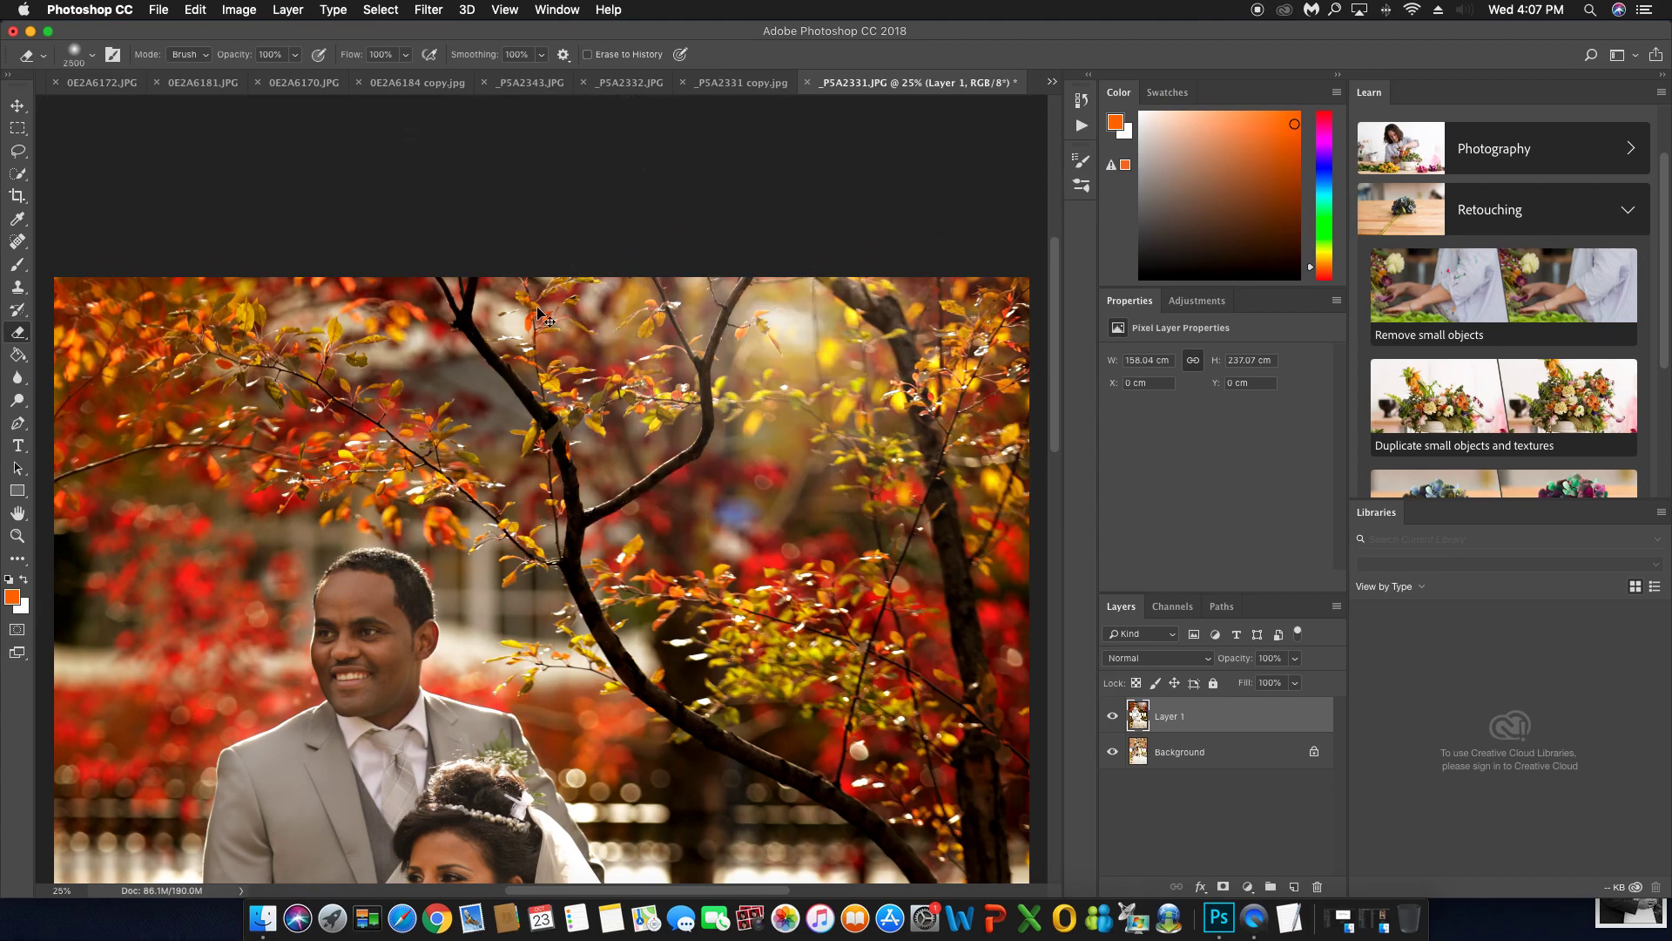
Apply a Vibrance adjustment of +37 to Layer 1 and return to the Eraser tool
key("super+minus")
key("super+minus")
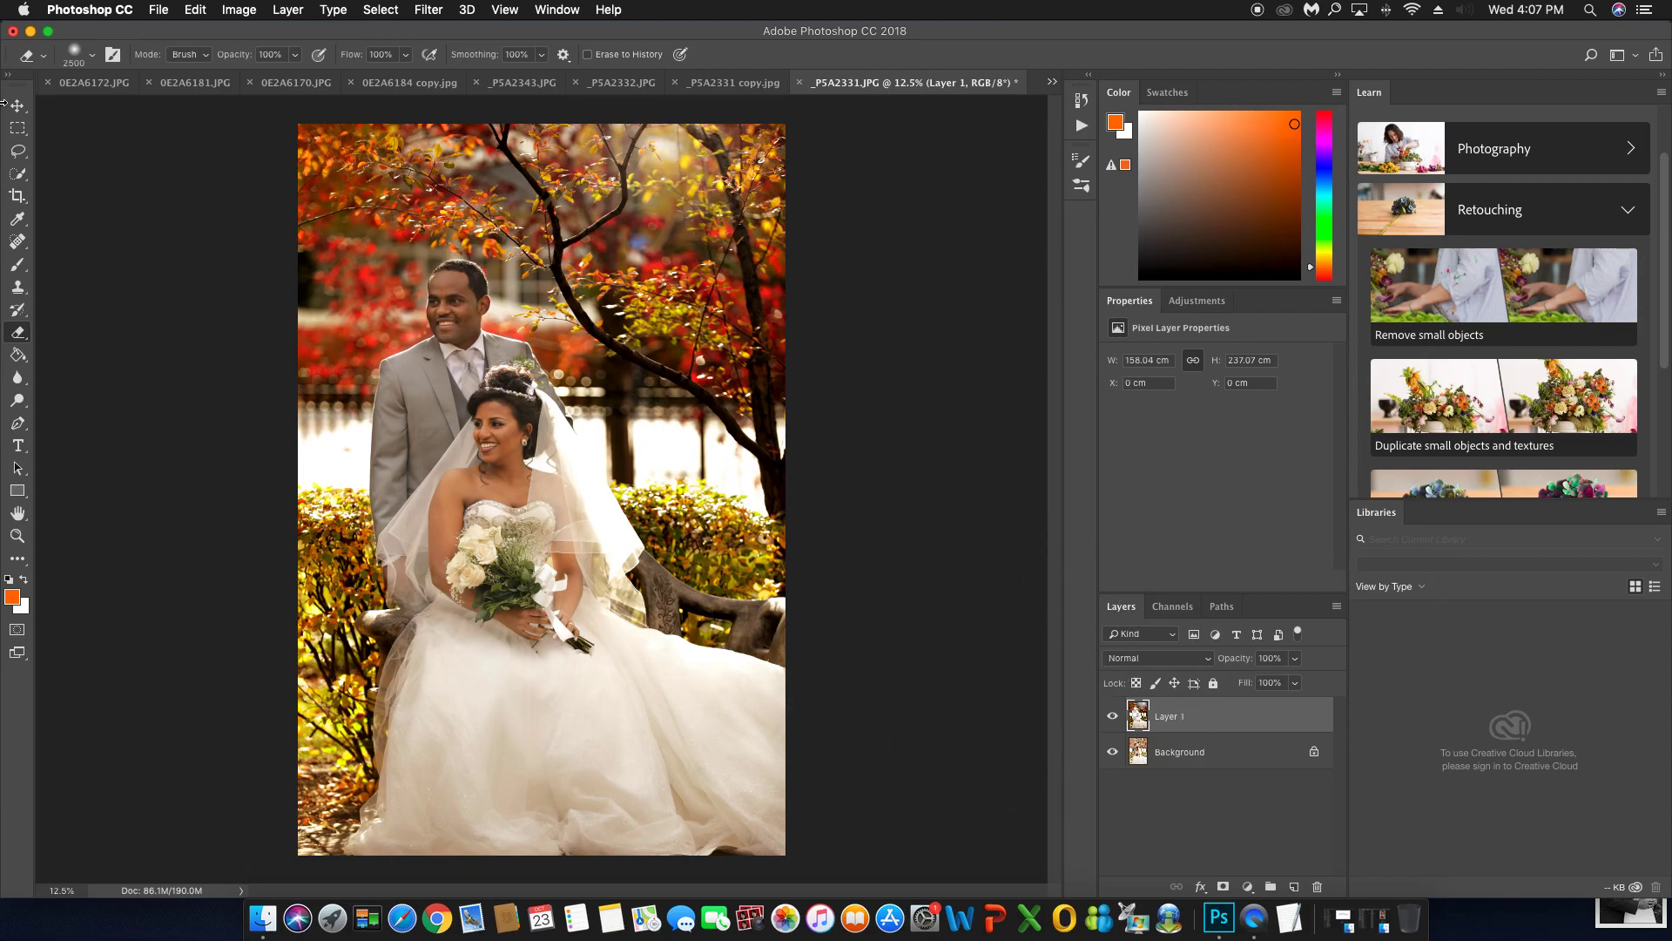
left_click(233, 10)
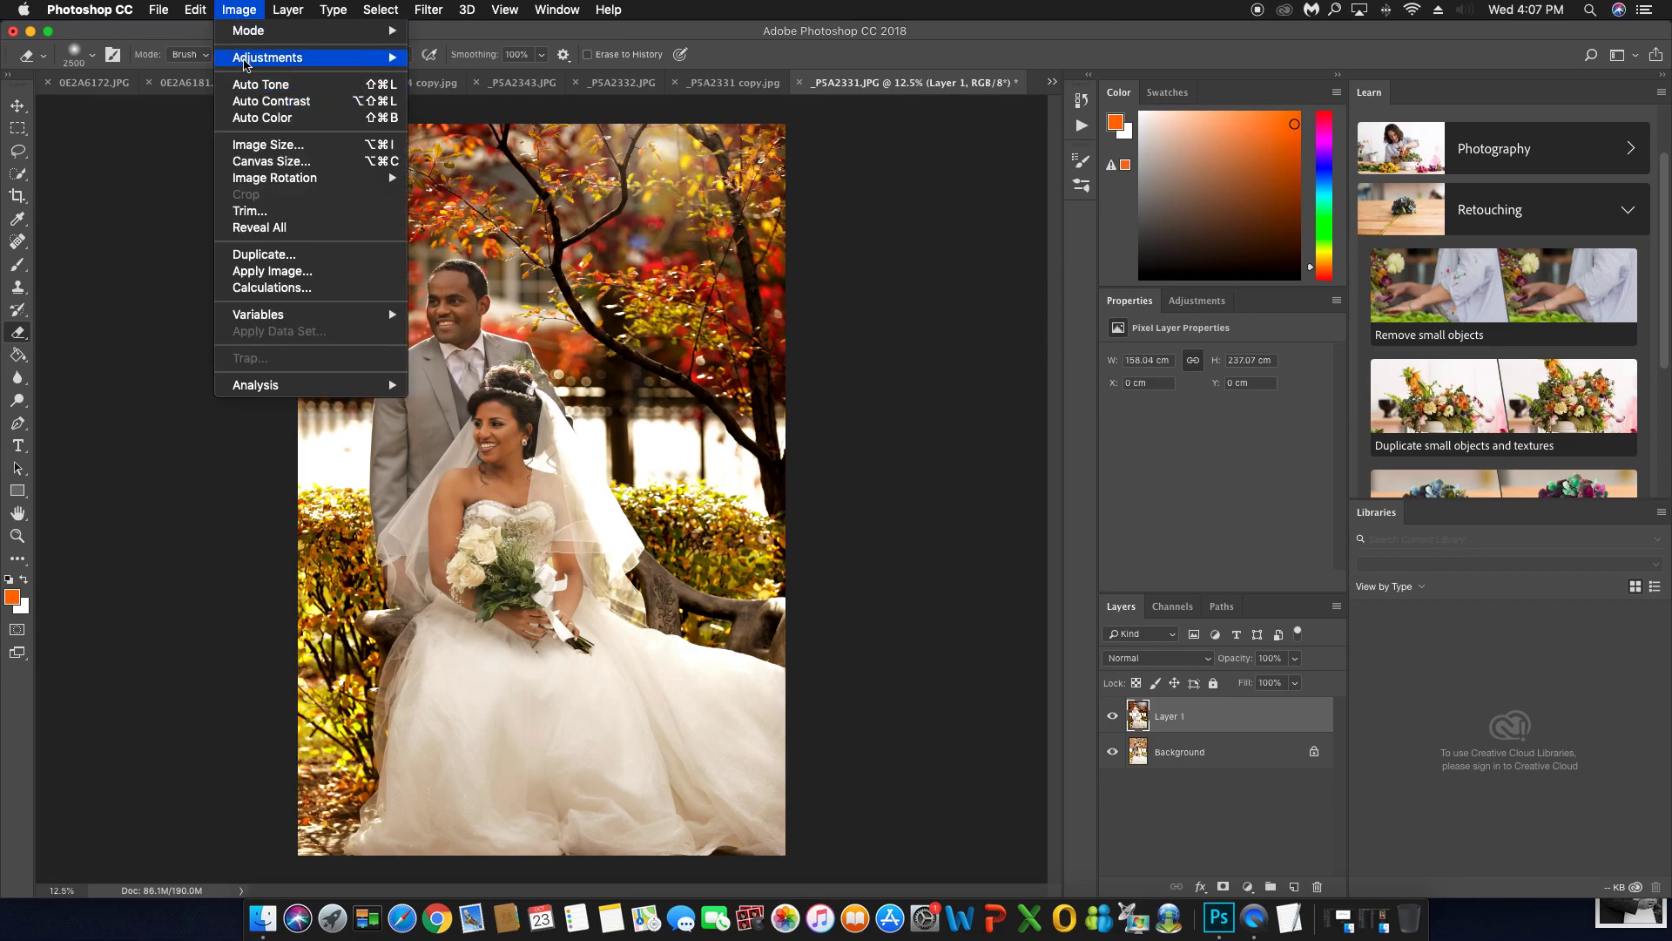
mouse_move(305, 57)
left_click(455, 134)
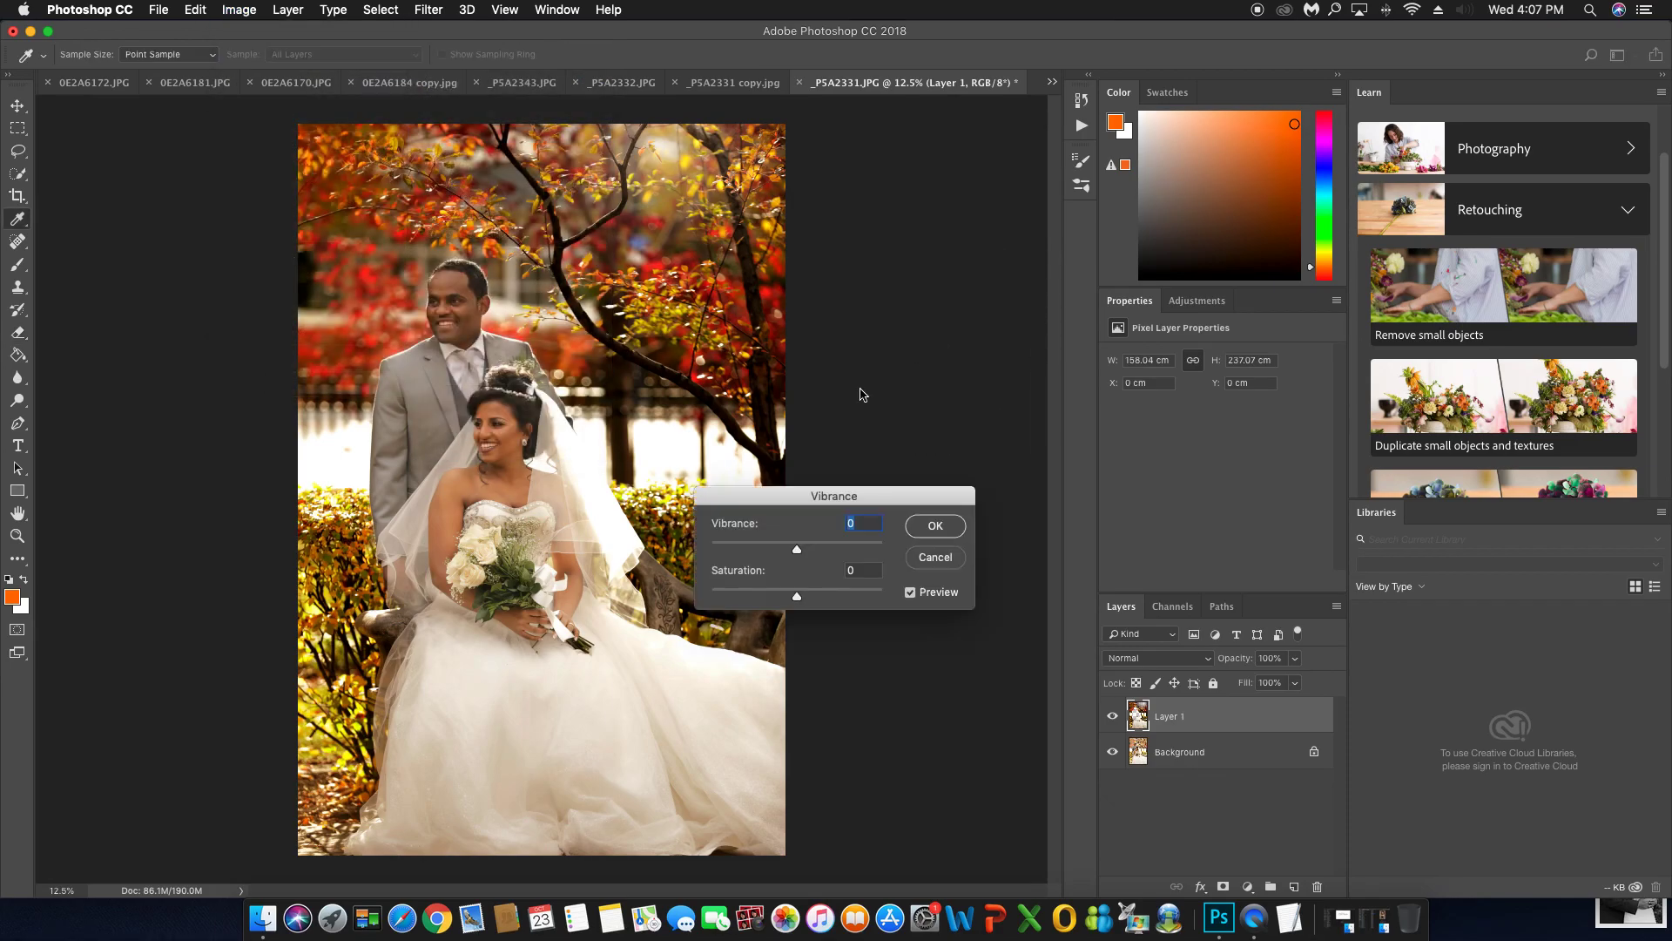
left_click_drag(797, 551, 832, 564)
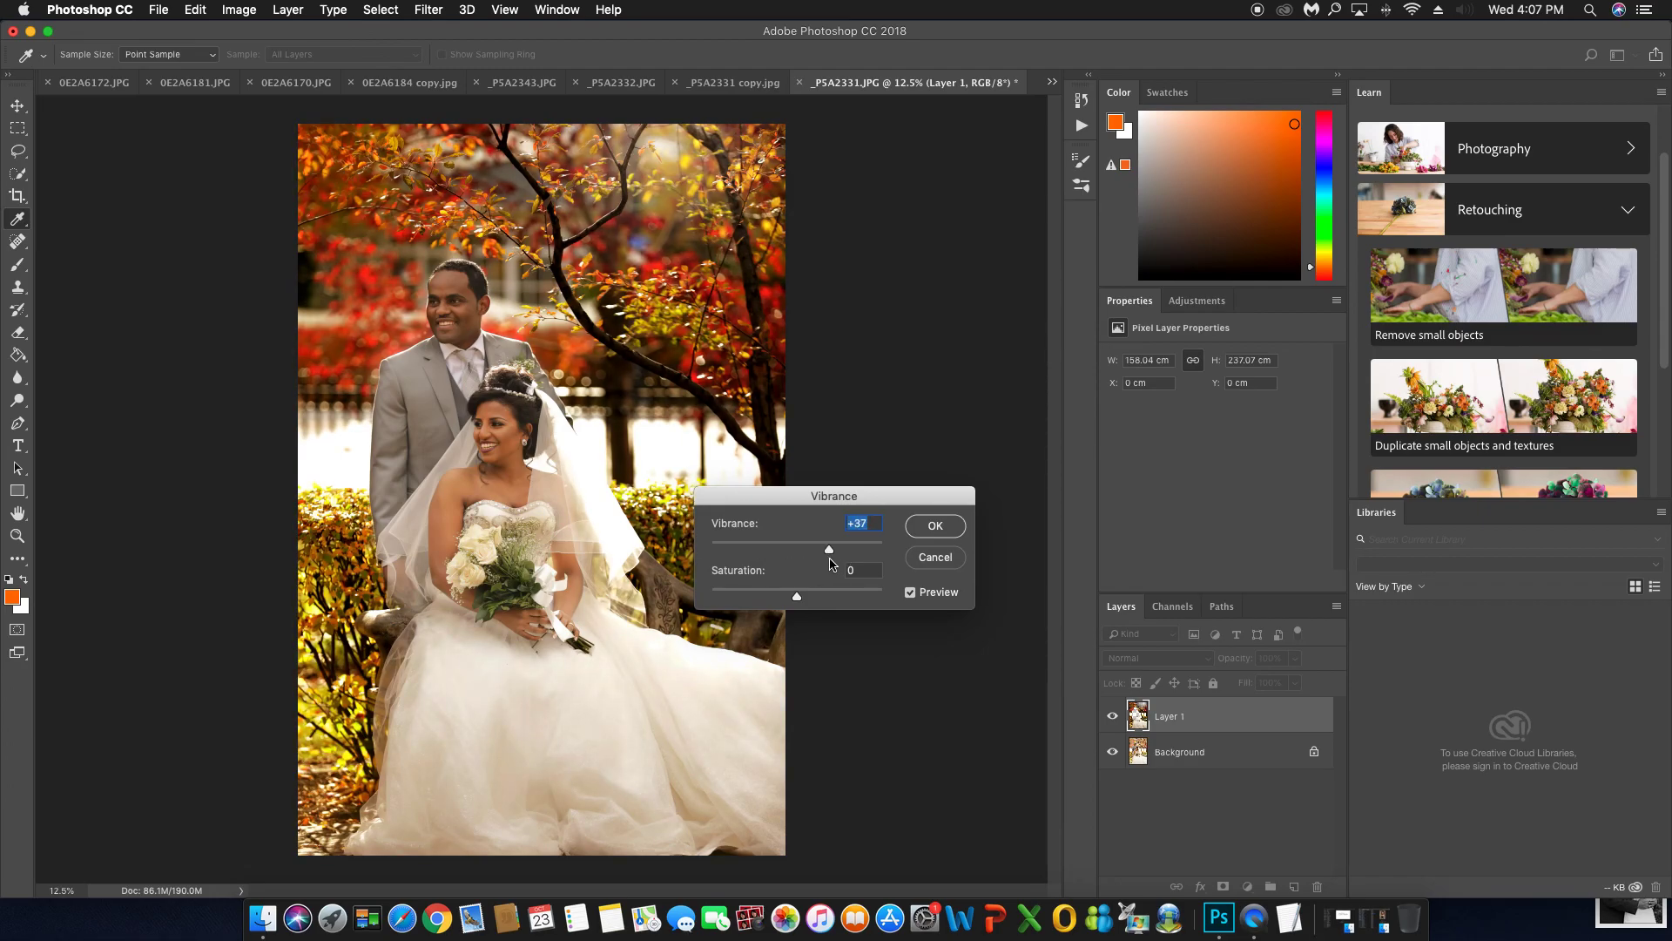
left_click(935, 525)
key("e")
Use Liquify on the Background layer to slim the outer edge of the bride's upper arm with a size 400 brush
left_click(1195, 751)
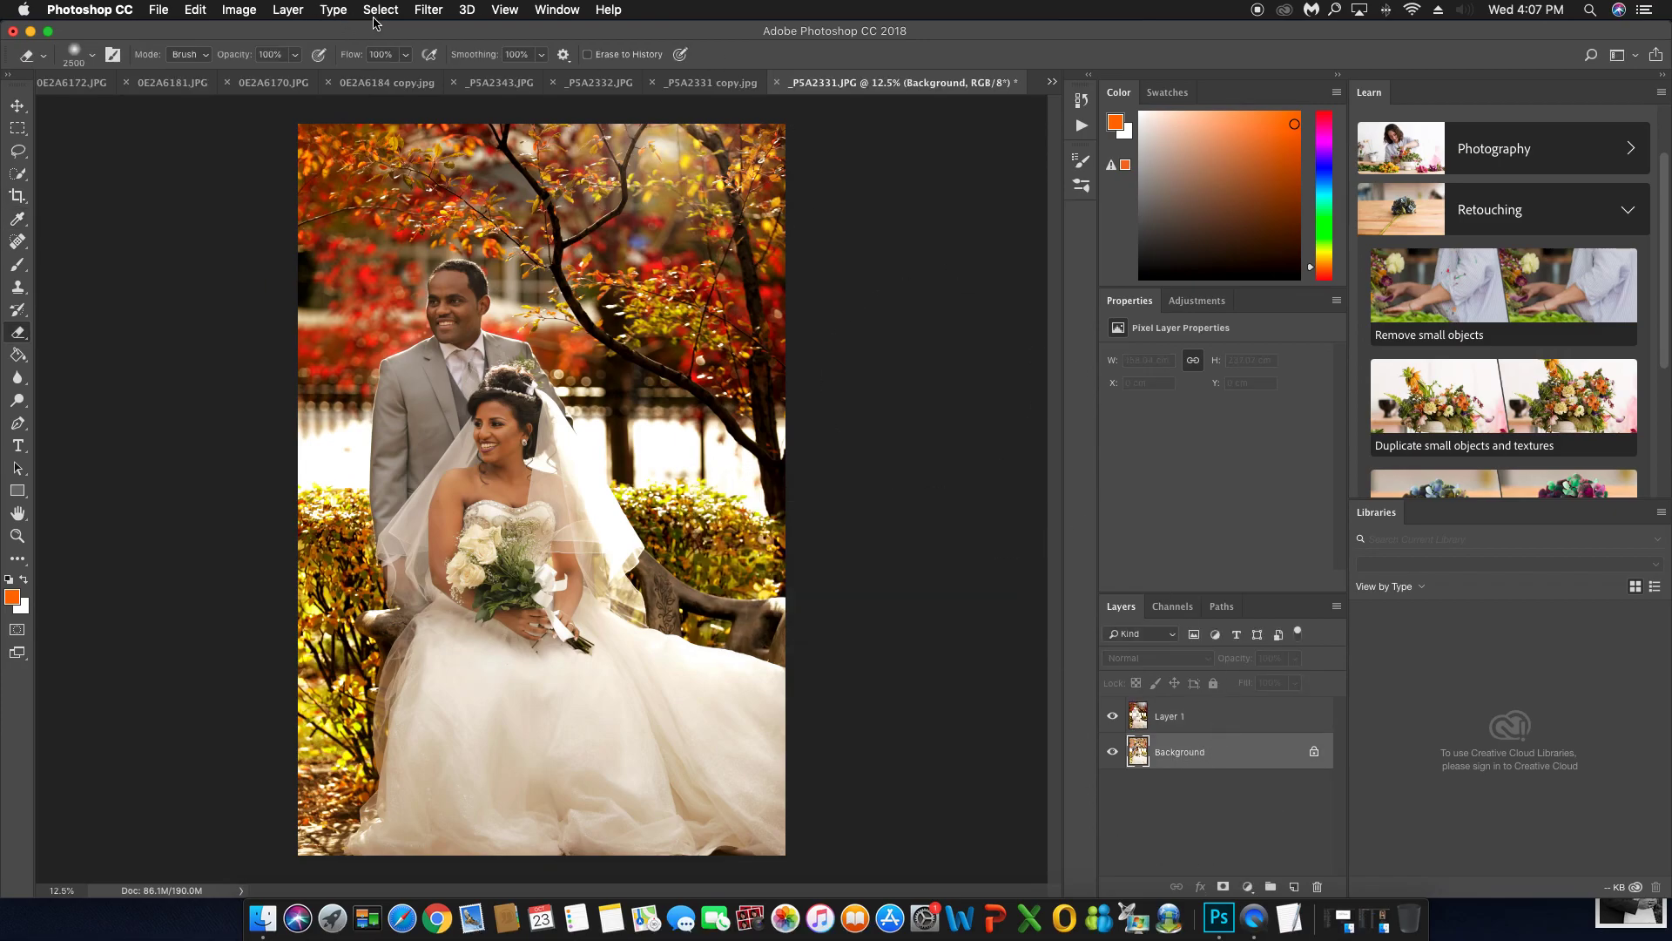
left_click(436, 16)
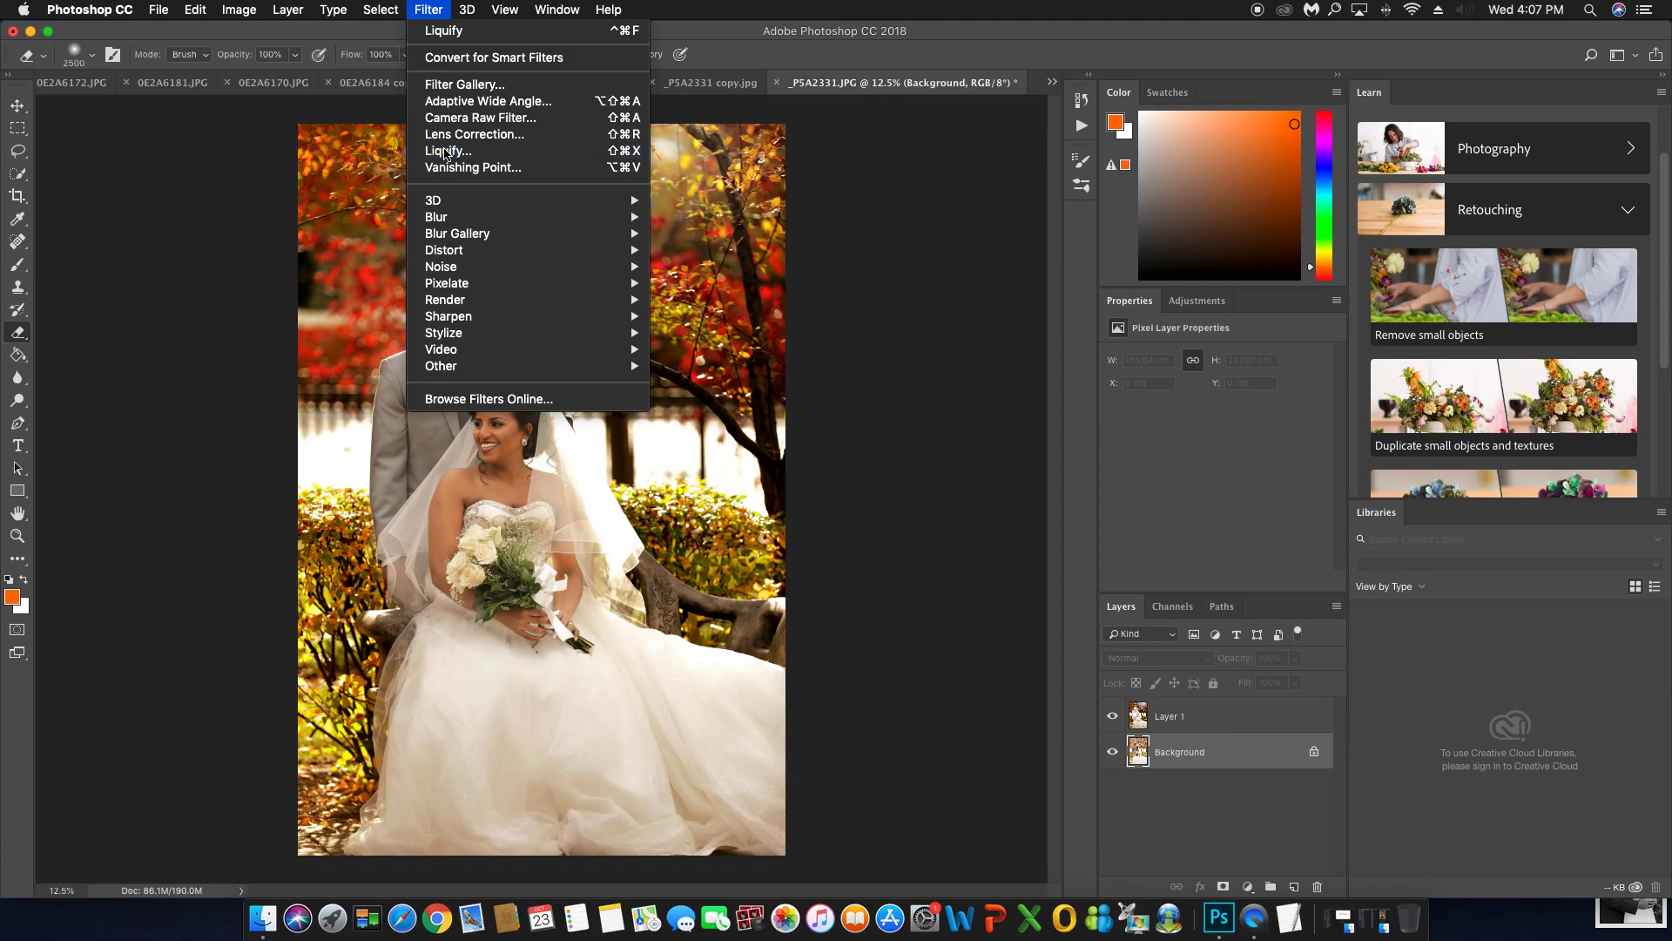
left_click(693, 365)
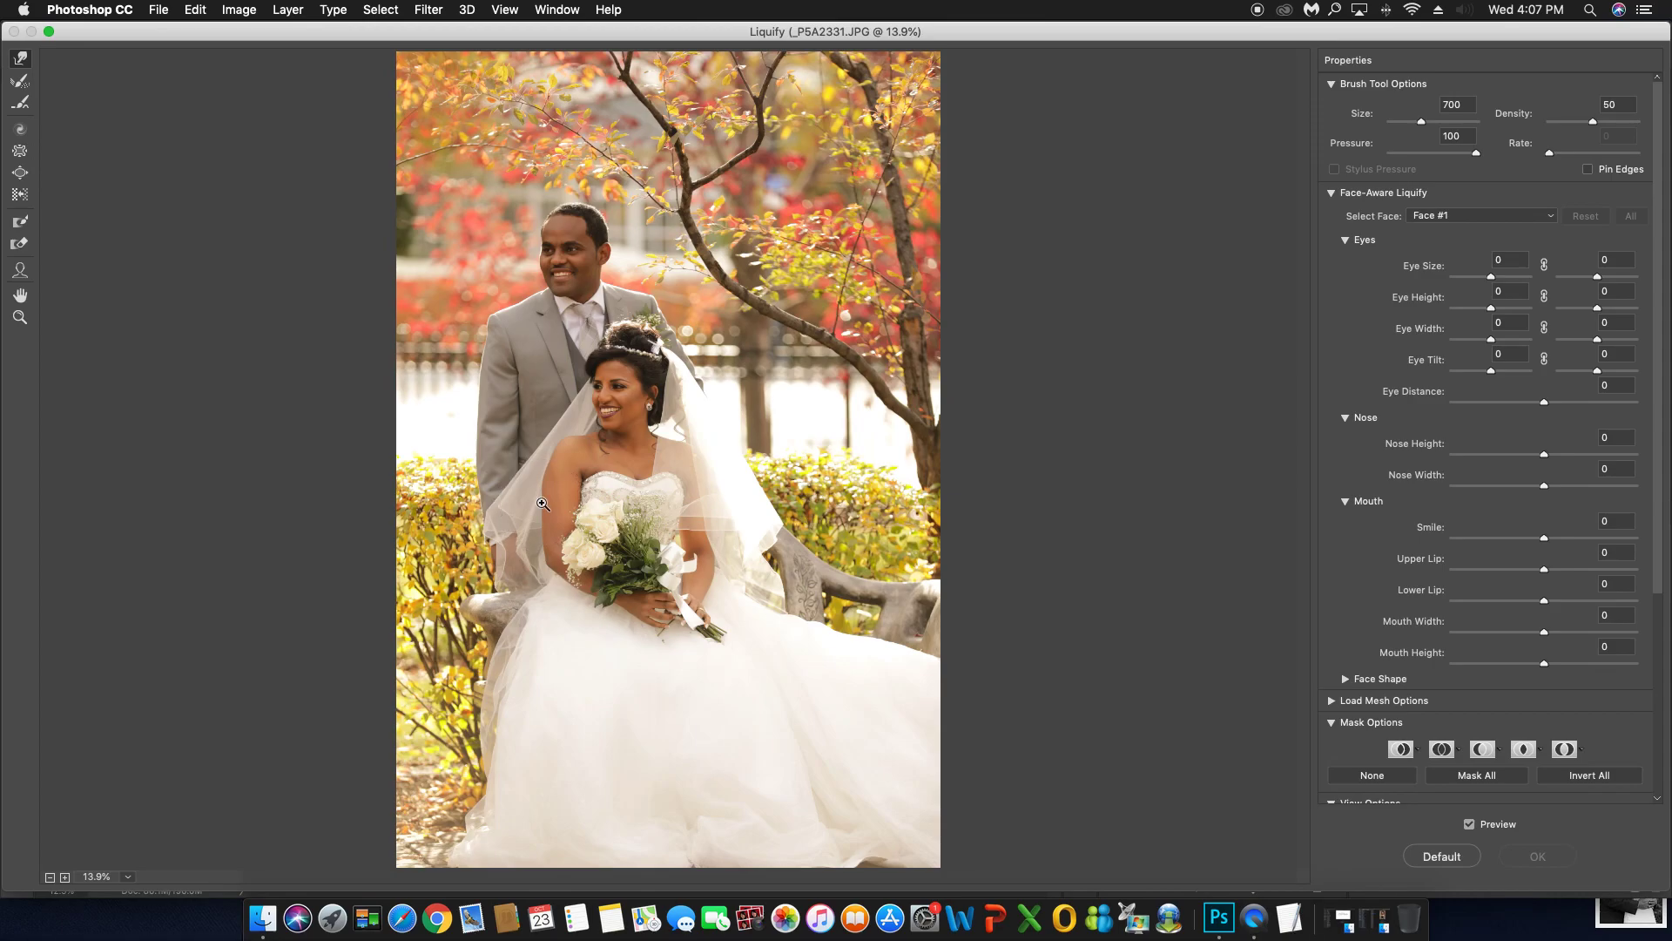
left_click(541, 504, "super")
left_click(548, 502, "super")
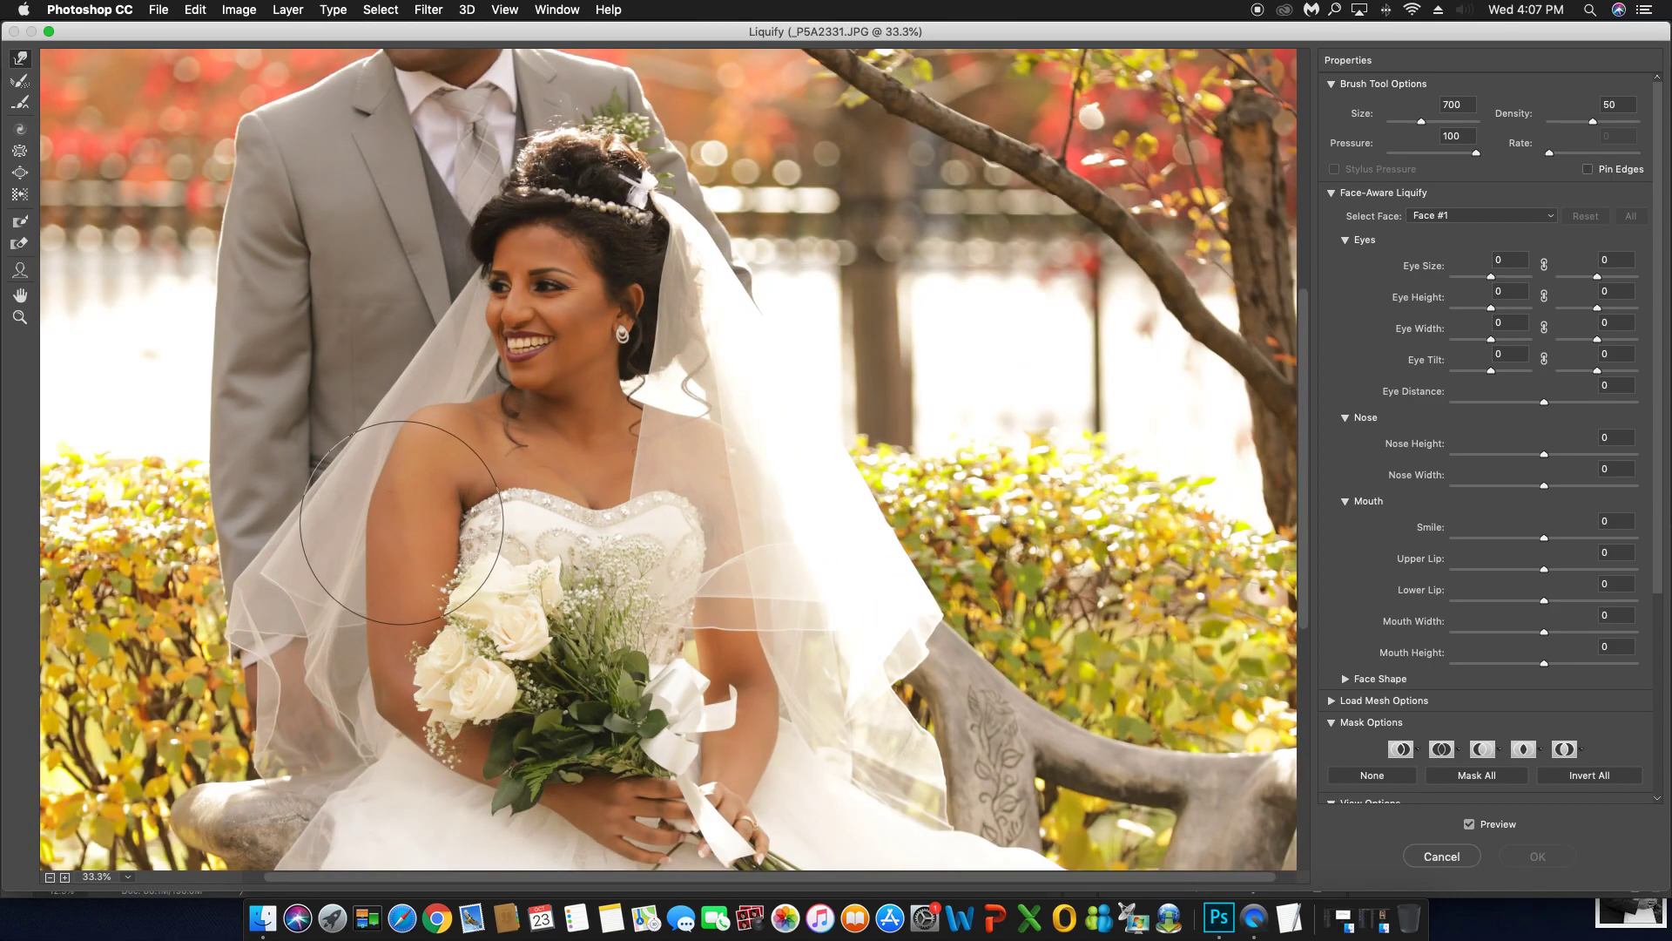
key("bracketleft")
key("bracketleft")
key("bracketleft")
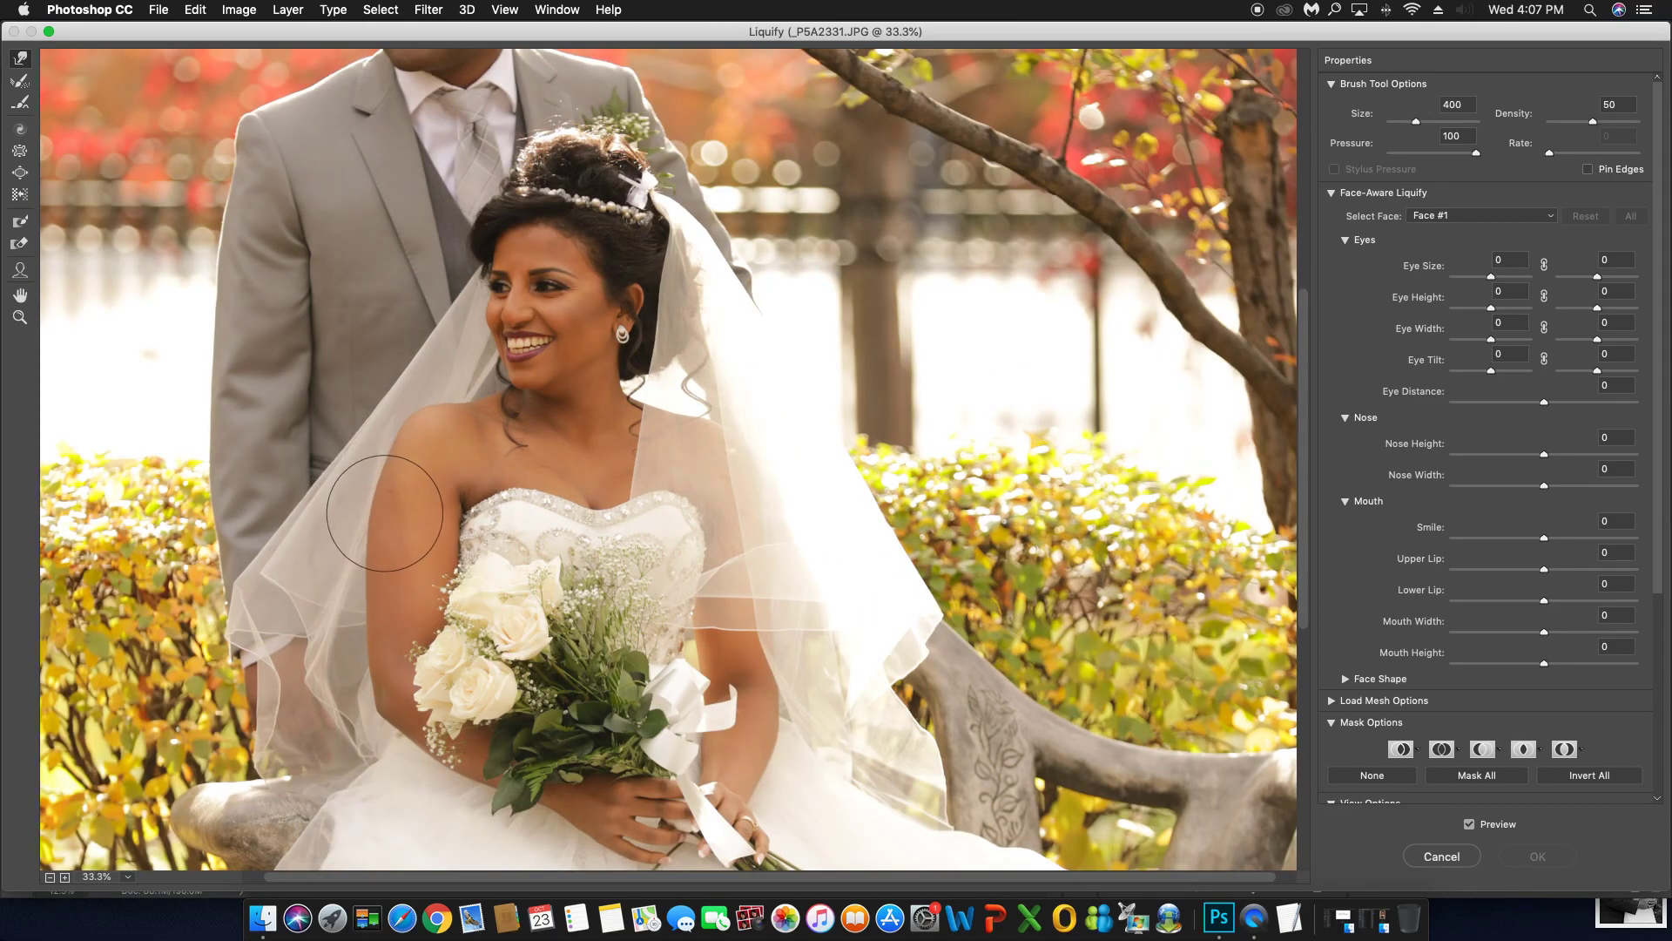
mouse_move(384, 513)
left_mouse_down()
mouse_move(382, 497)
mouse_move(372, 542)
left_mouse_up()
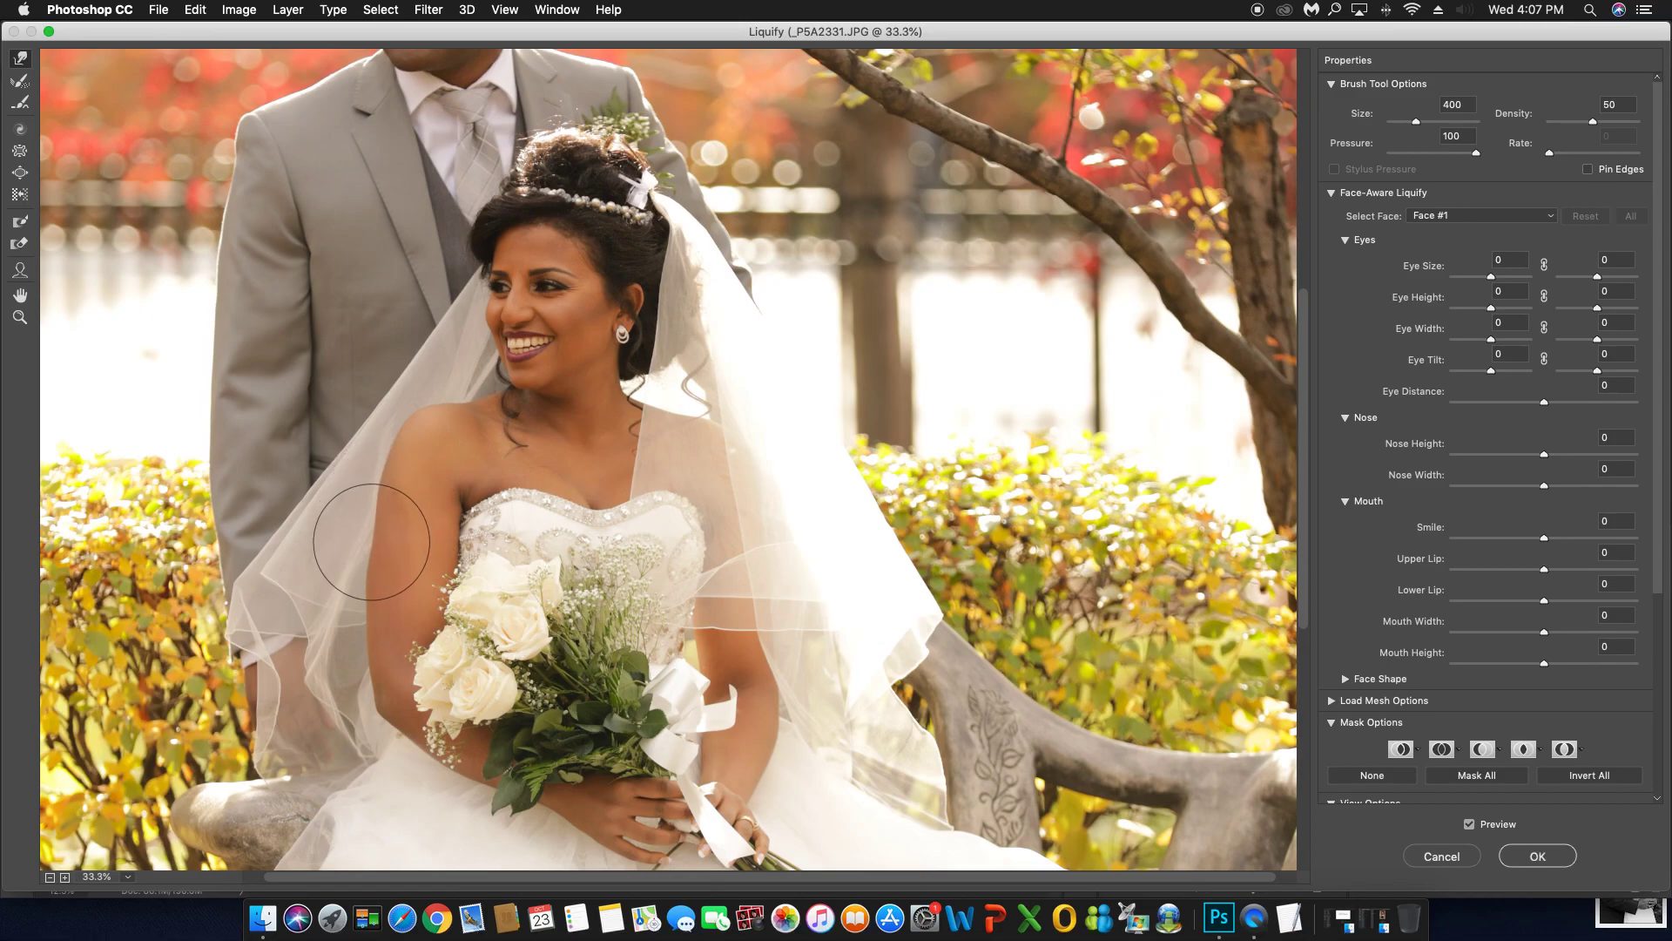
key("bracketleft")
key("bracketleft")
key("bracketleft")
left_click(1535, 858)
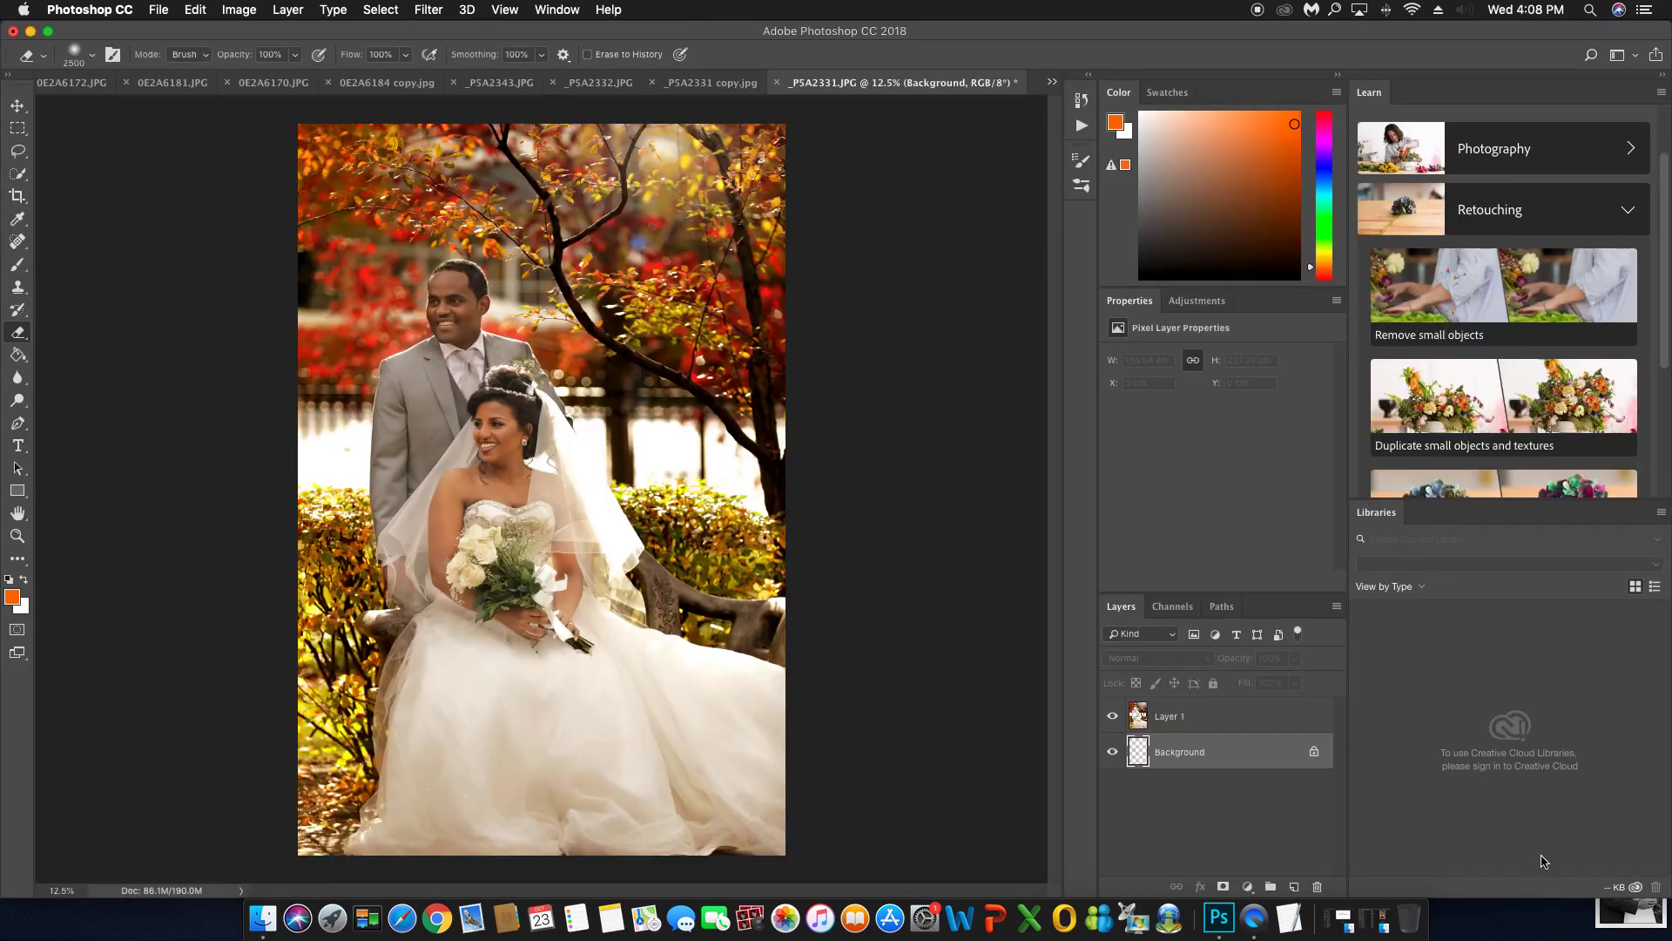
Reduce the eraser size to 800 and make Layer 1 the active layer
key("bracketleft")
key("bracketleft")
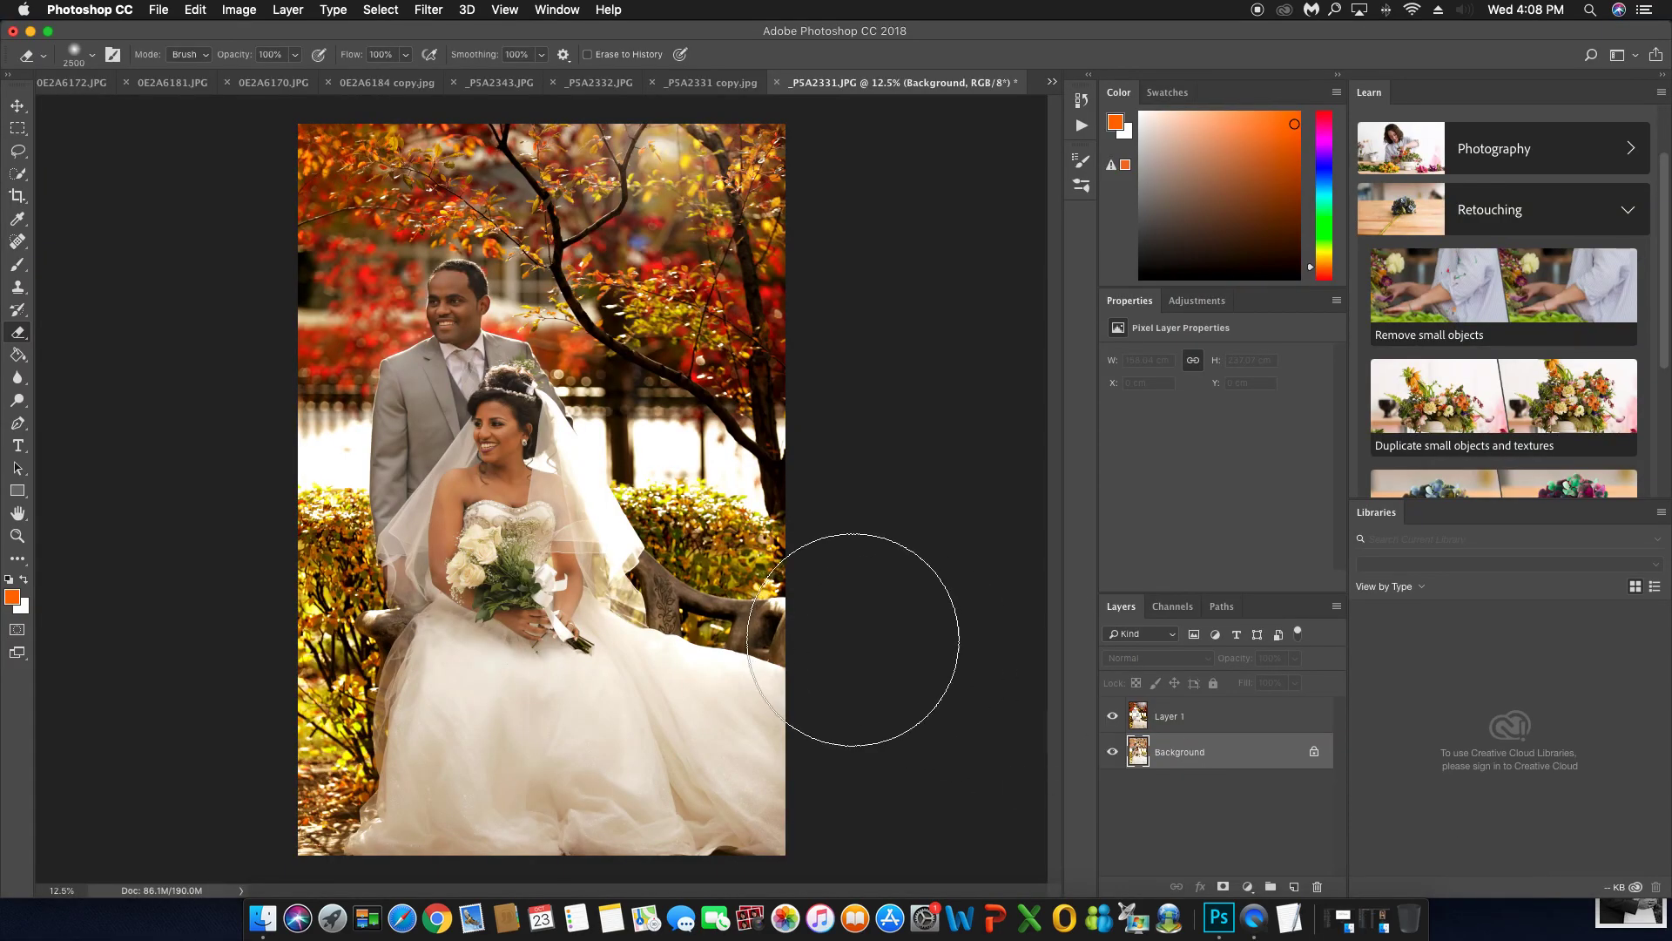
key("bracketleft")
key("bracketleft")
key("bracketleft")
key("bracketleft")
key("bracketleft")
key("bracketleft")
key("bracketleft")
key("bracketleft")
key("bracketleft")
key("bracketleft")
key("bracketleft")
key("bracketleft")
key("bracketleft")
key("bracketleft")
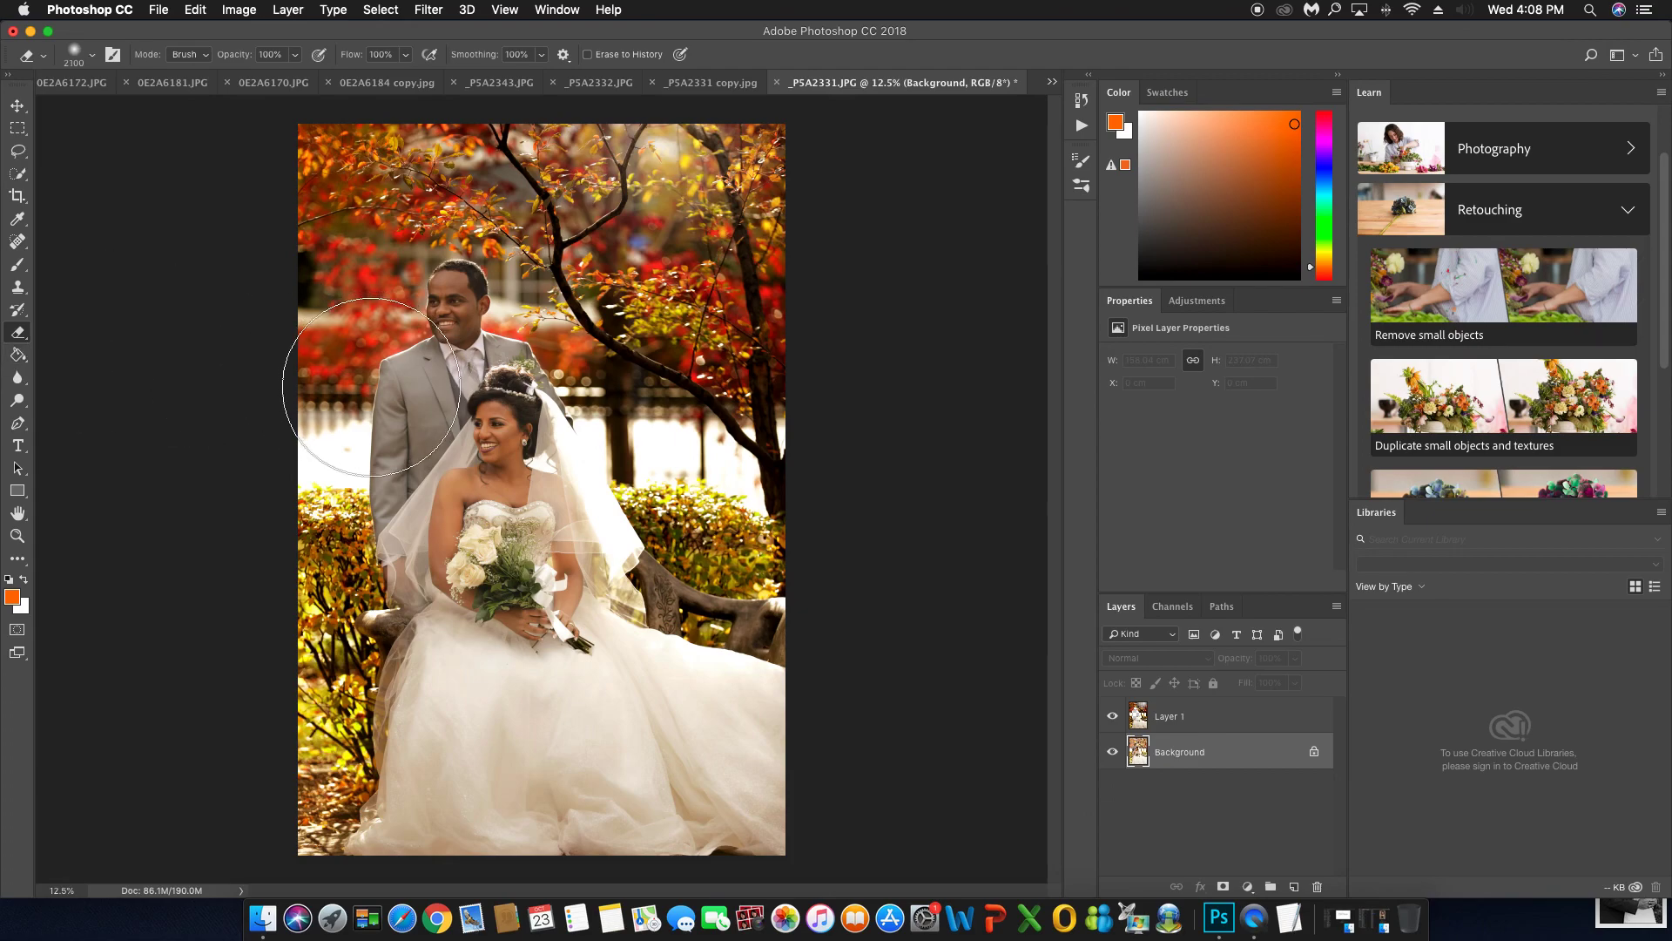
key("bracketleft")
key("alt+bracketright")
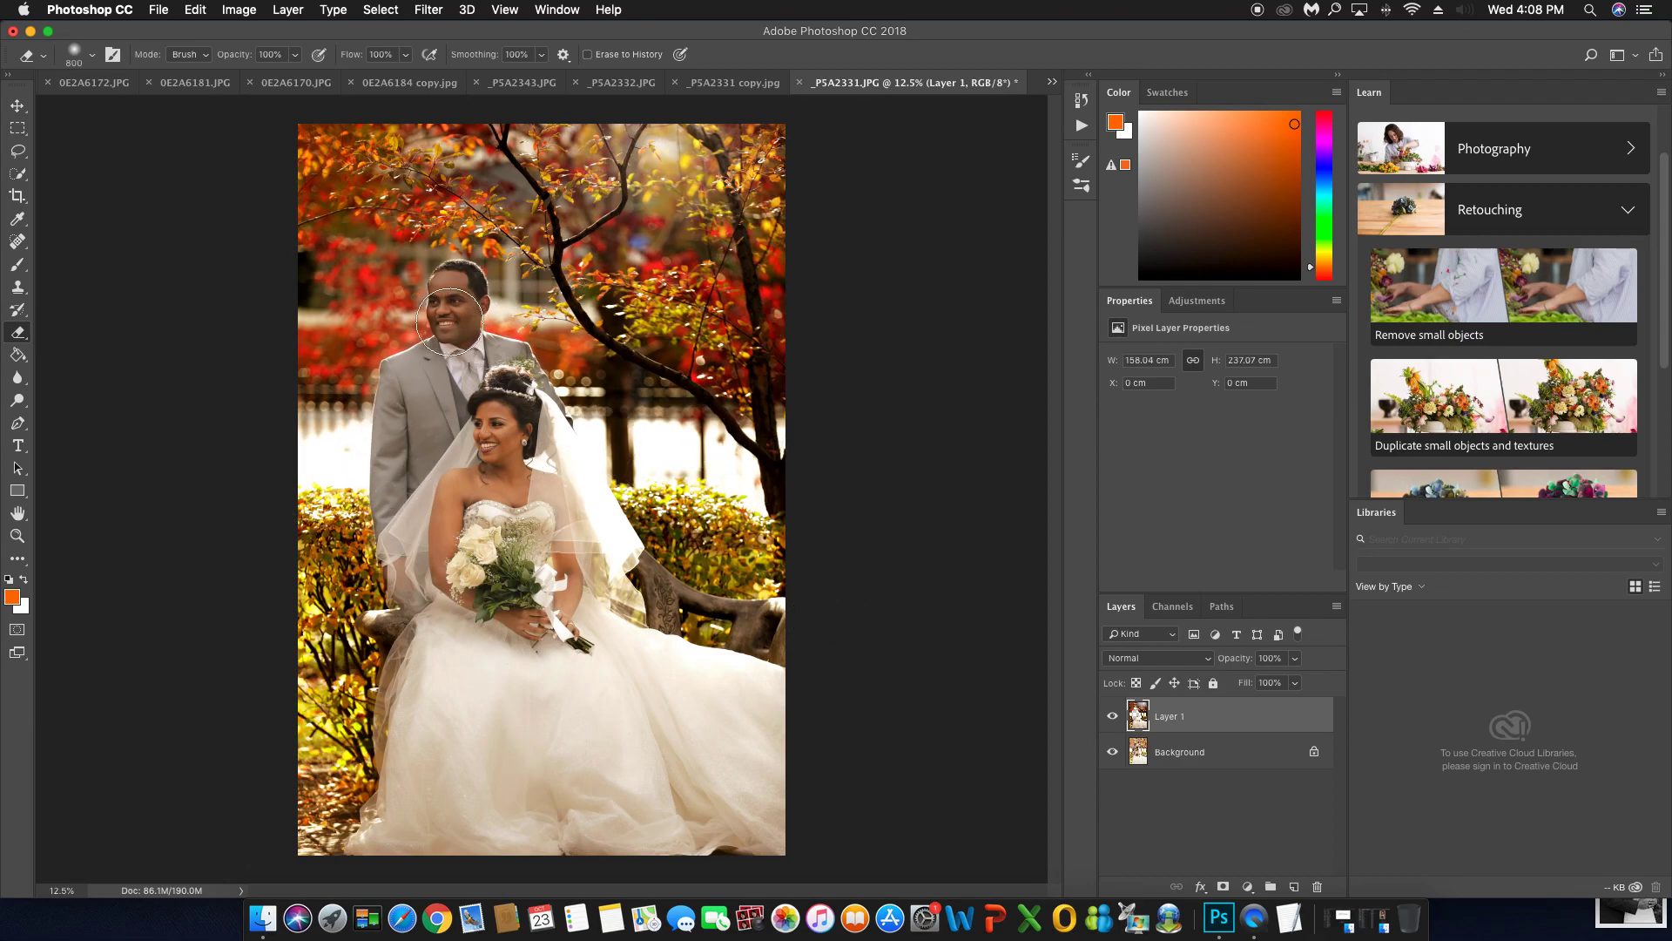
Toggle Layer 1's visibility repeatedly to compare the enriched photo with the original
left_click(1112, 716)
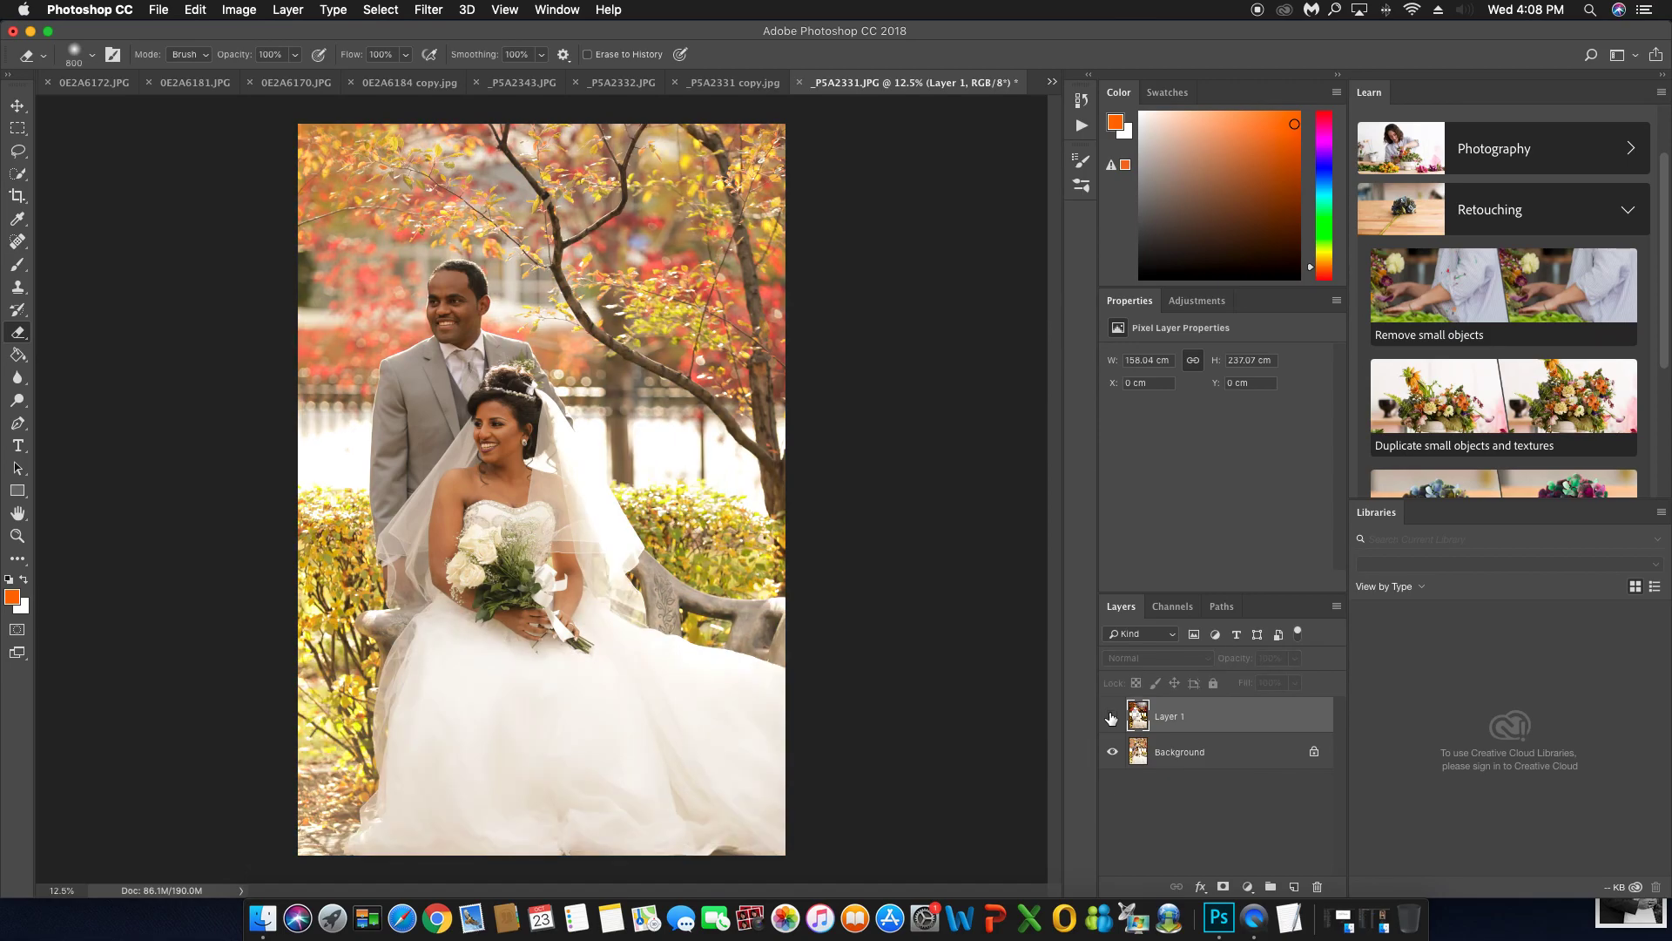
left_click(1112, 716)
left_click(1111, 716)
left_click(1112, 717)
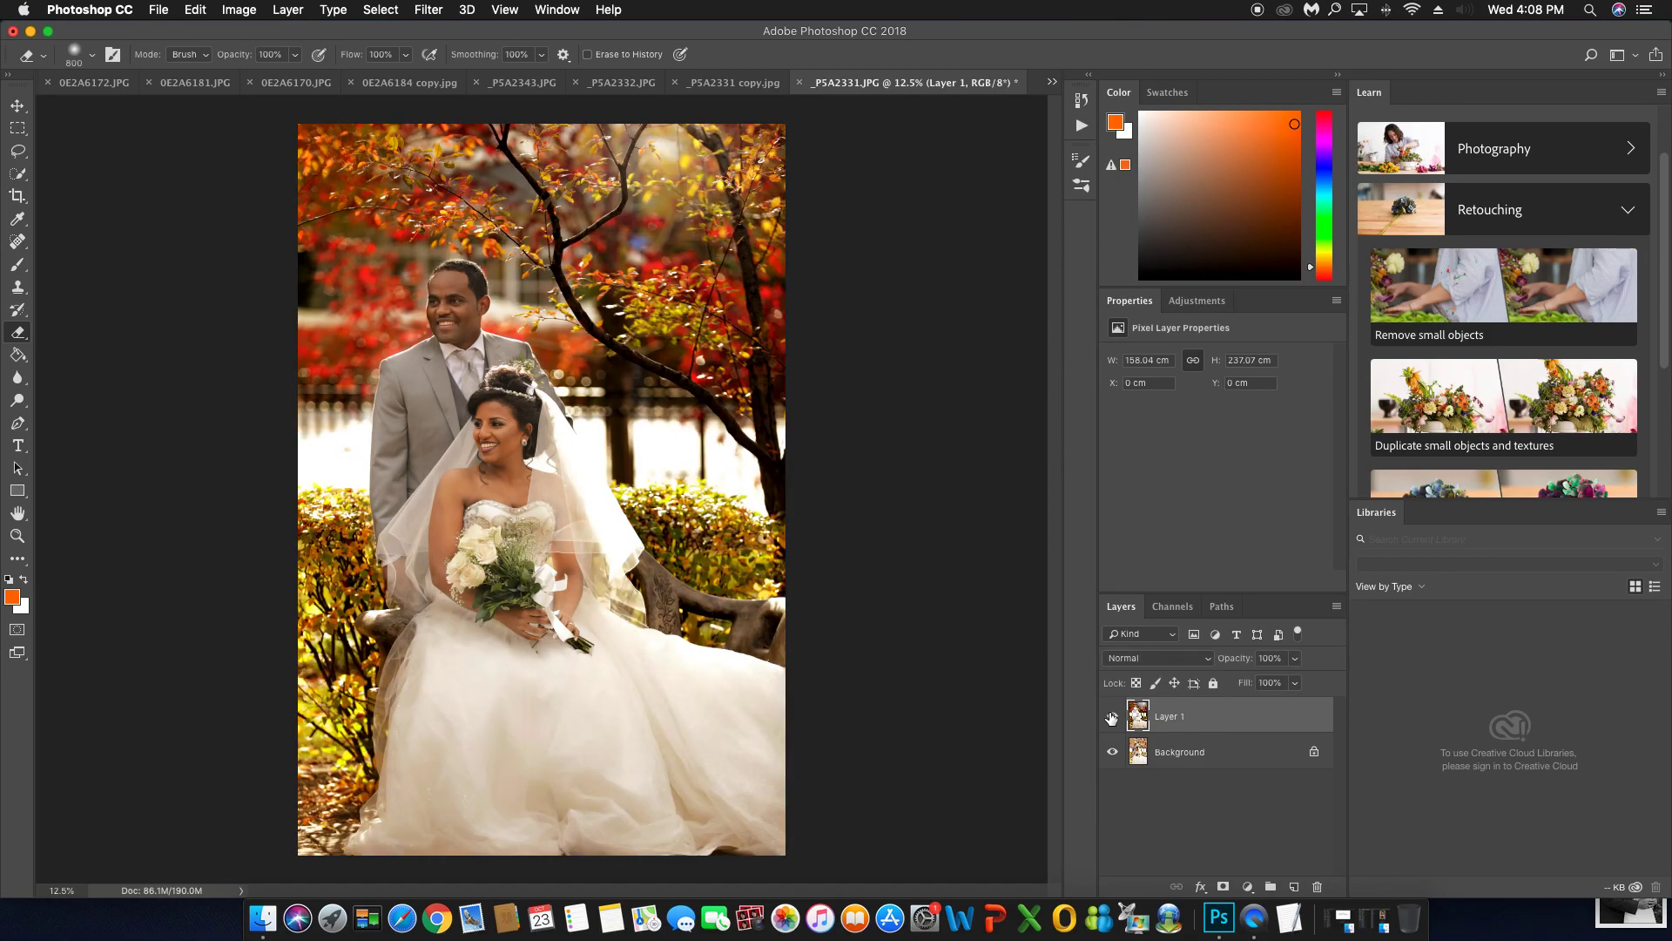
left_click(1111, 717)
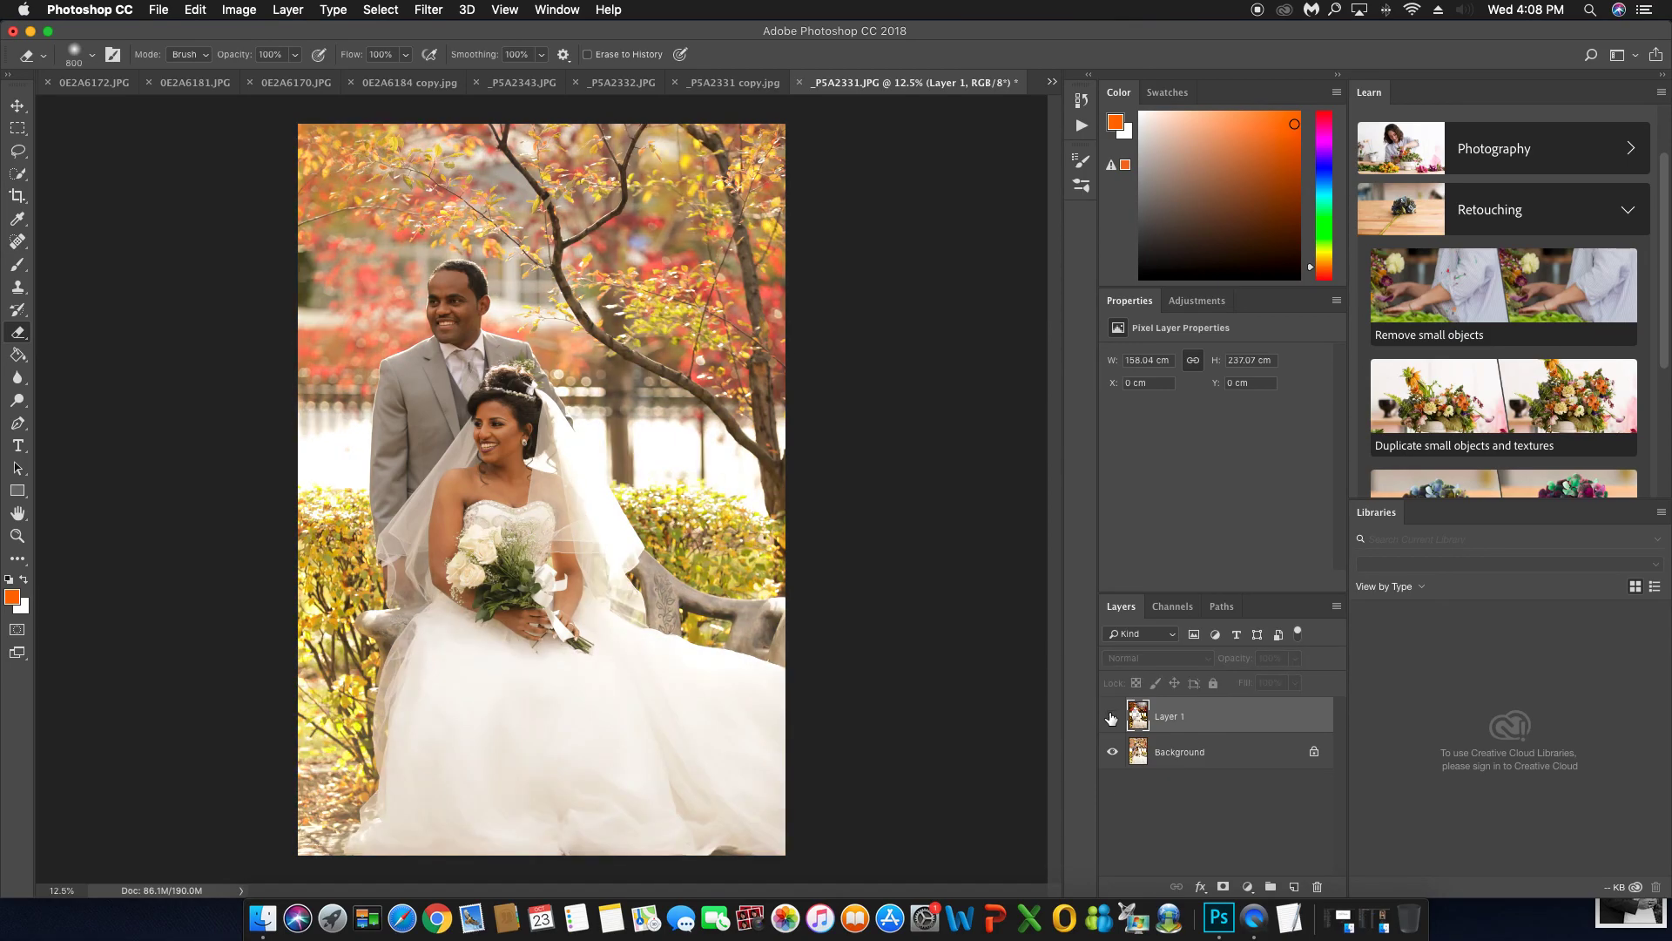
left_click(1111, 717)
left_click(1112, 716)
left_click(1112, 717)
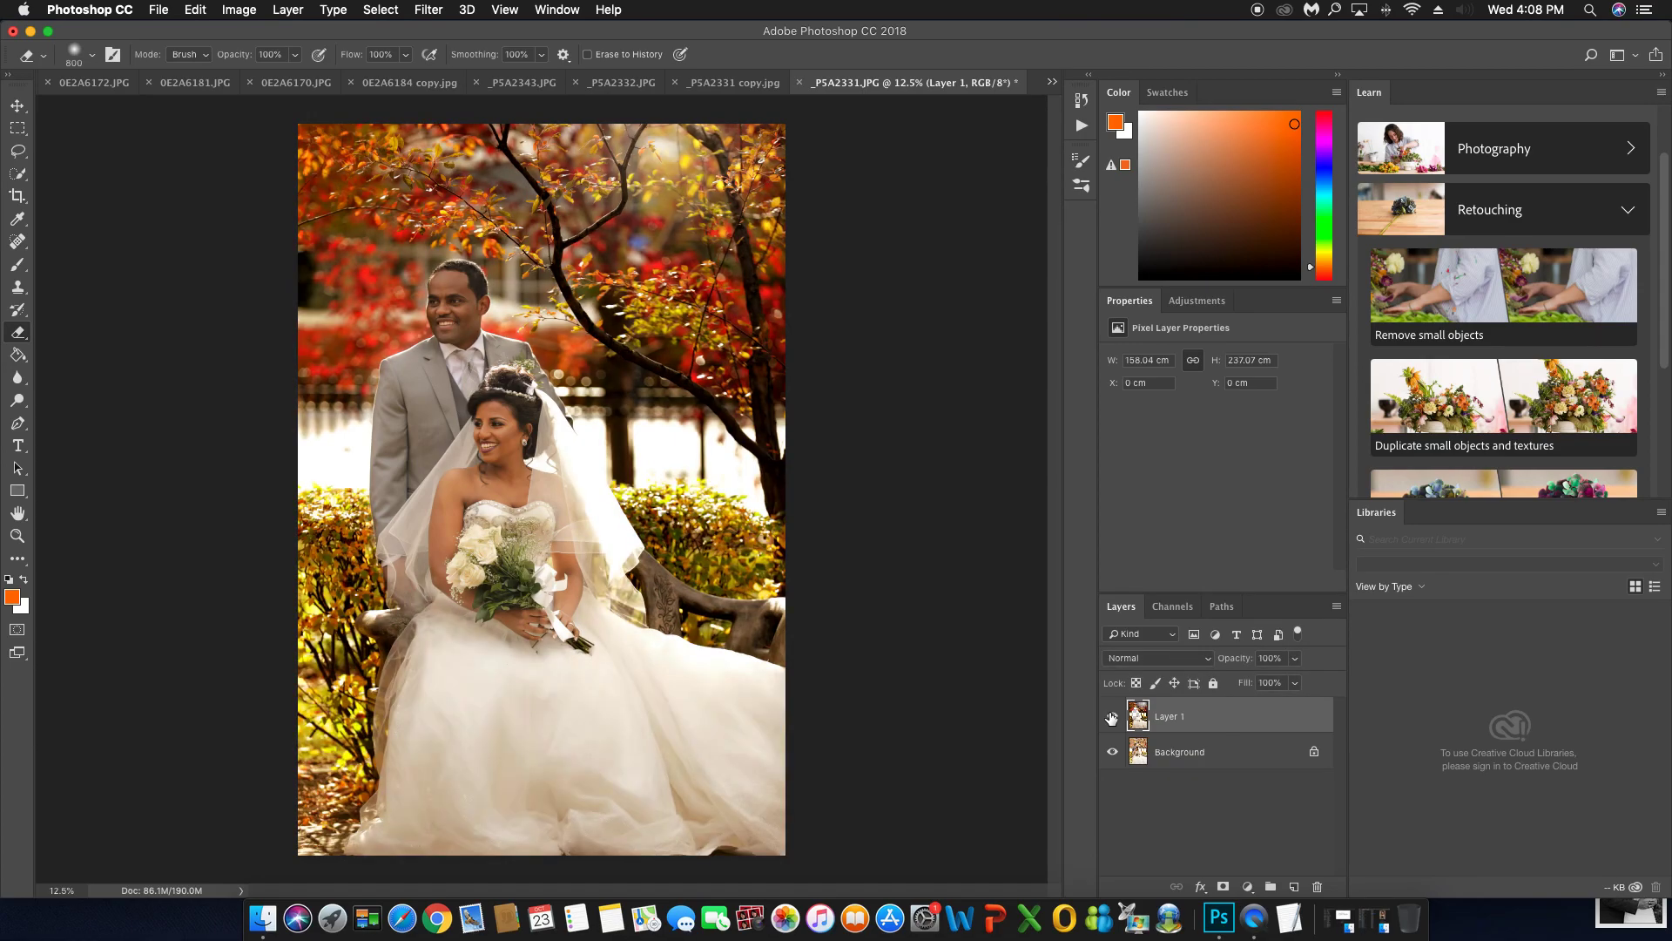
left_click(1112, 717)
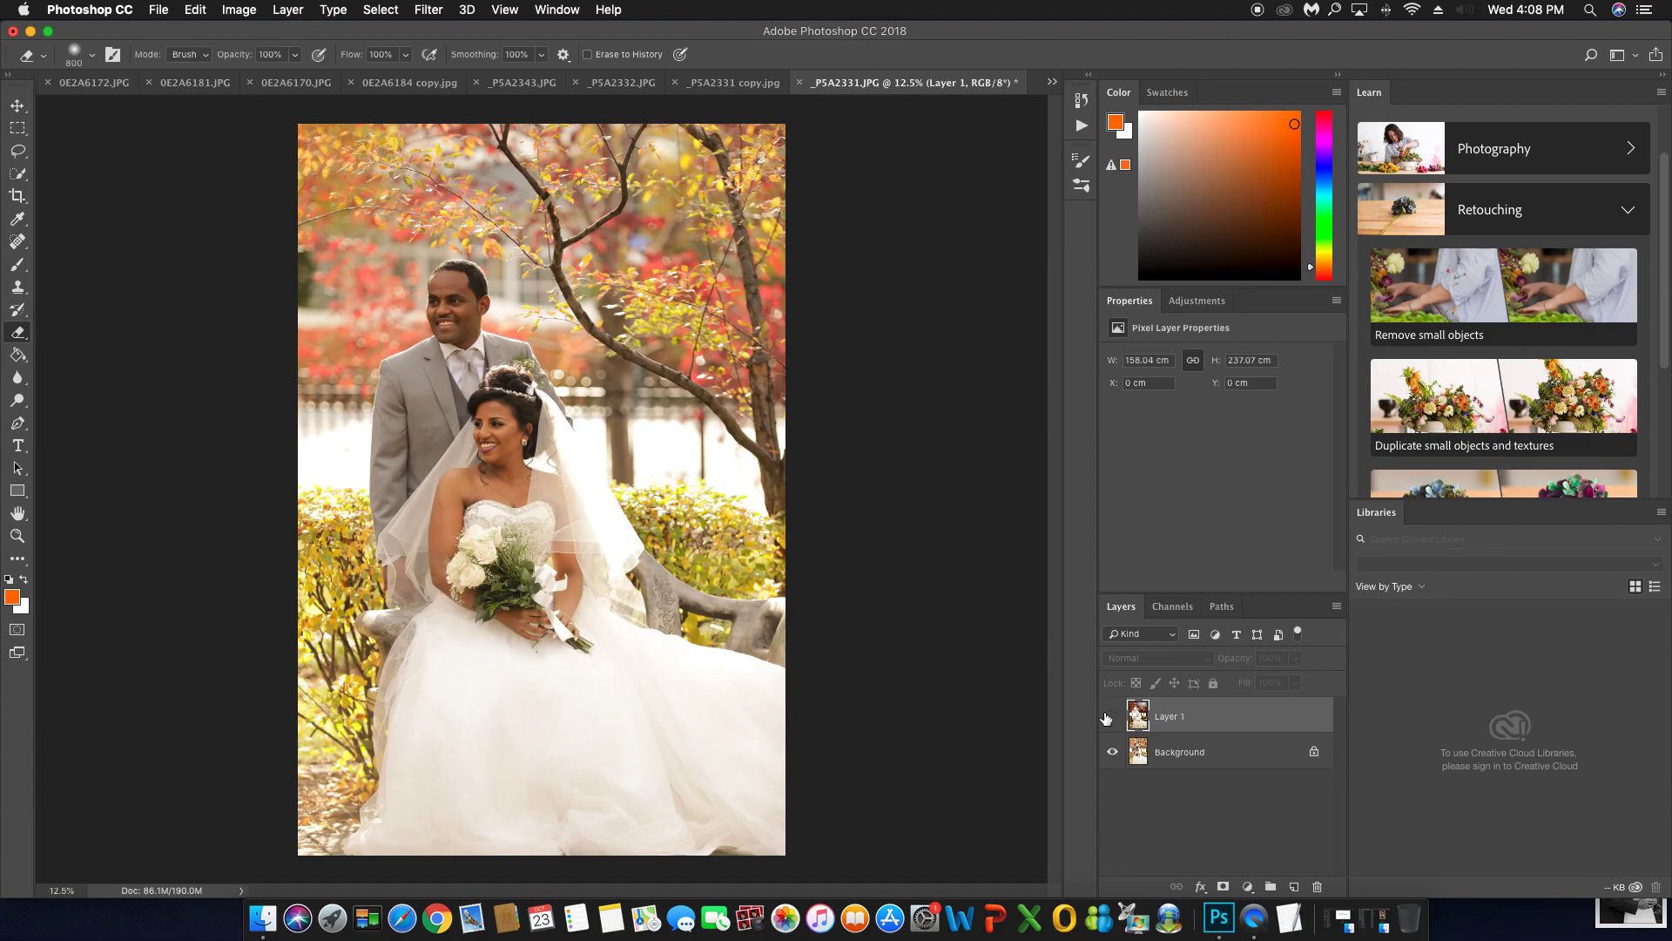
left_click(1111, 717)
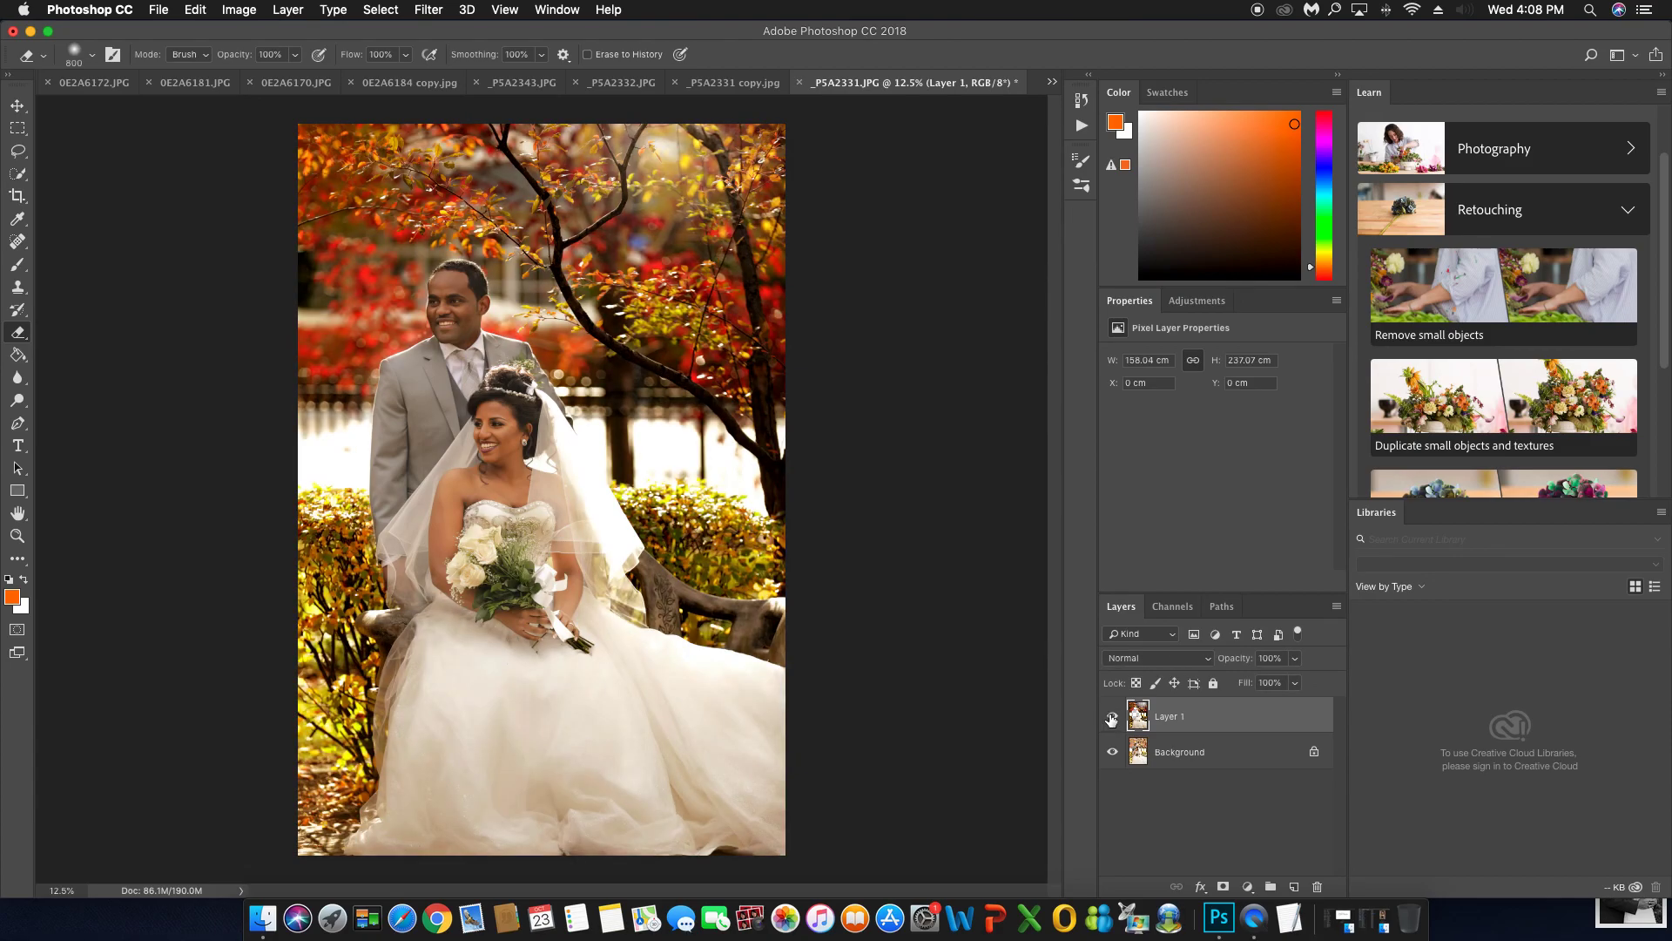
left_click(1112, 717)
left_click(1111, 716)
left_click(1112, 717)
left_click(1111, 717)
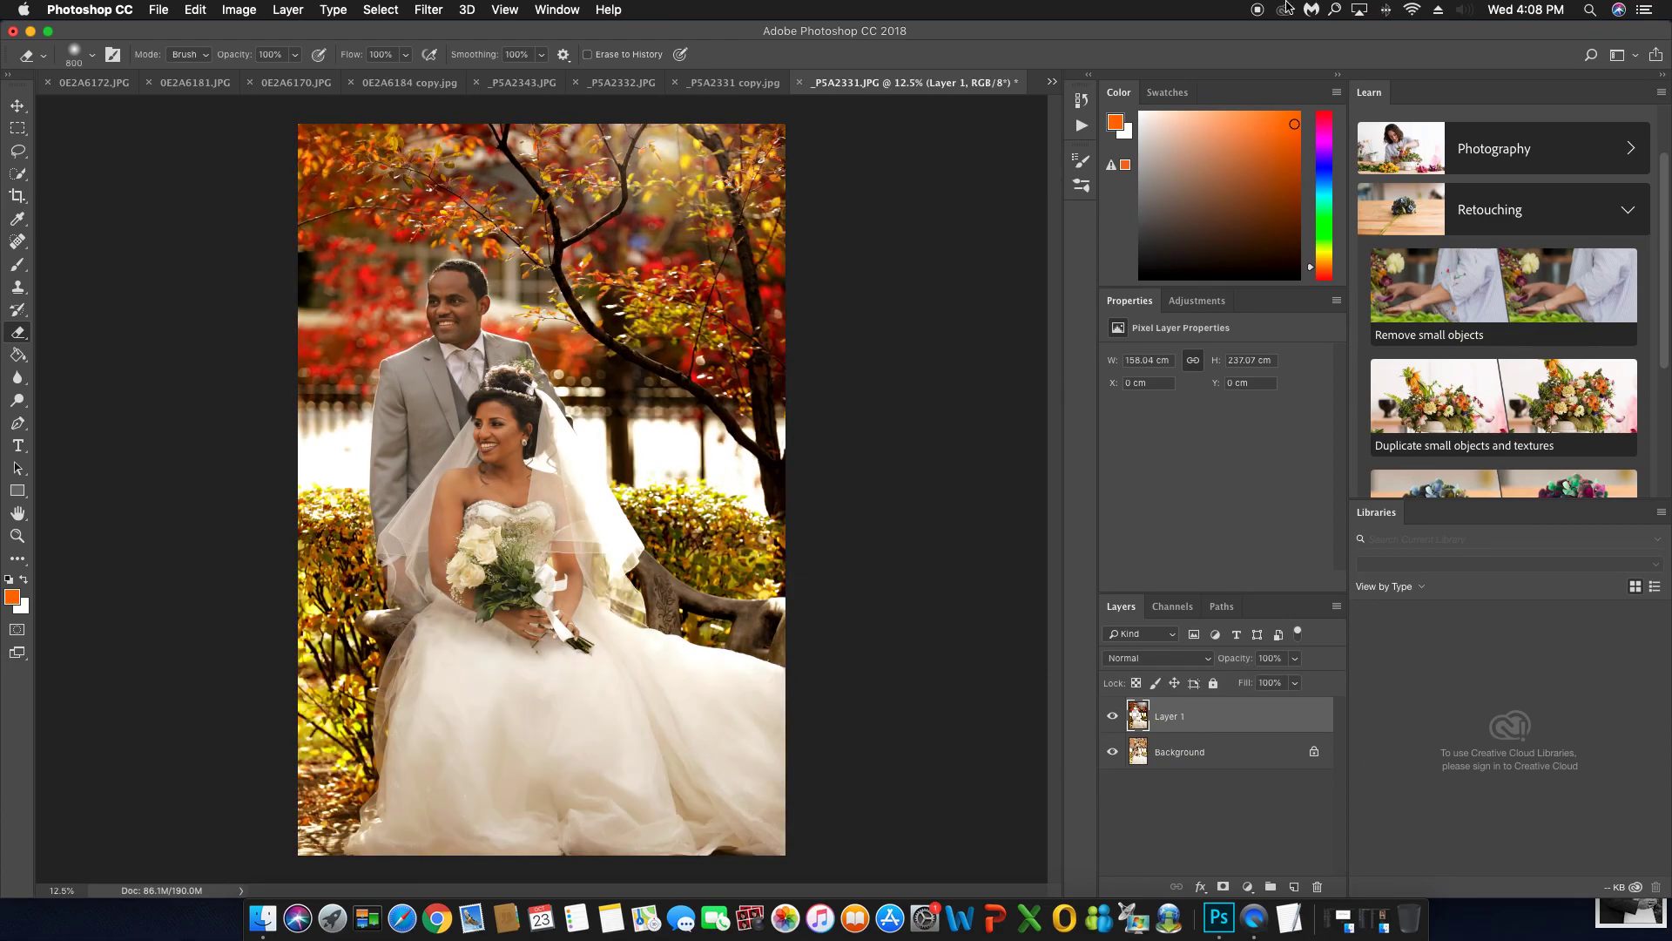